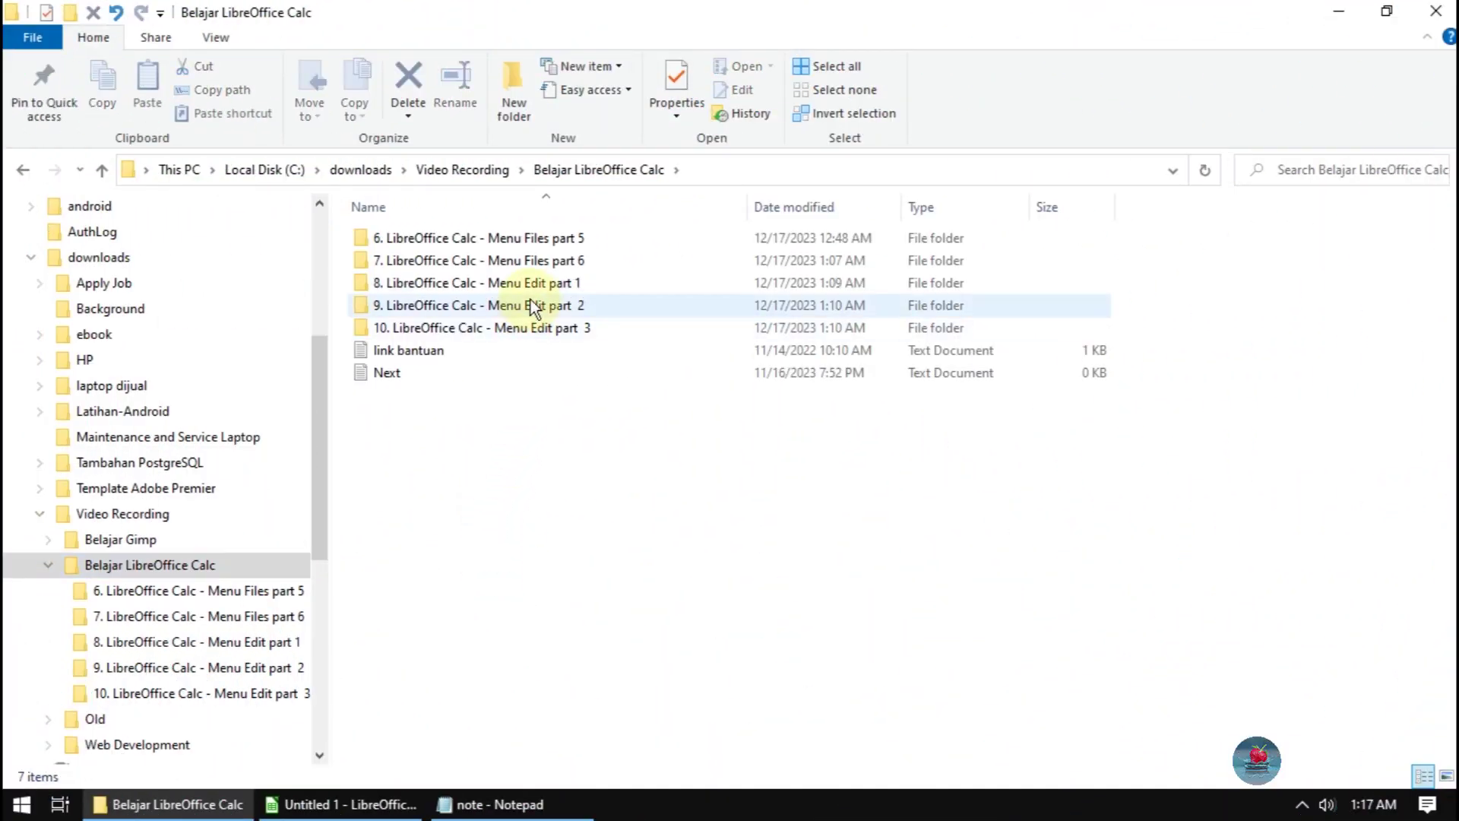
Step: Review the Notepad list of paste features, then switch to the blank Untitled 1 Calc spreadsheet
click(534, 286)
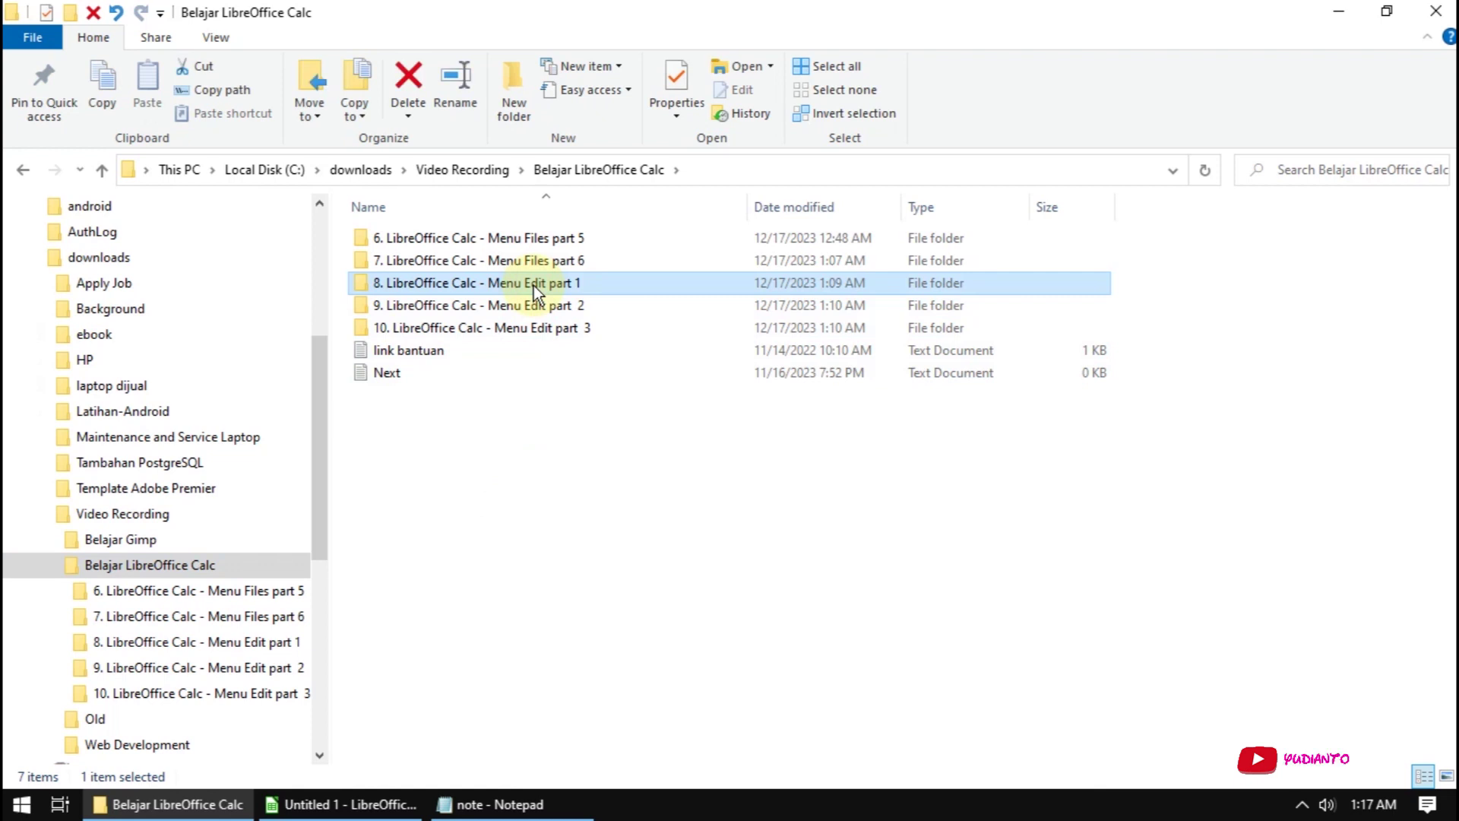
click(562, 804)
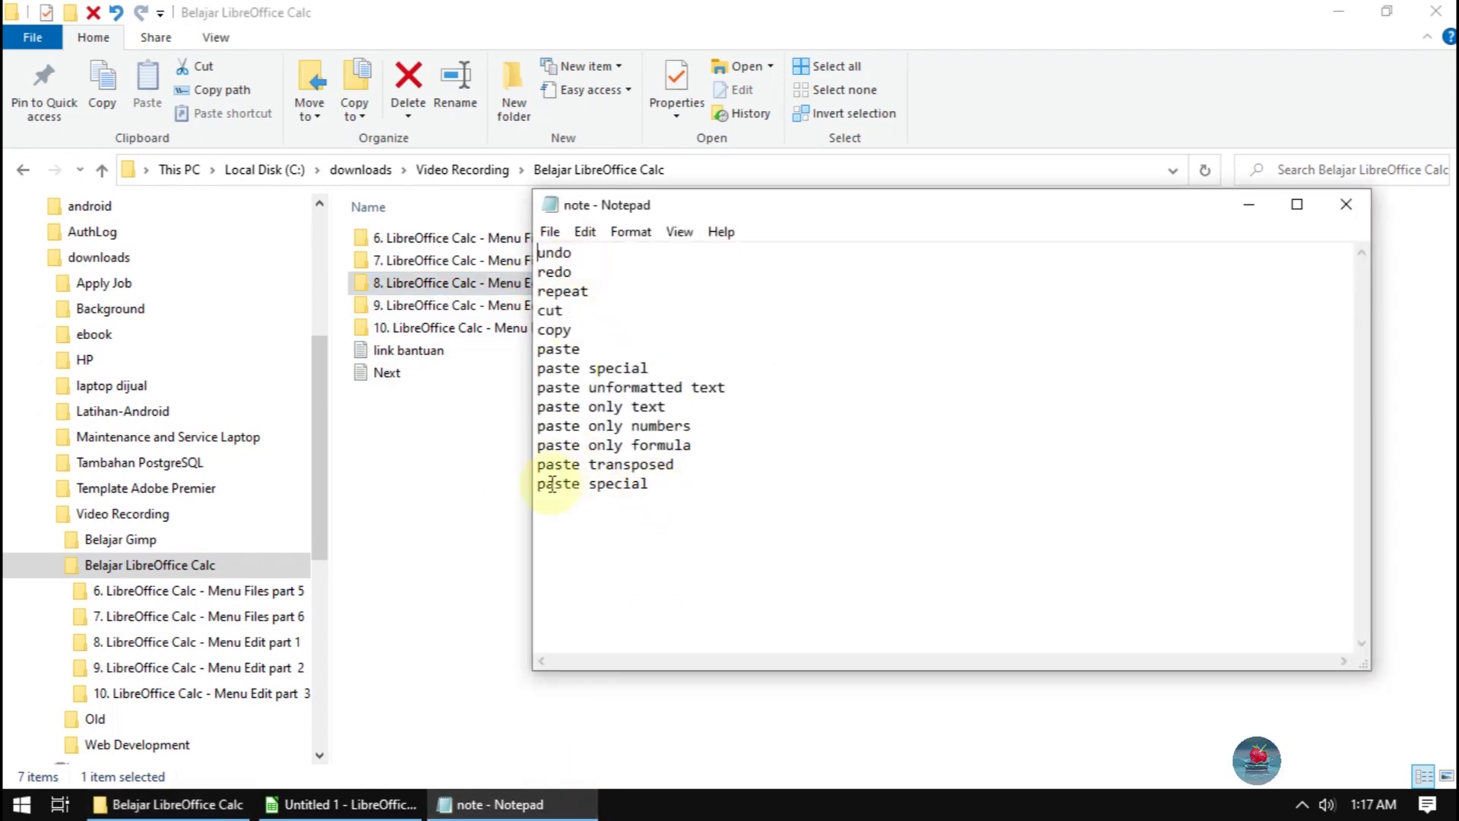
click(306, 807)
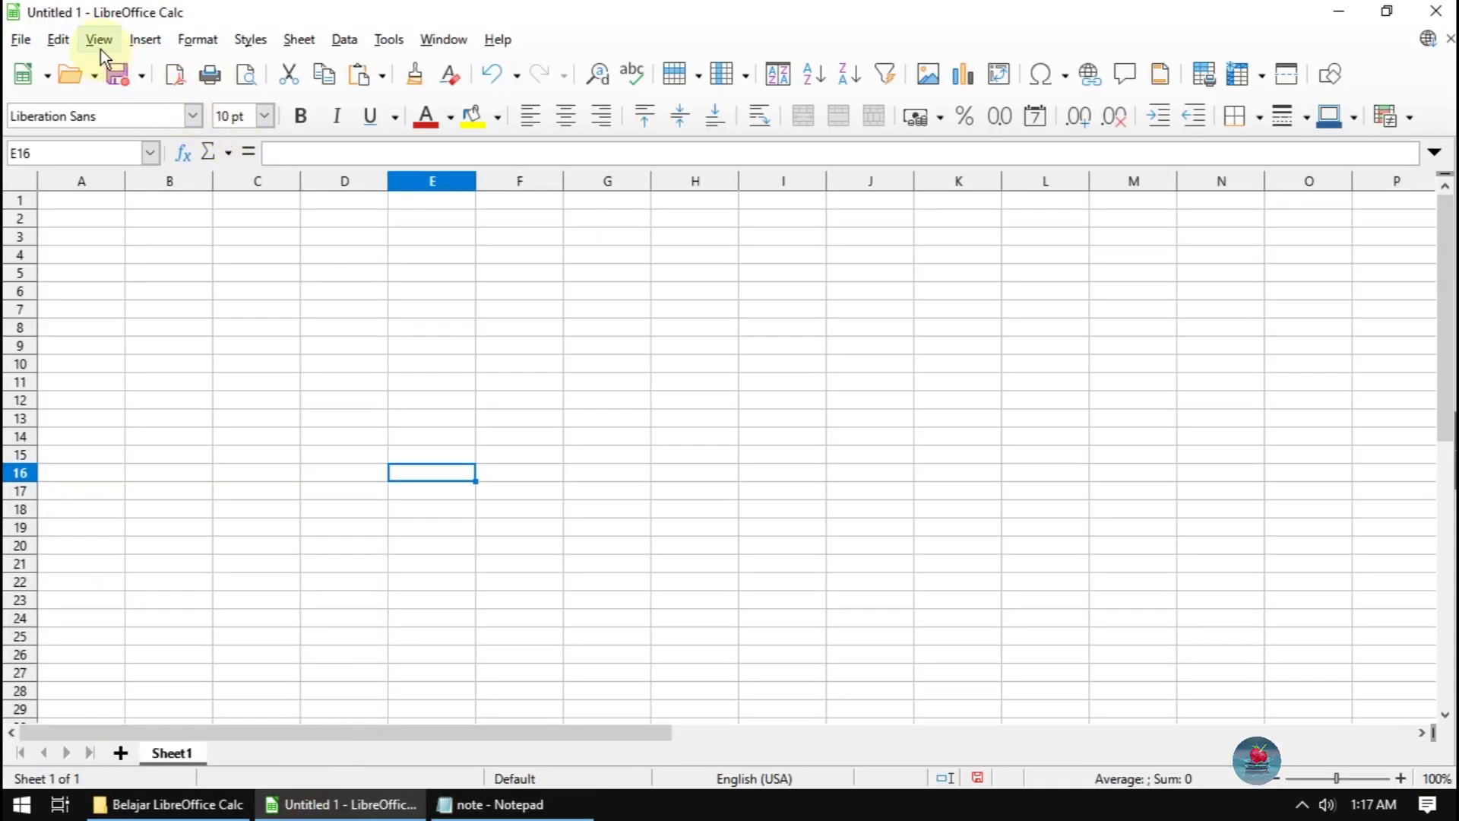
click(61, 40)
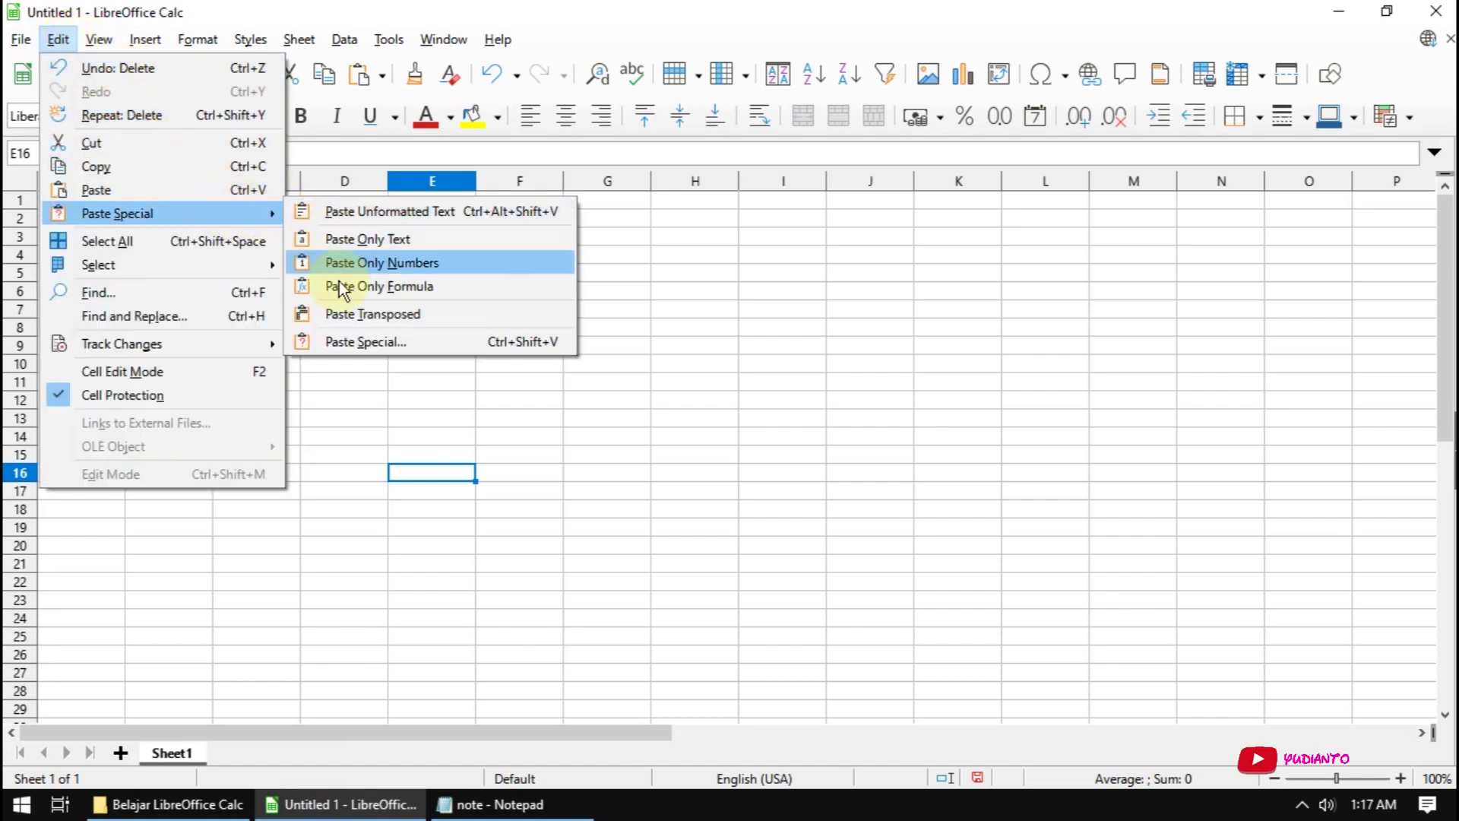
mouse_move(117, 213)
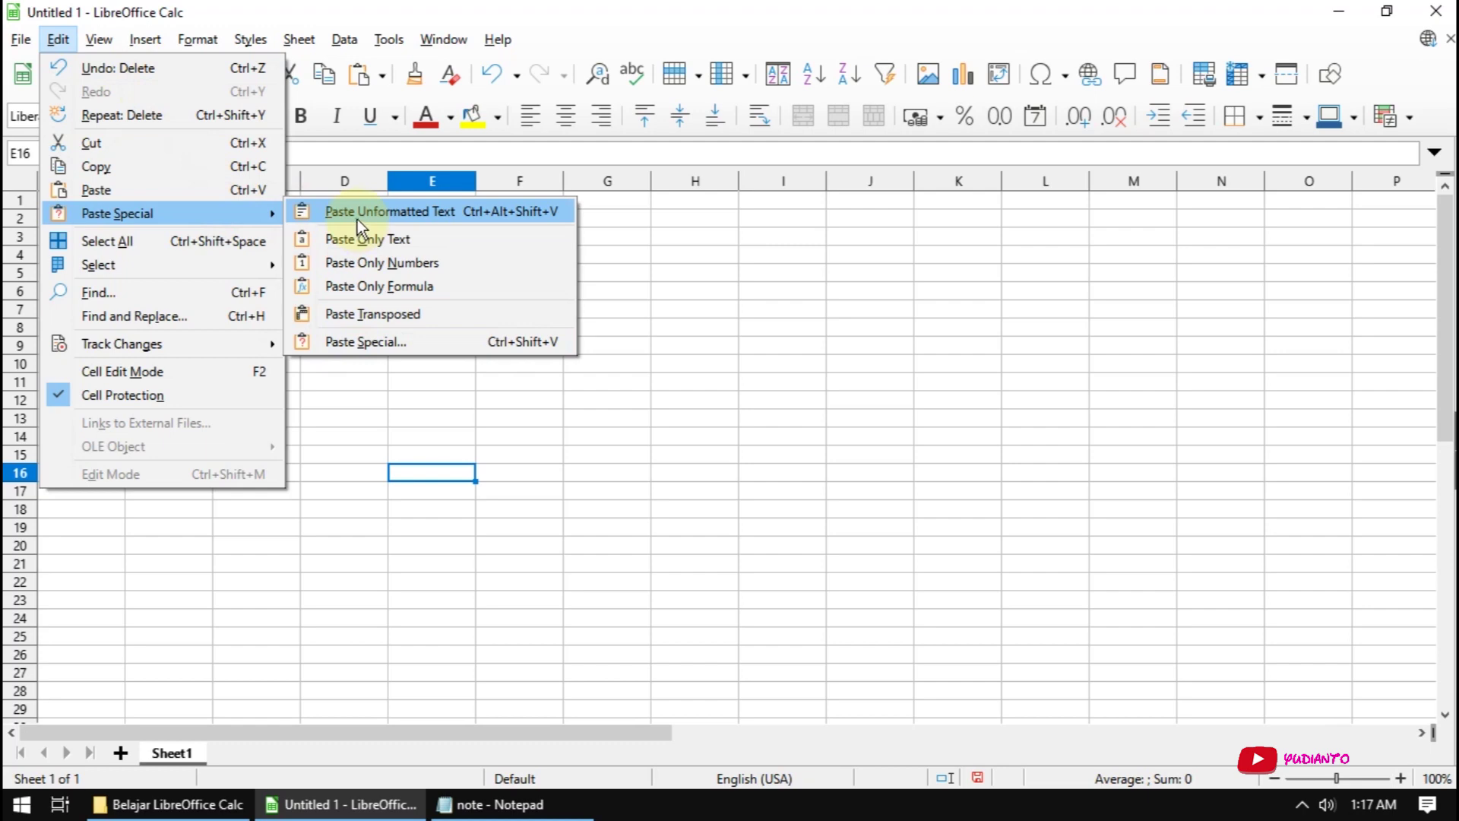
Step: Close the spreadsheet with Don't Save and relaunch LibreOffice Calc from the desktop icon
click(367, 3)
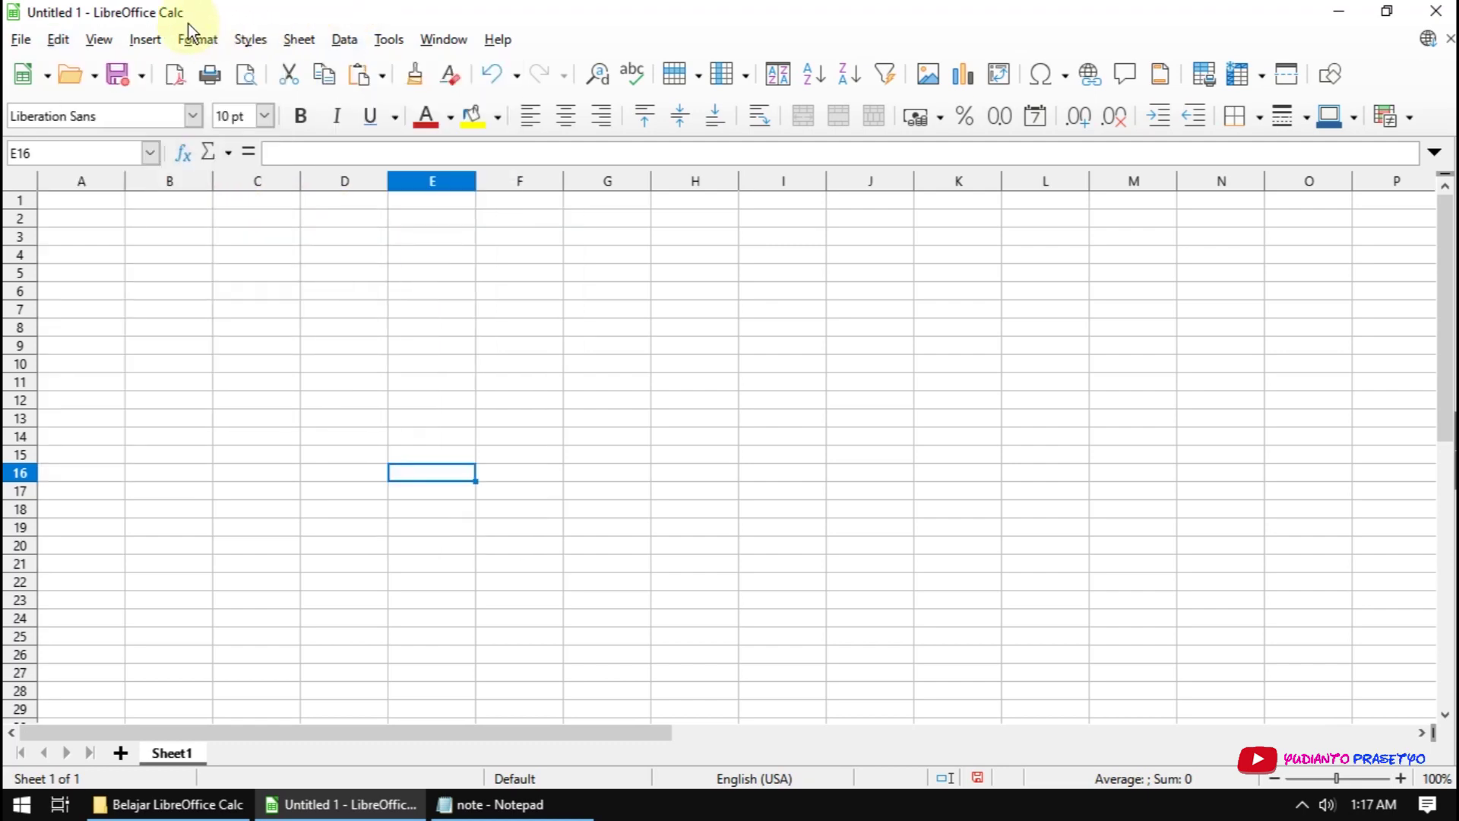
click(1436, 10)
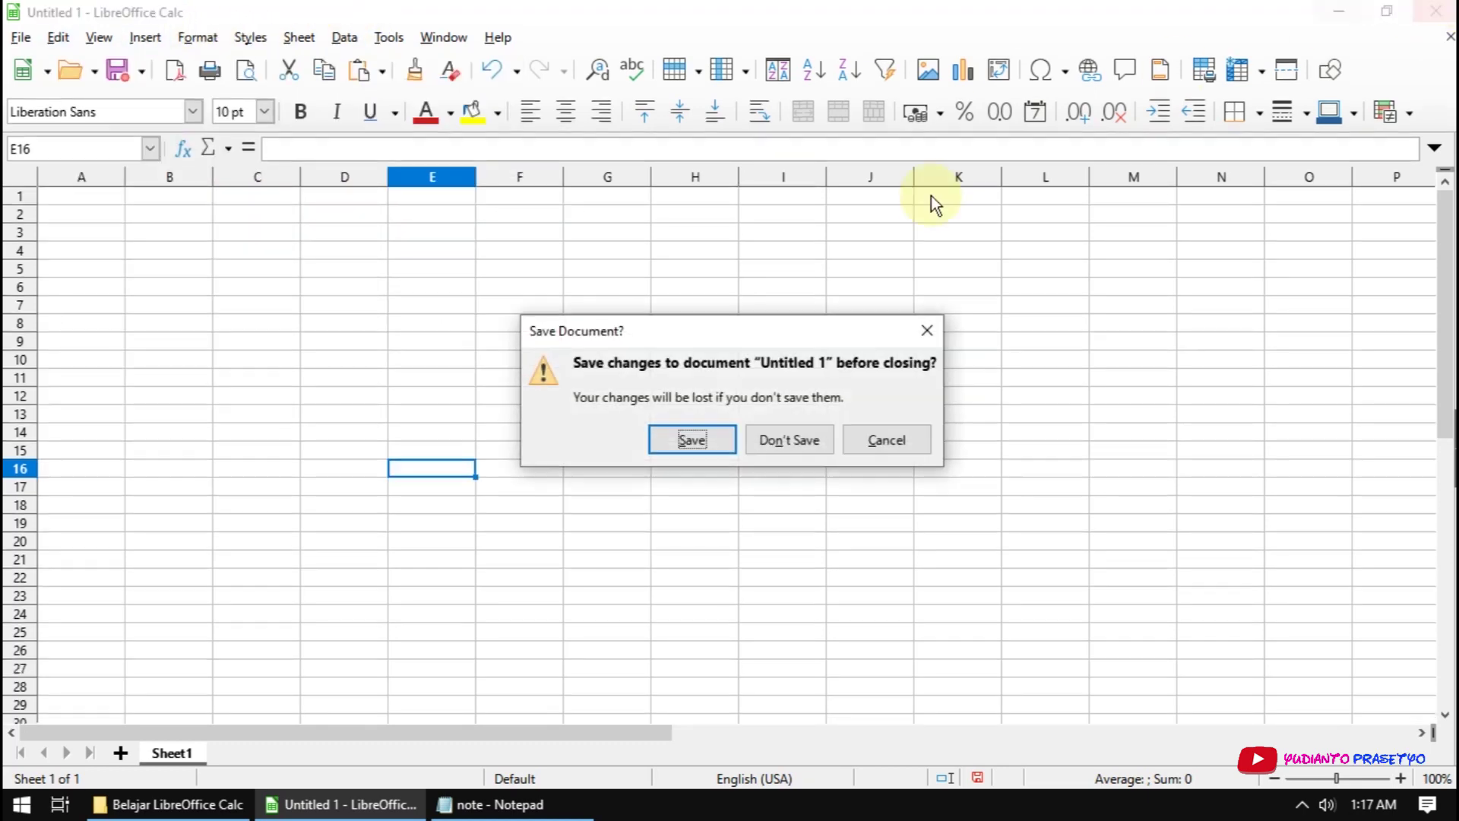
click(783, 441)
click(1328, 9)
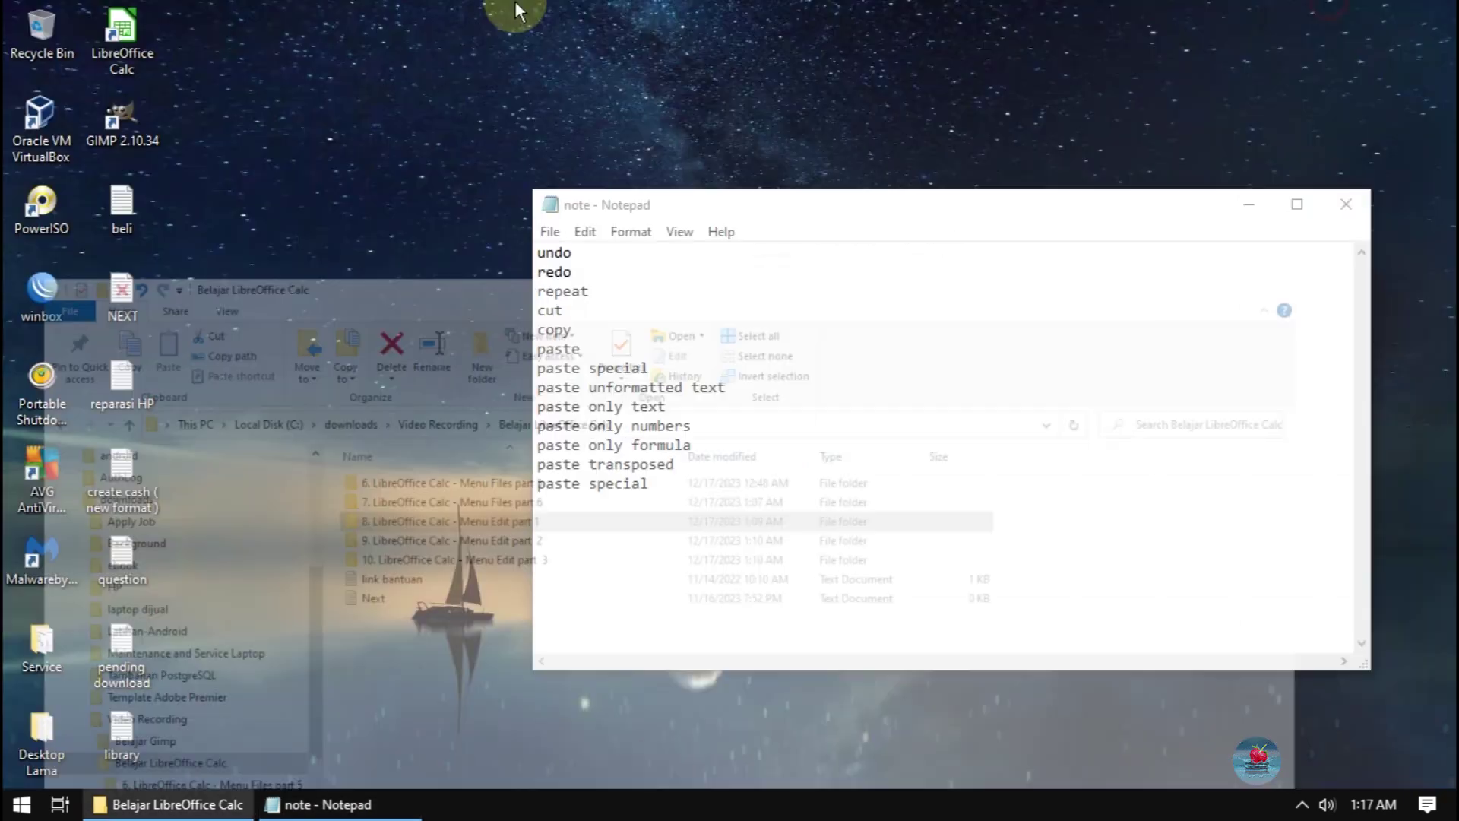
double_click(144, 24)
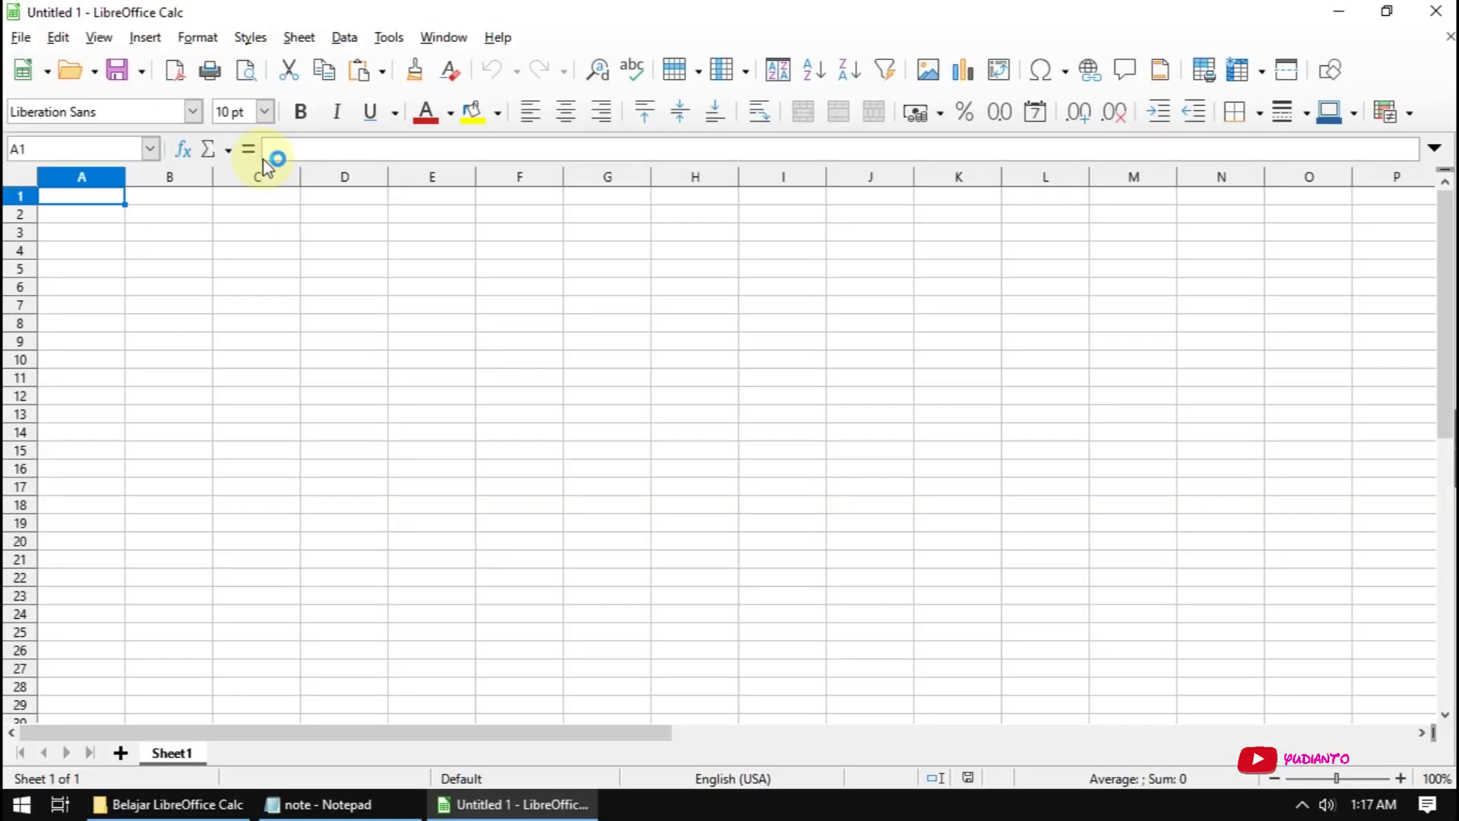
Step: Enter 1, 2 and 3 into cells A1, B1 and C1
click(65, 38)
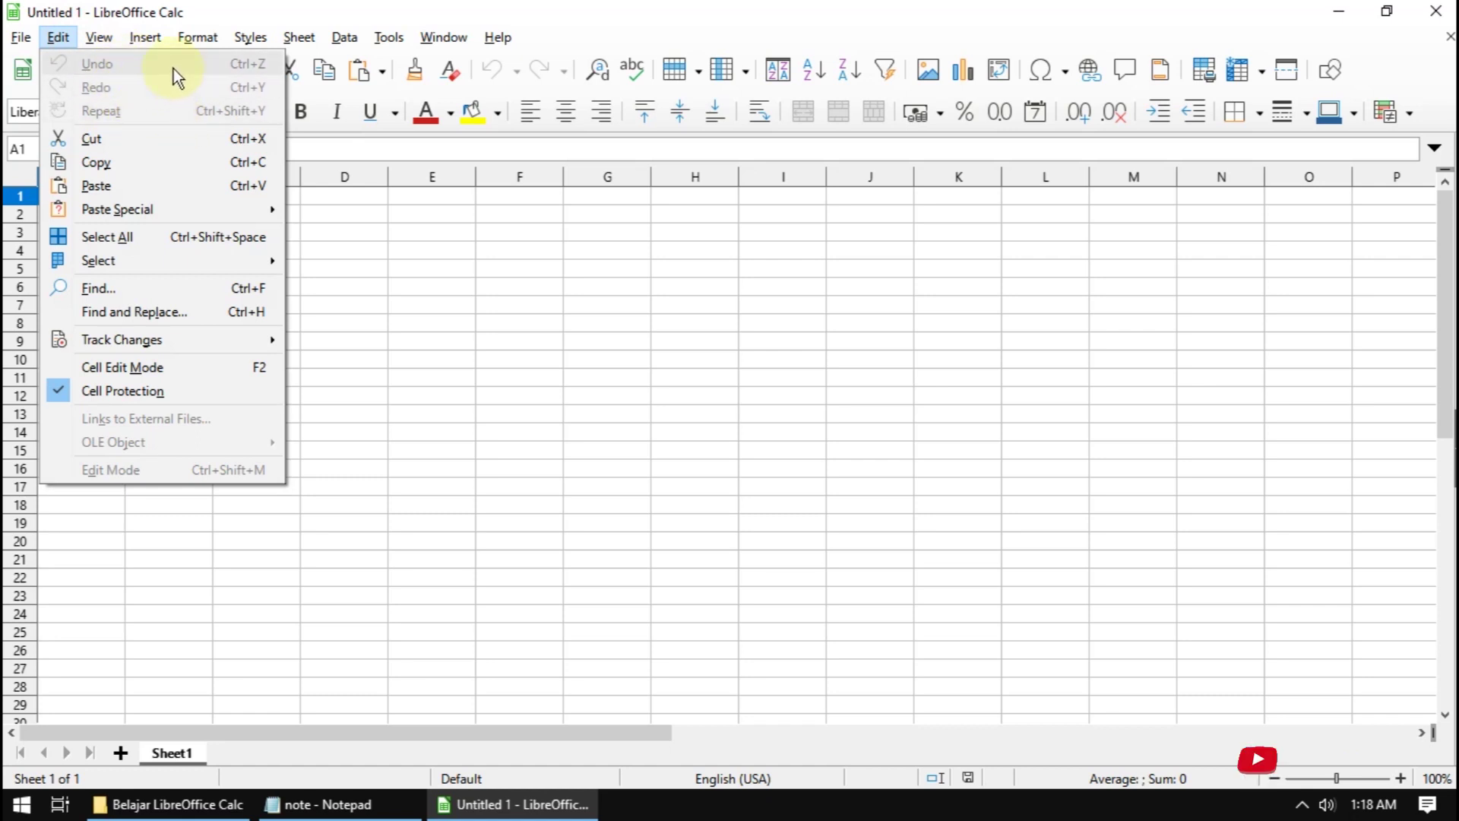
key(Escape)
key(Escape)
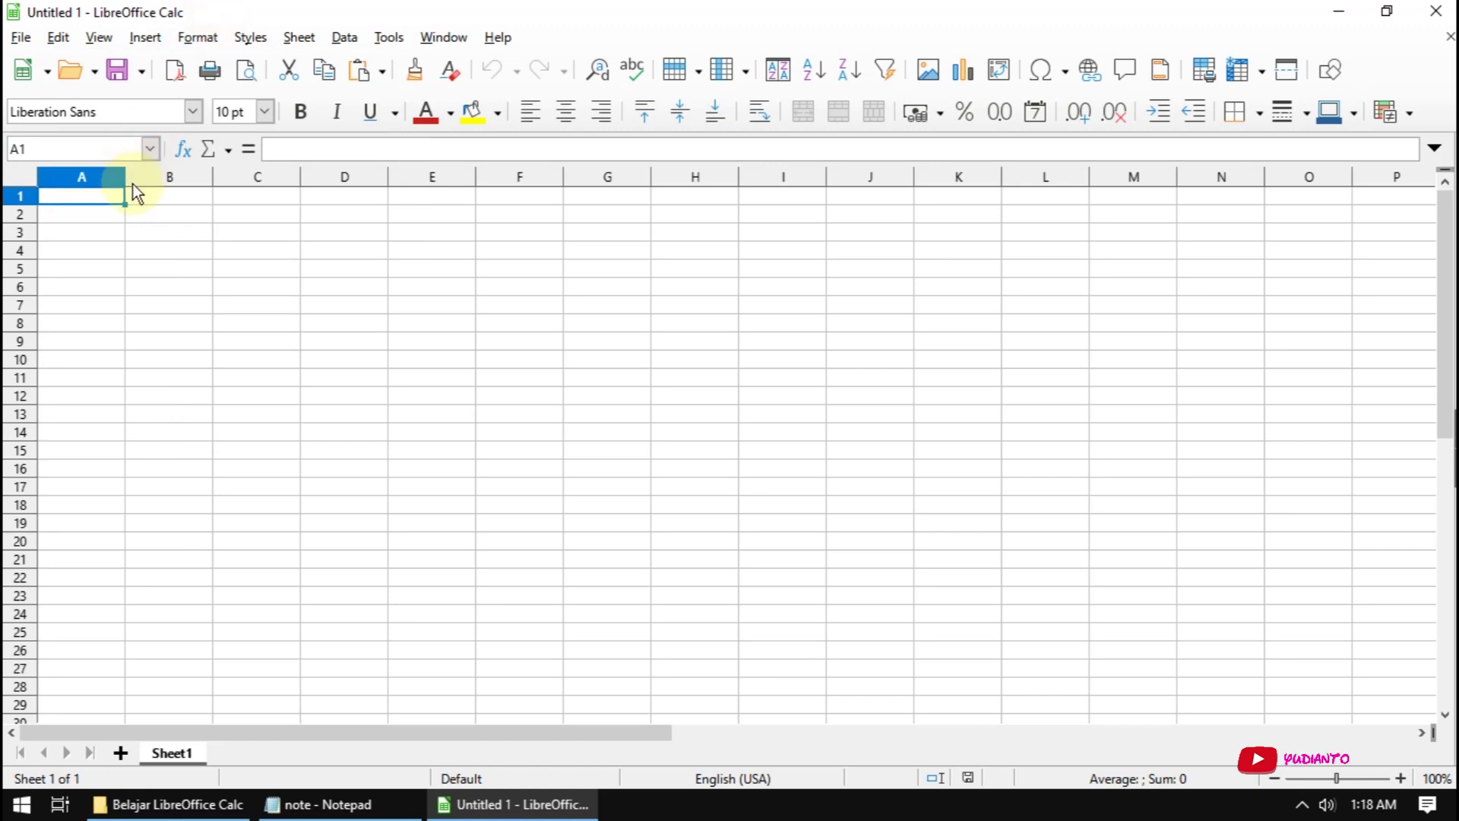
text(1)
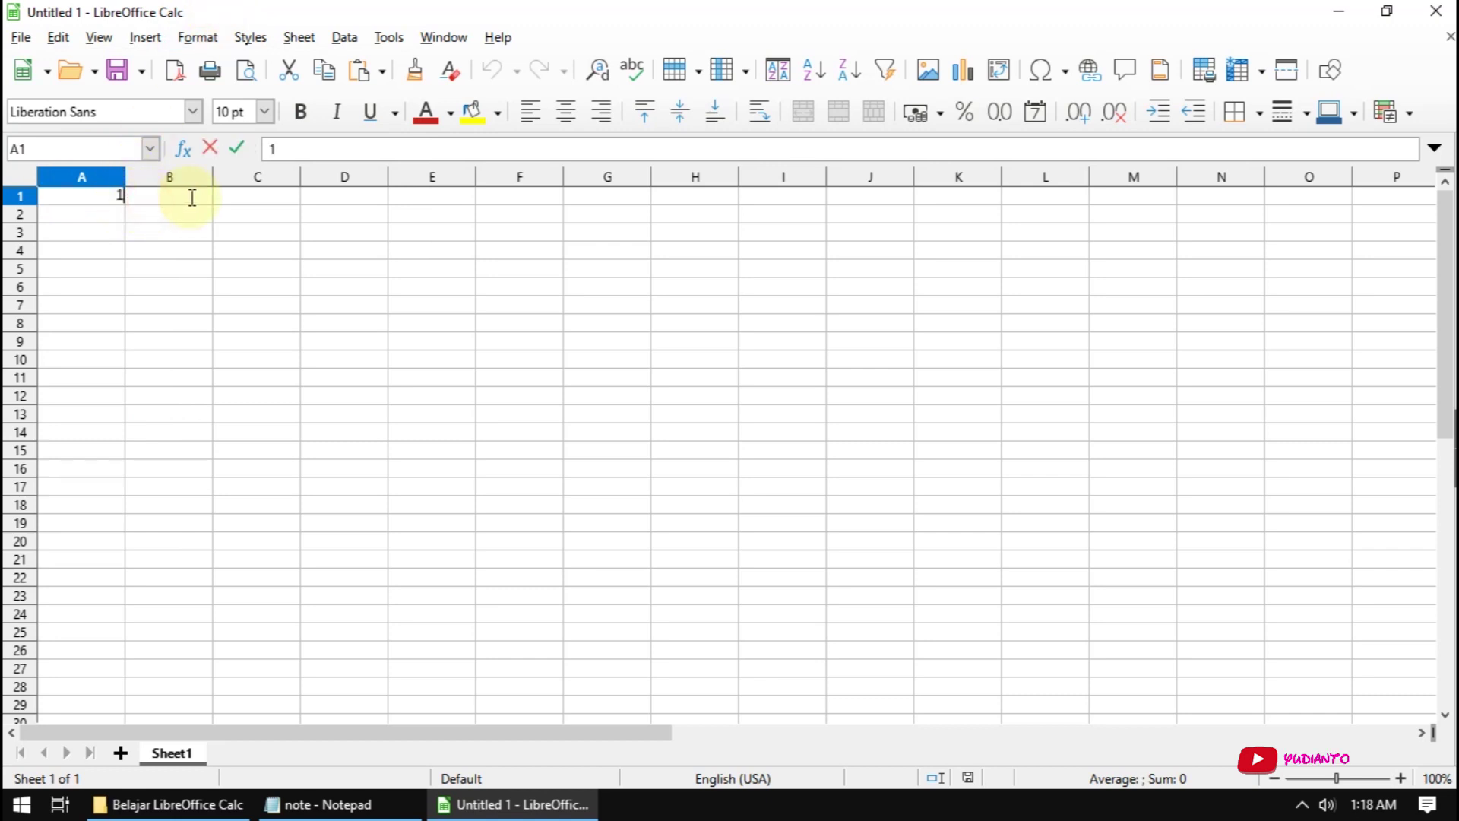
click(204, 202)
text(2)
click(244, 202)
text(3)
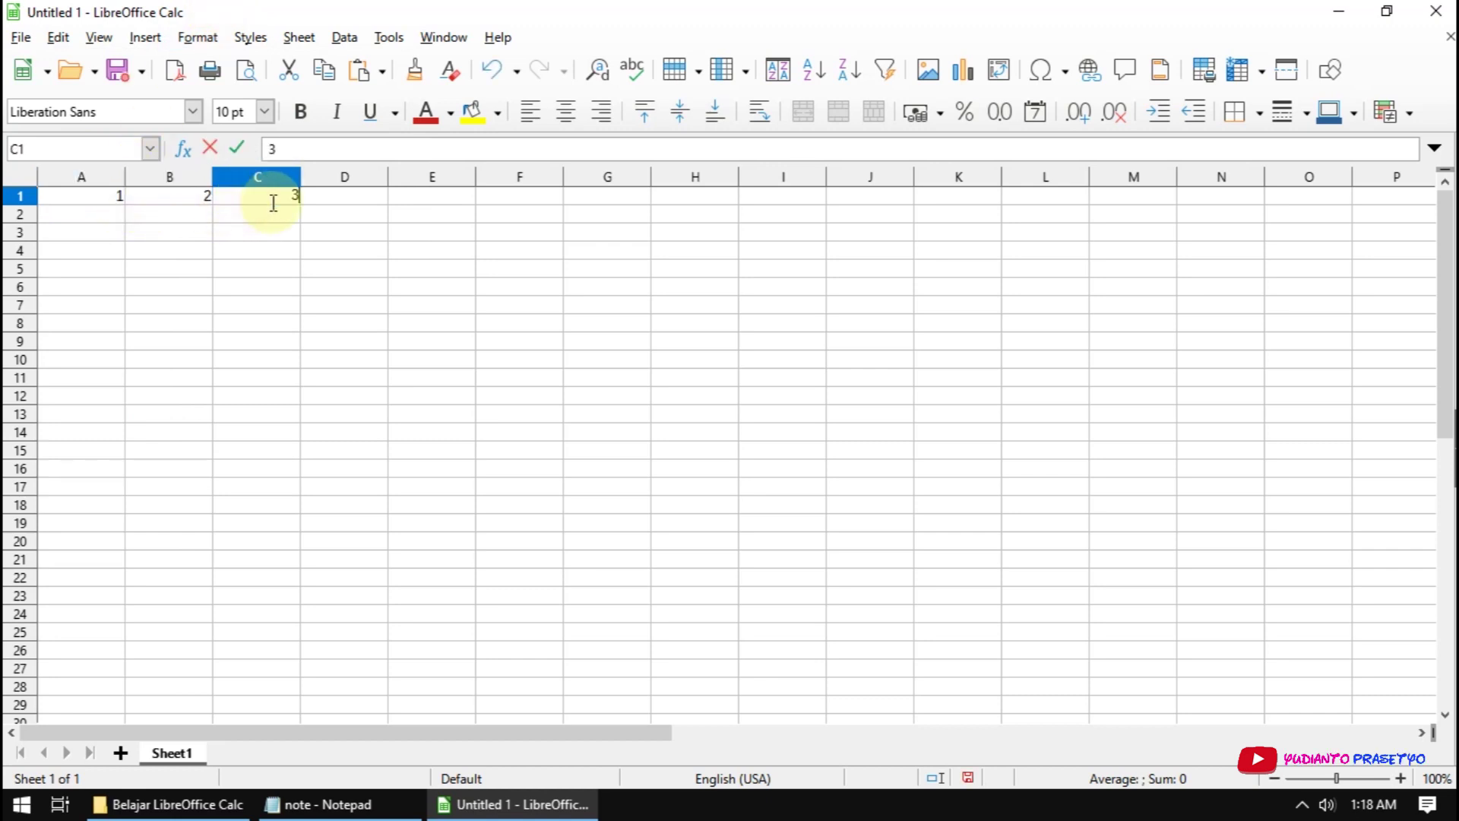
click(284, 214)
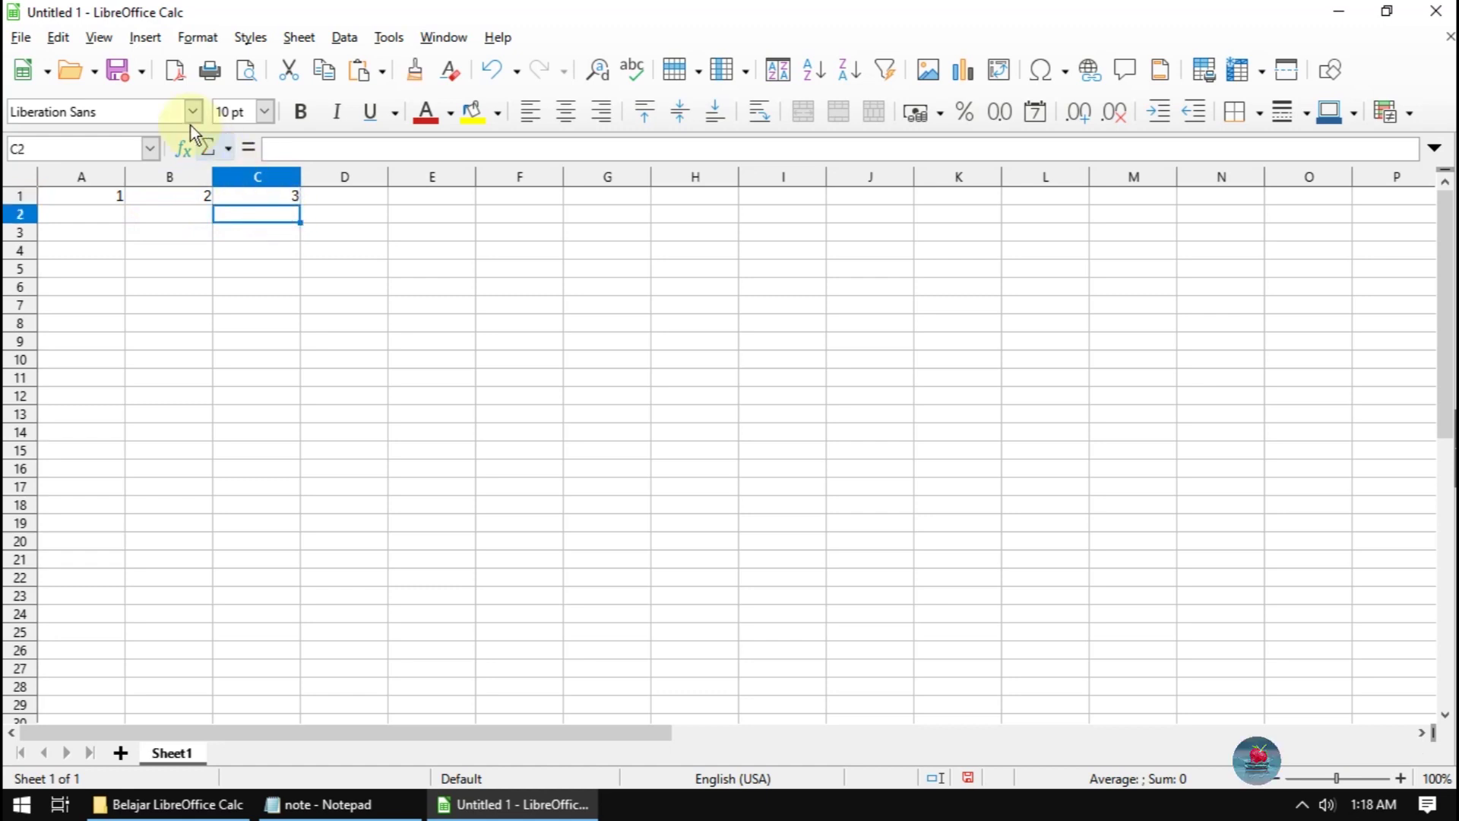
Step: Undo the 3 in C1, then redo it to restore the value
click(58, 37)
click(84, 60)
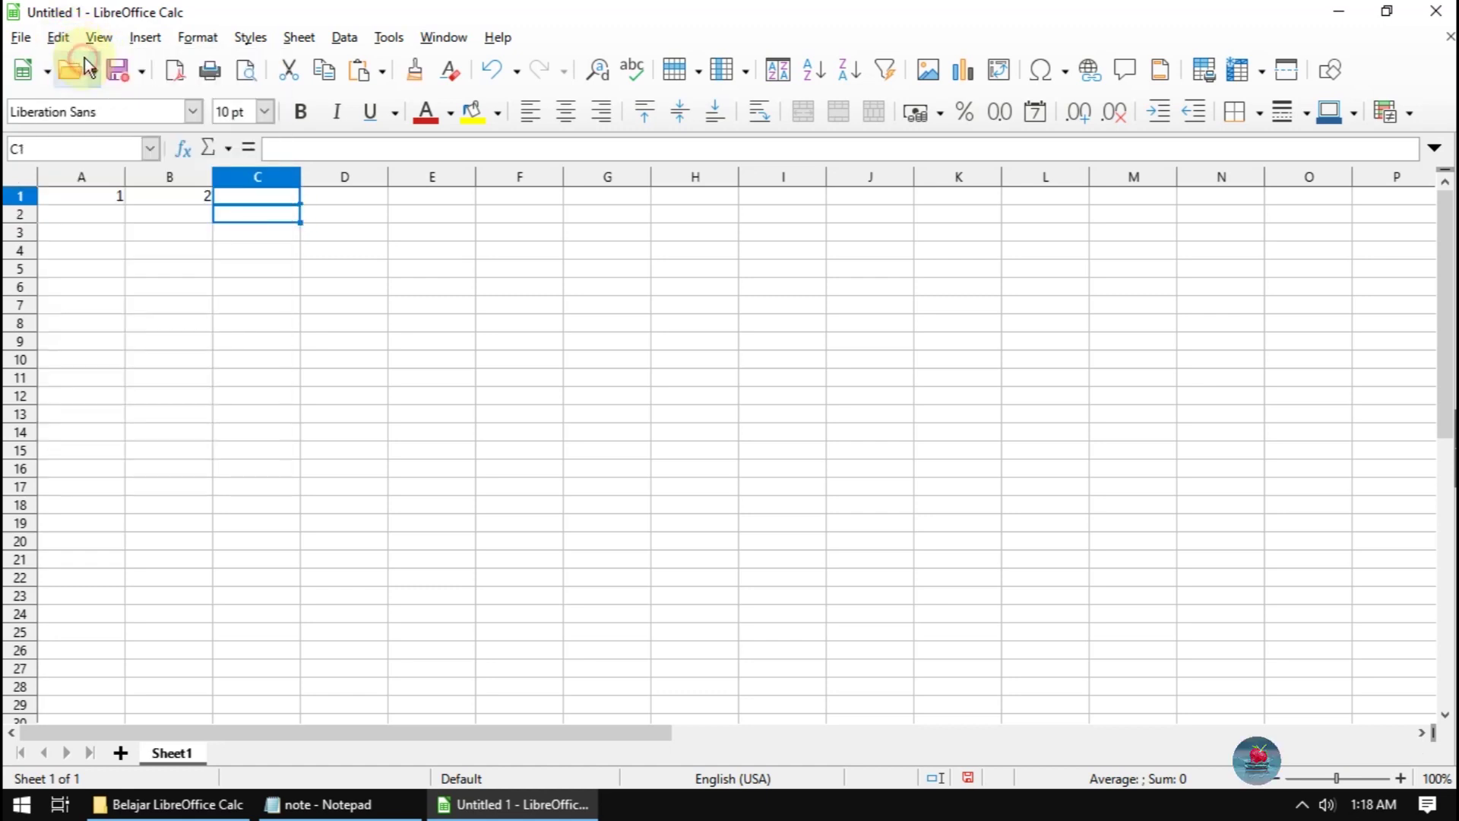
click(59, 38)
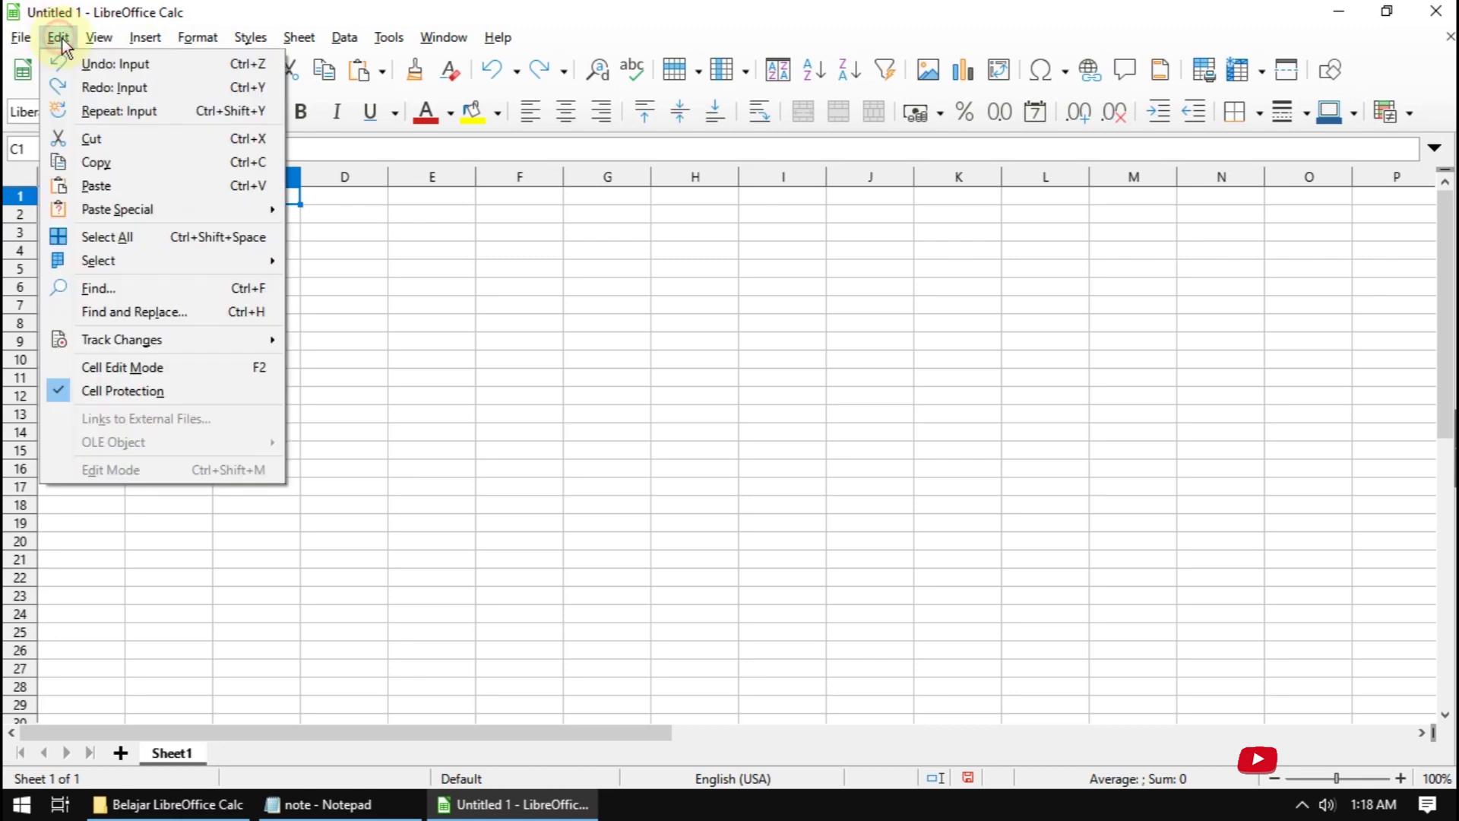
click(99, 89)
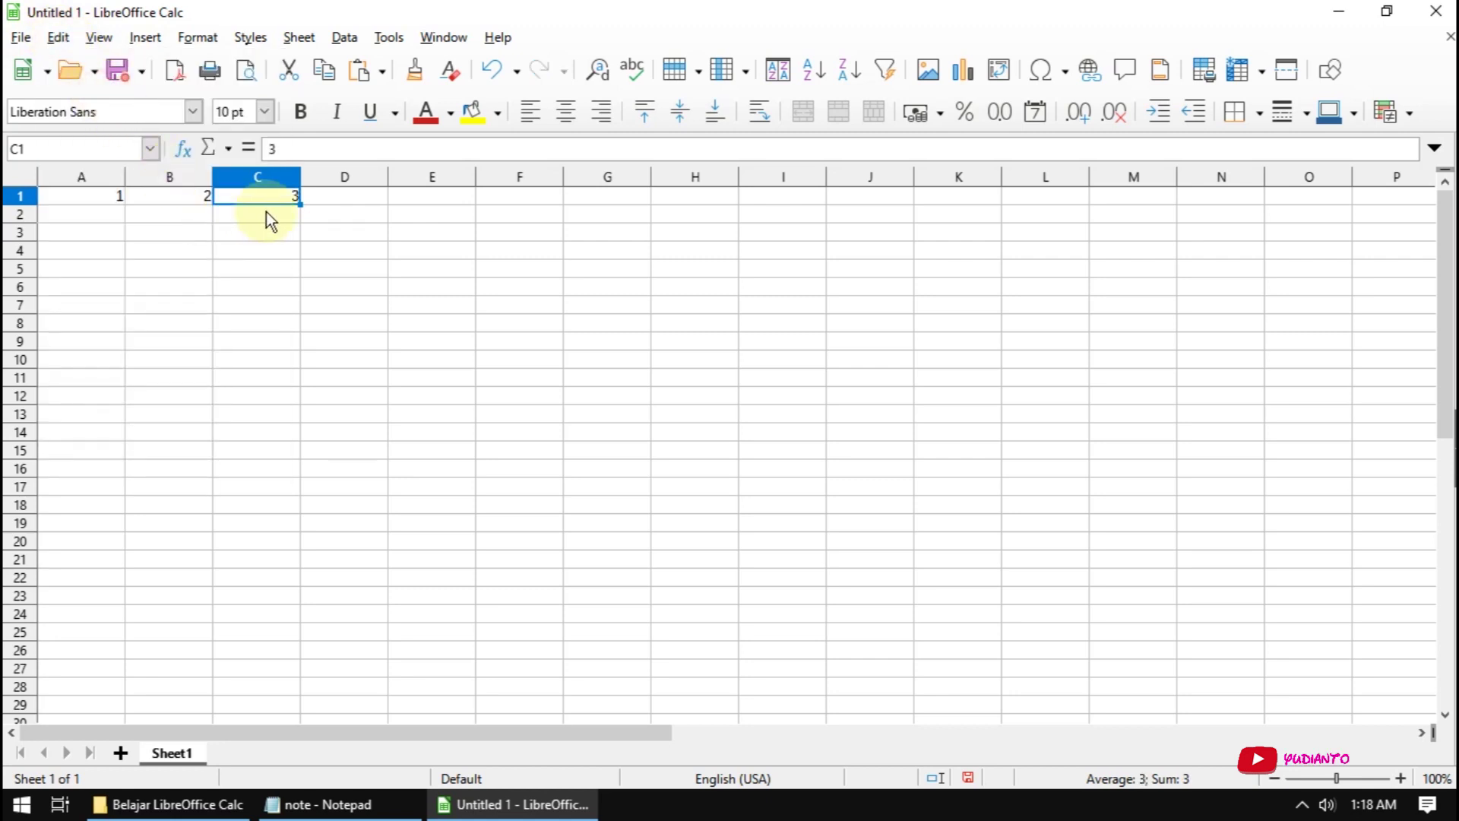
click(327, 203)
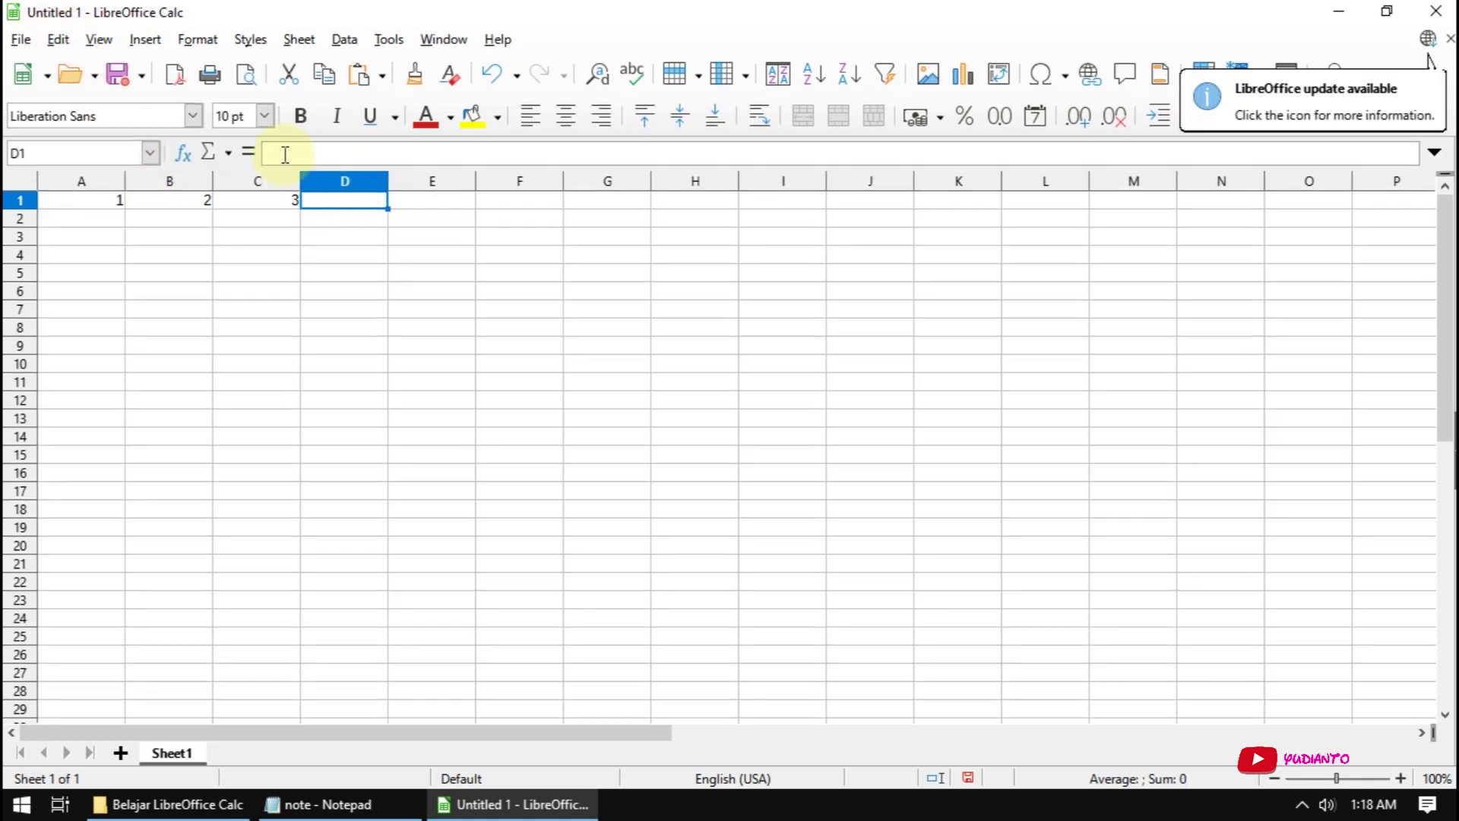
Step: Use Repeat: Input to put 3 into D1 and then into E1
click(58, 39)
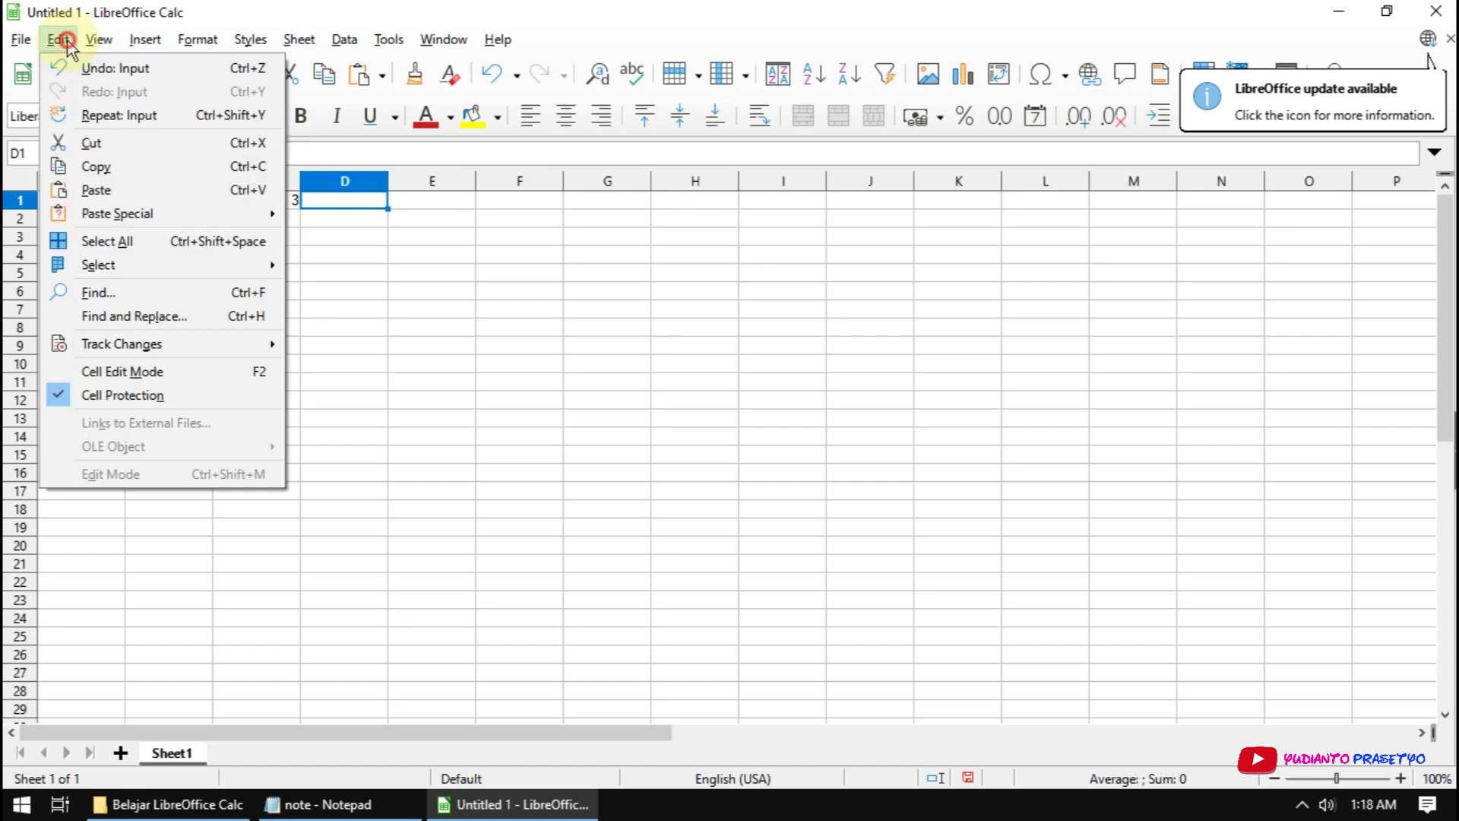
click(134, 118)
click(417, 204)
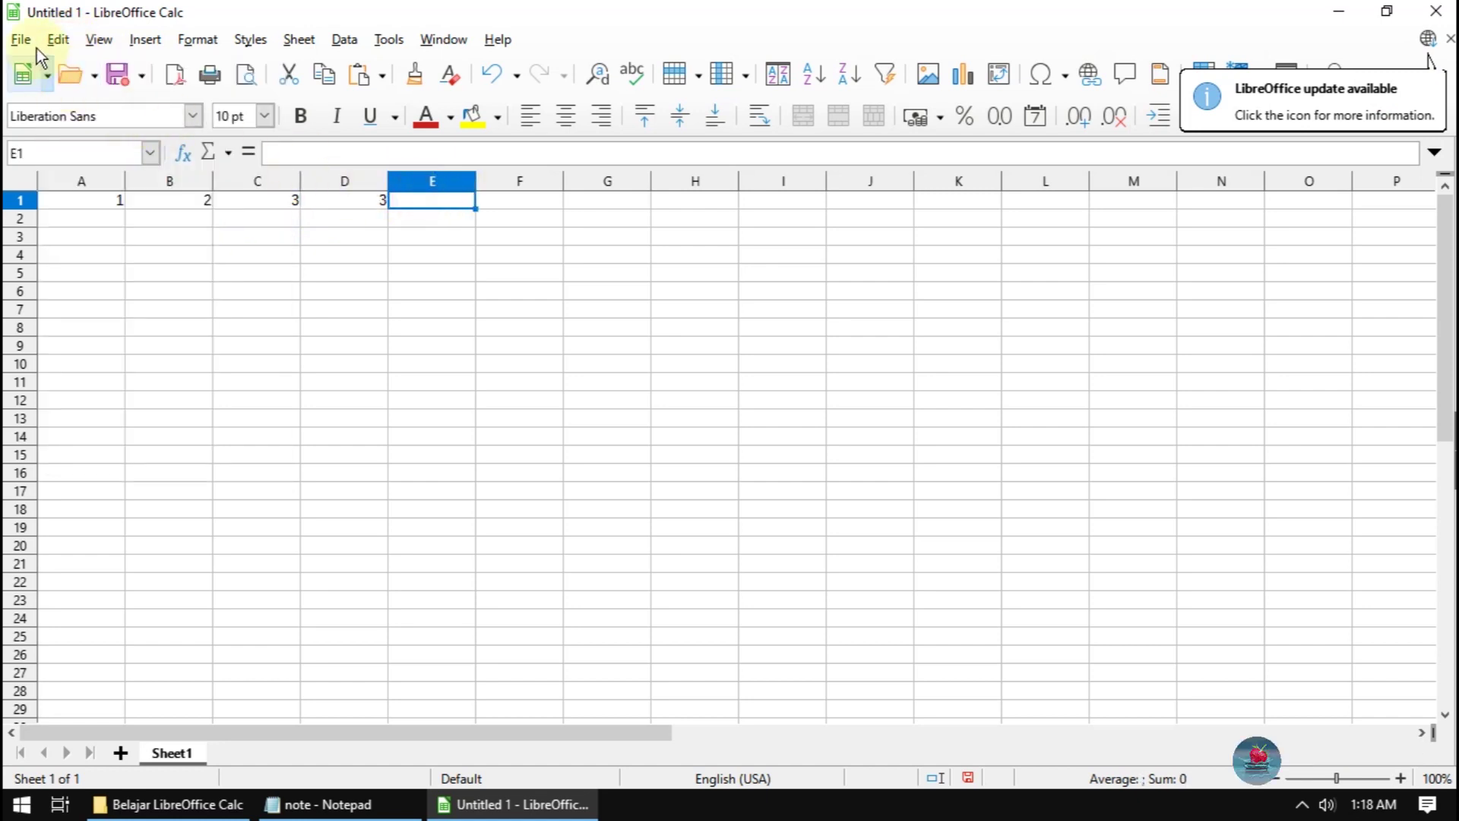
click(59, 39)
click(113, 114)
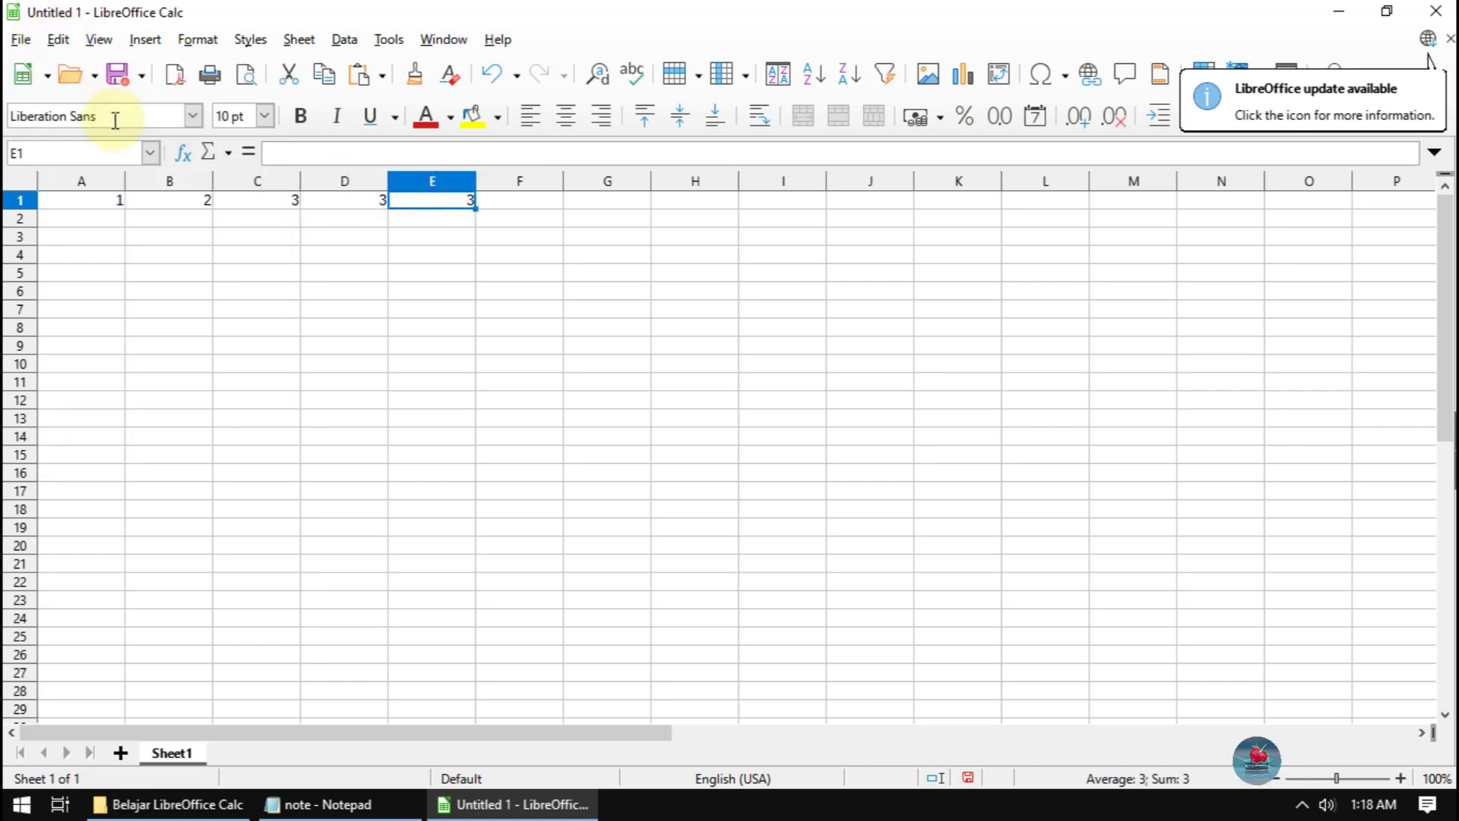
Step: Select the two repeated 3s in D1:E1
click(149, 220)
click(58, 39)
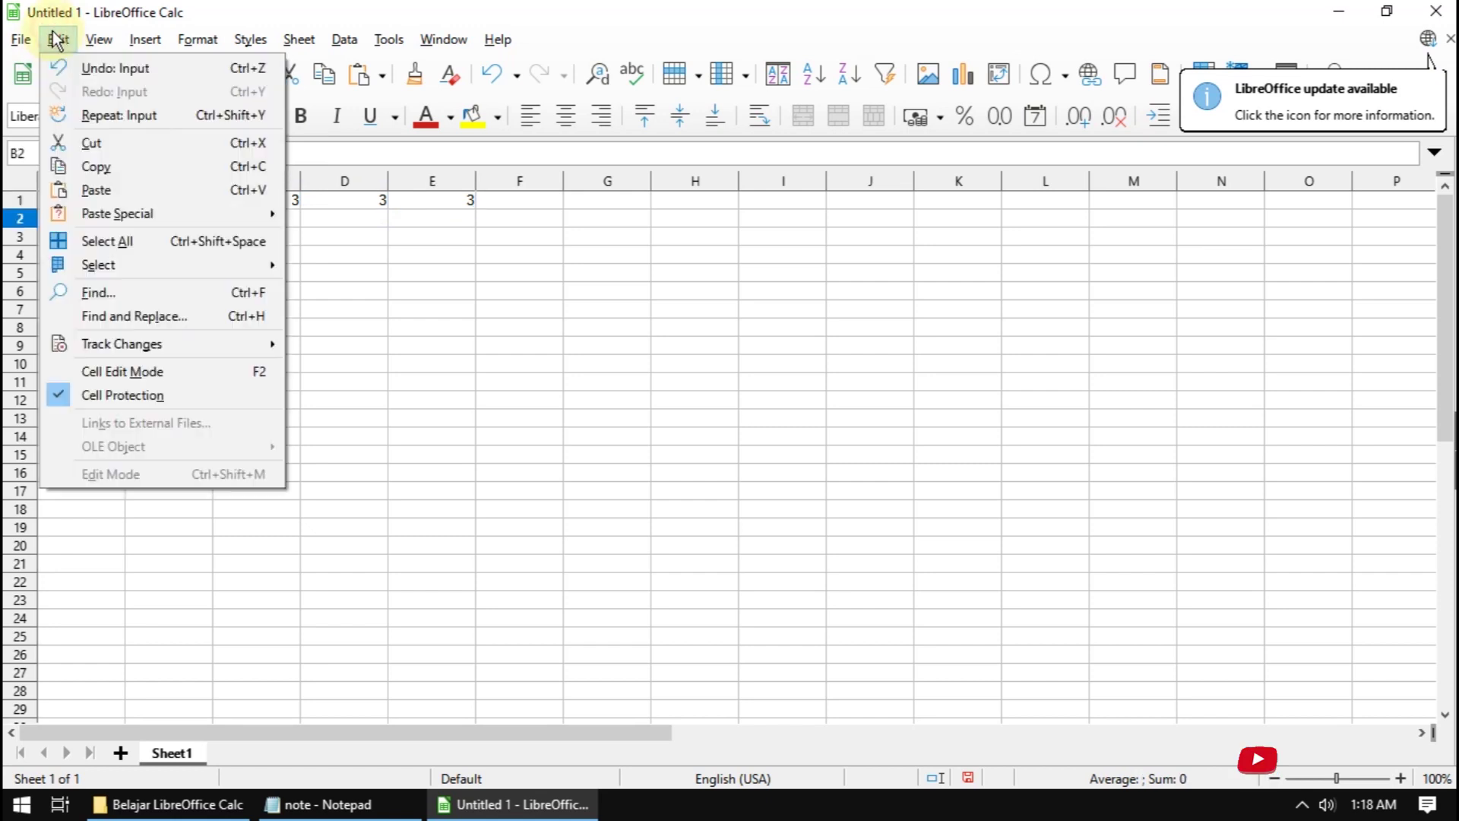
click(134, 167)
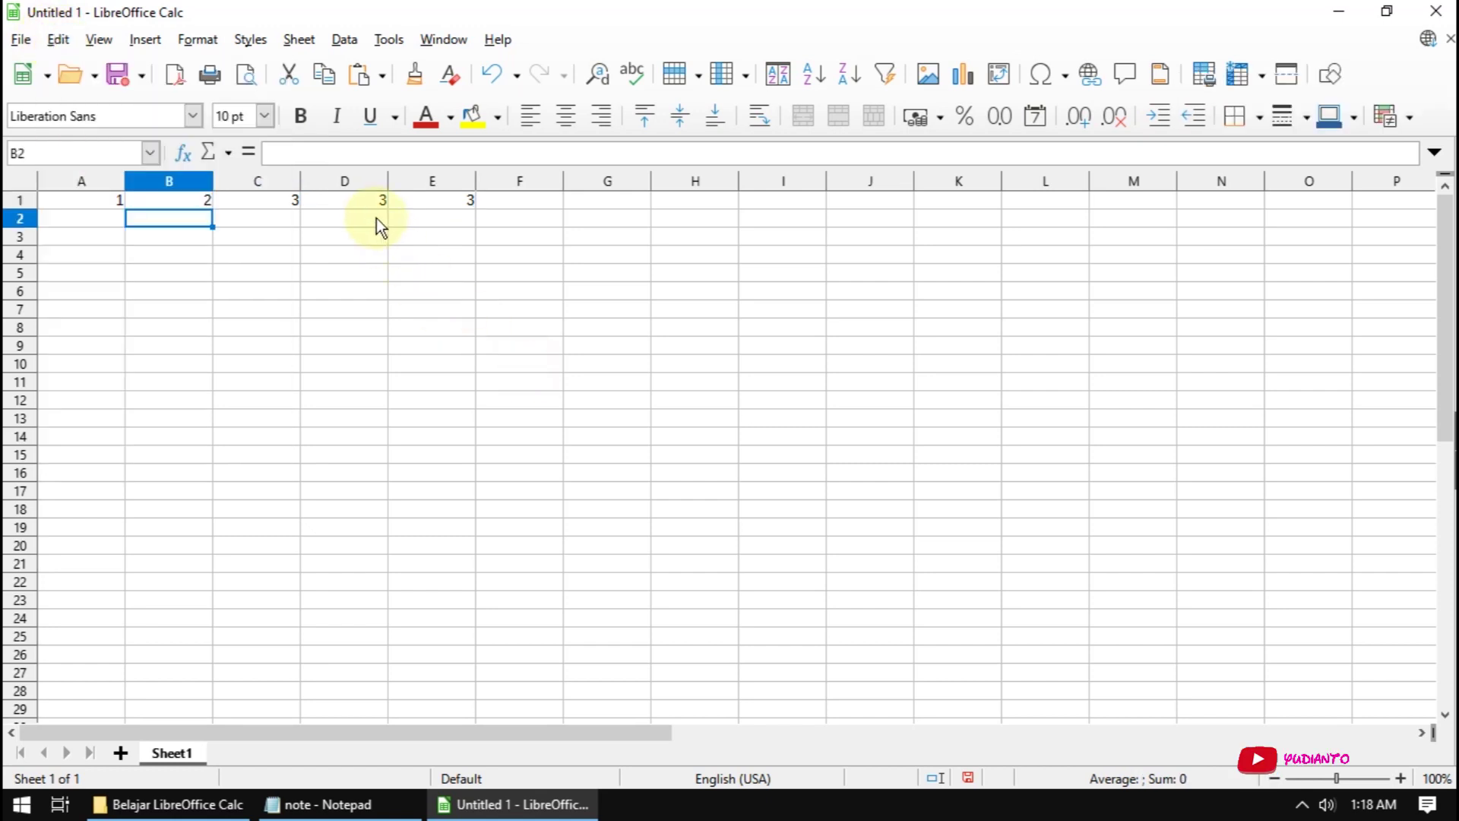
click(363, 202)
drag(363, 203, 405, 215)
Step: Cut the values from D1:E1, then undo the cut
click(59, 39)
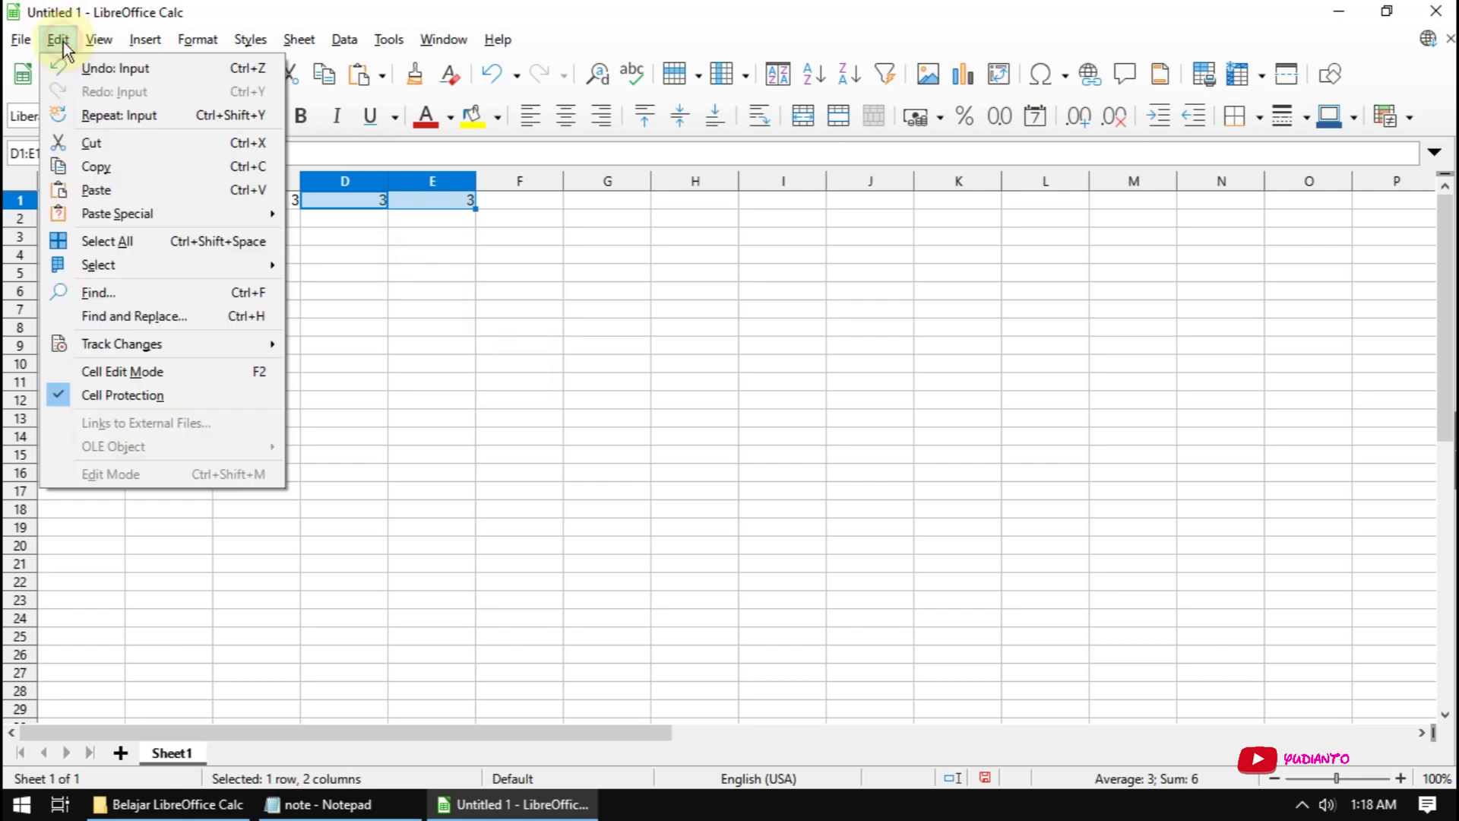
click(111, 142)
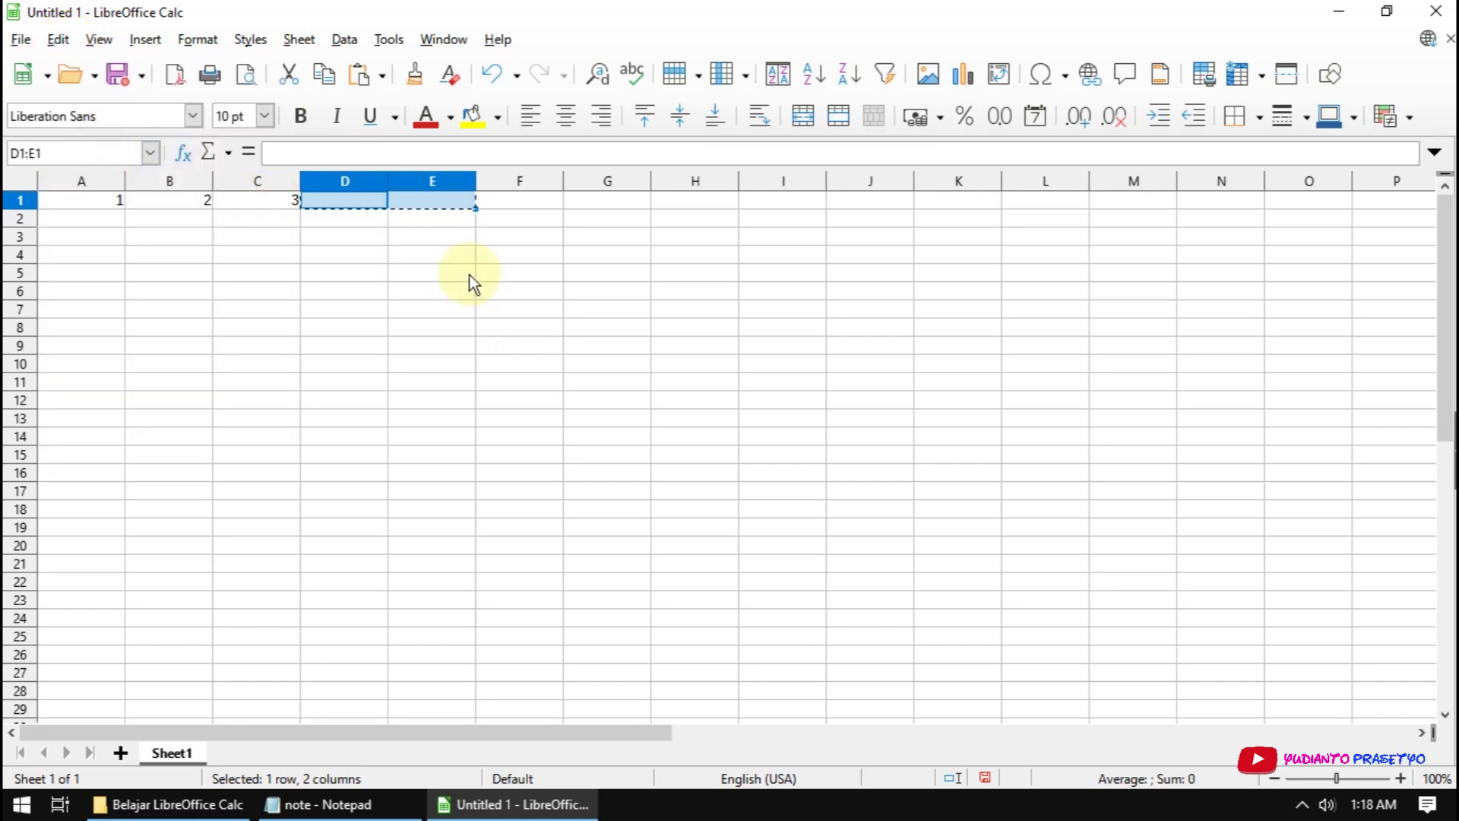
click(61, 39)
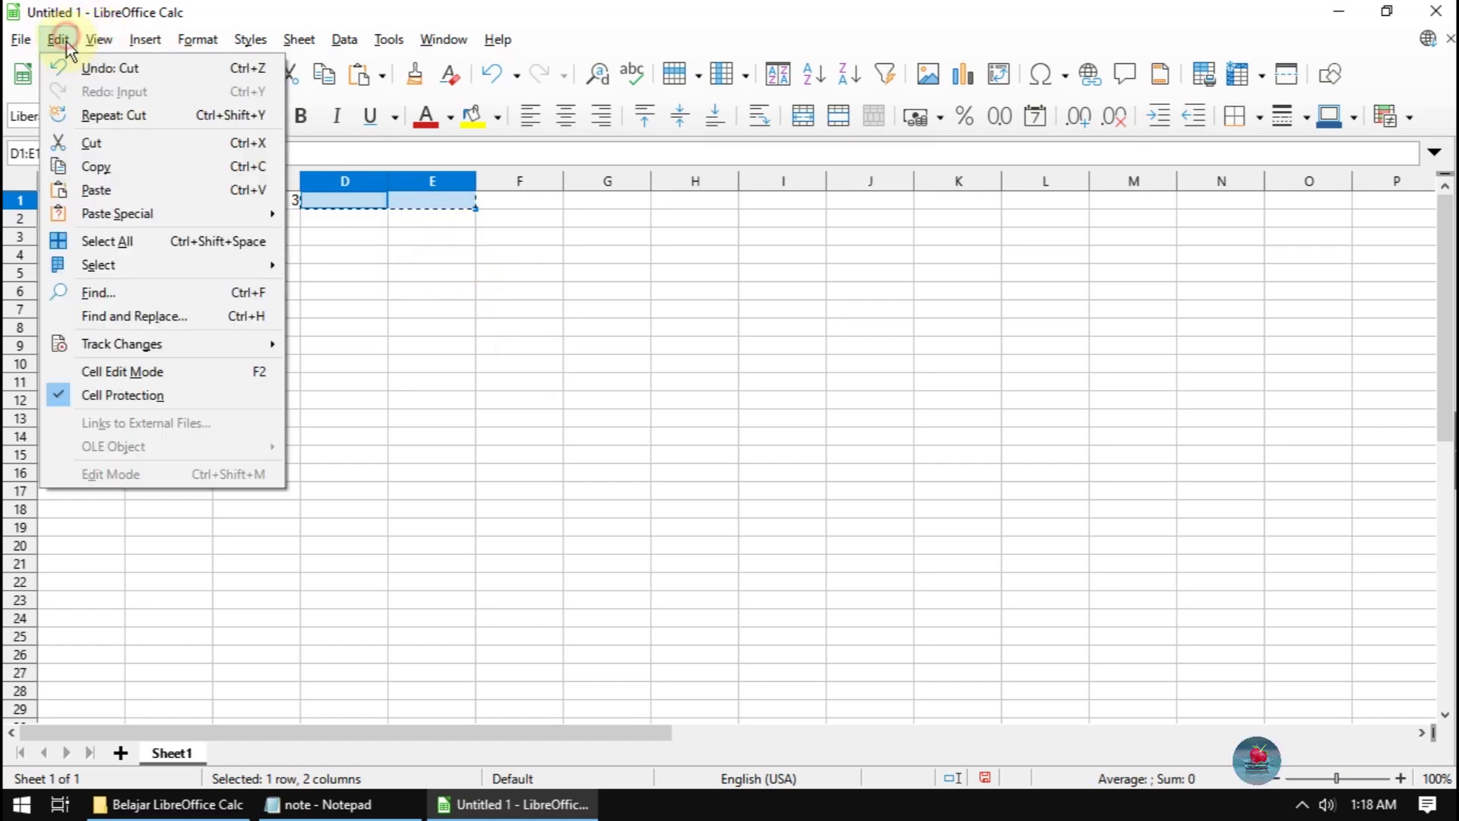
click(80, 65)
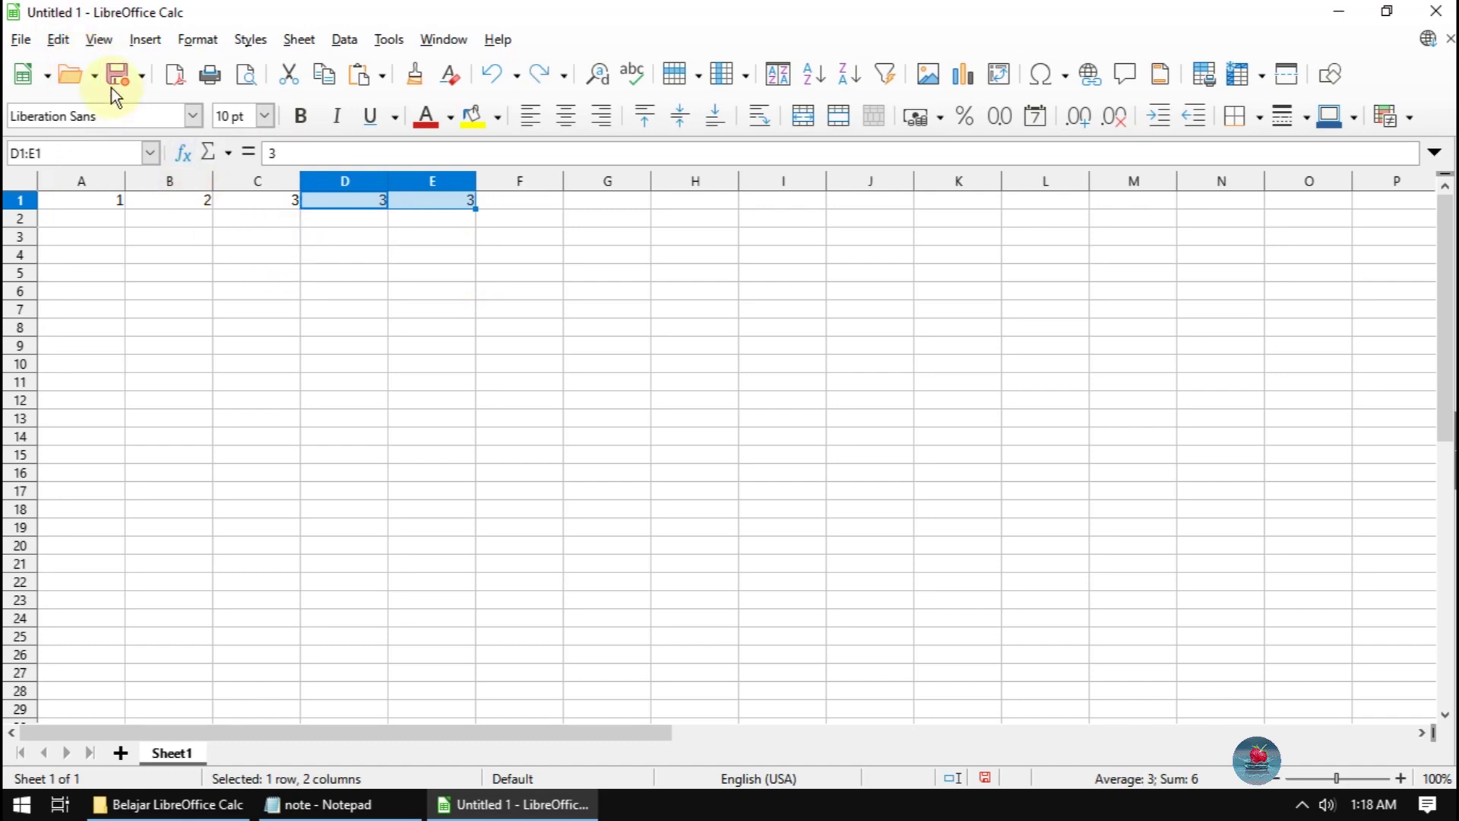
Step: Copy D1:E1 and paste the two 3s into D3:E3
click(64, 40)
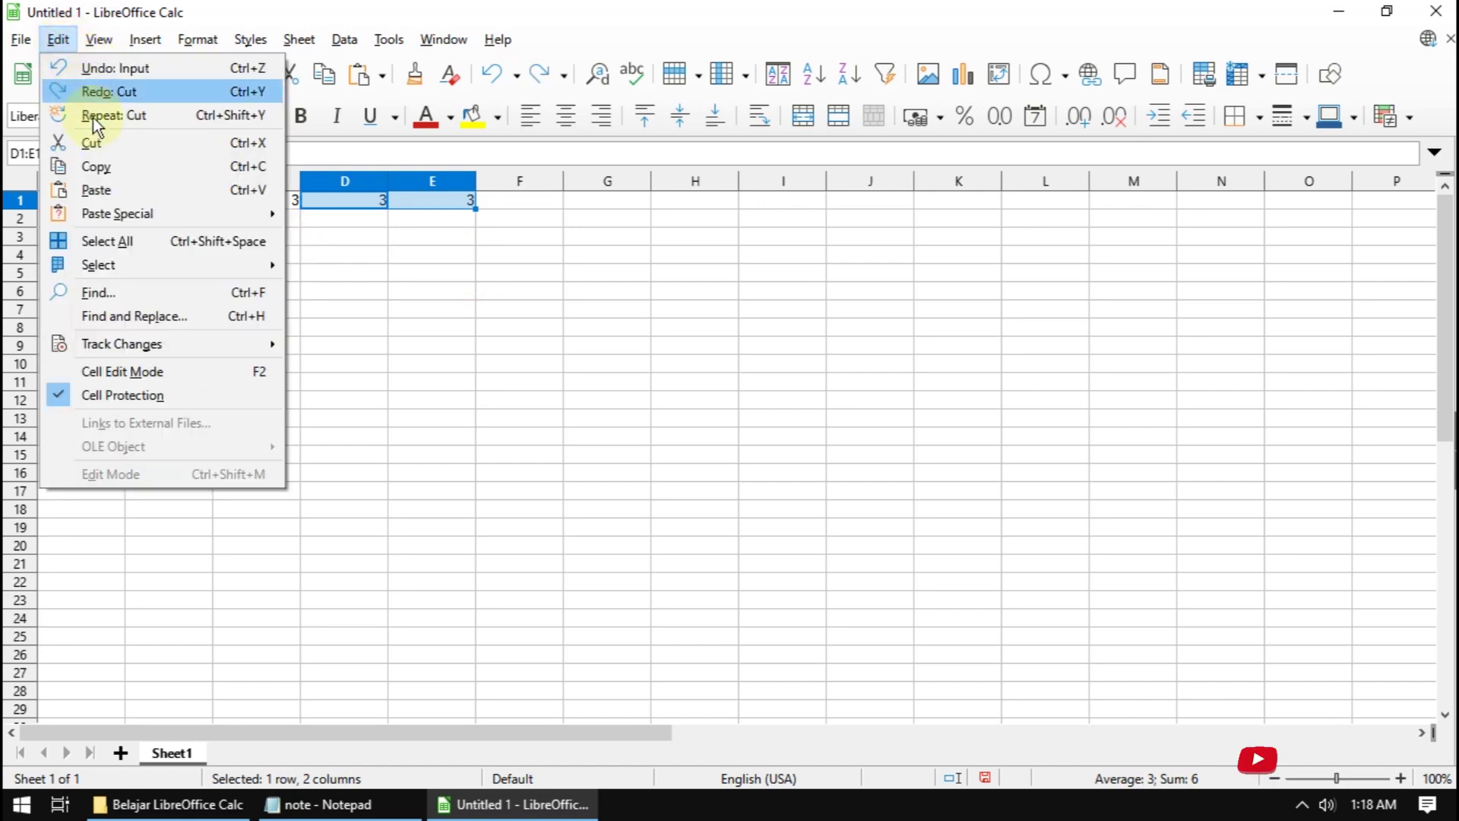
click(112, 163)
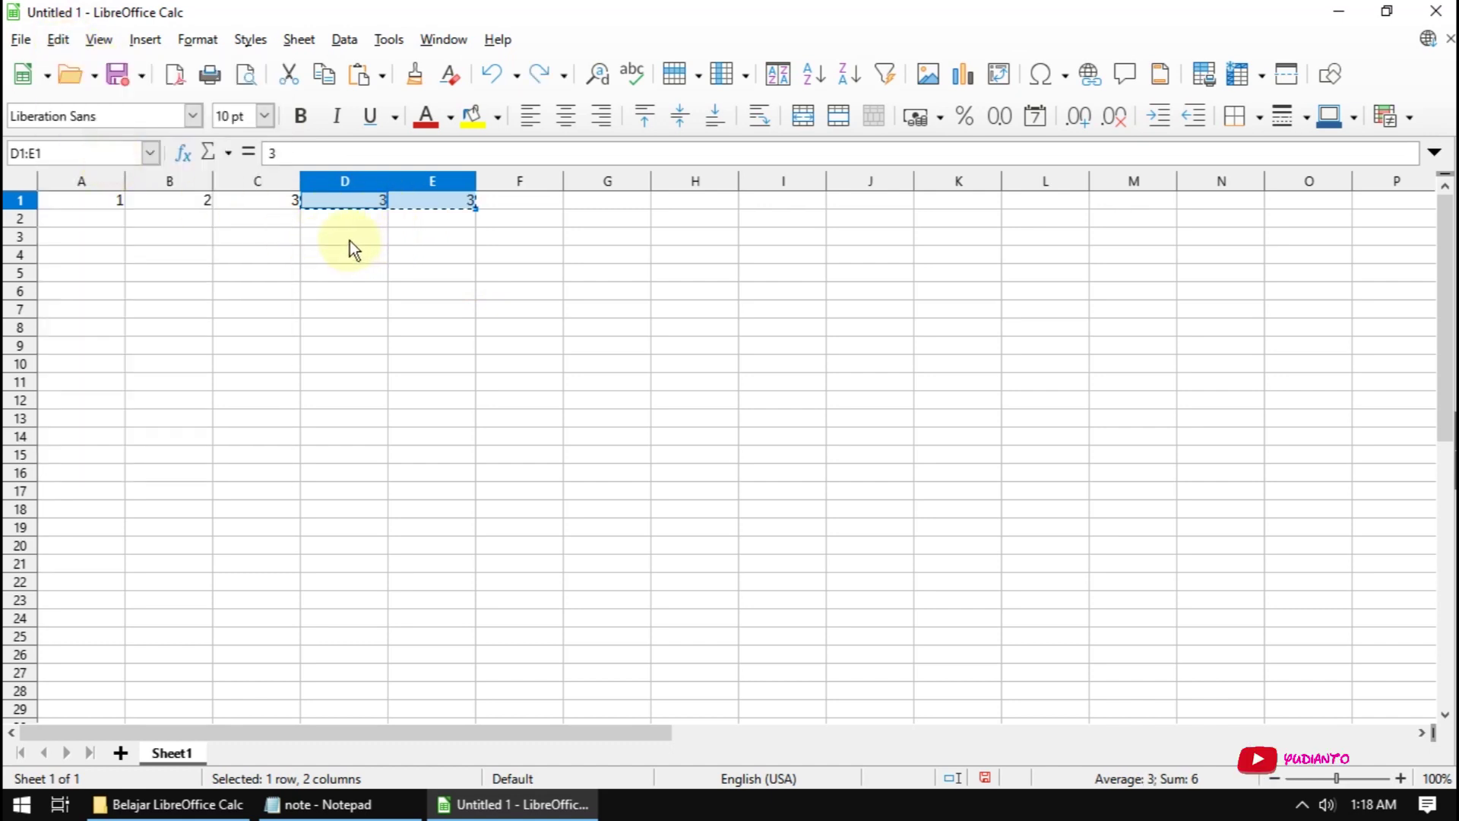
click(349, 240)
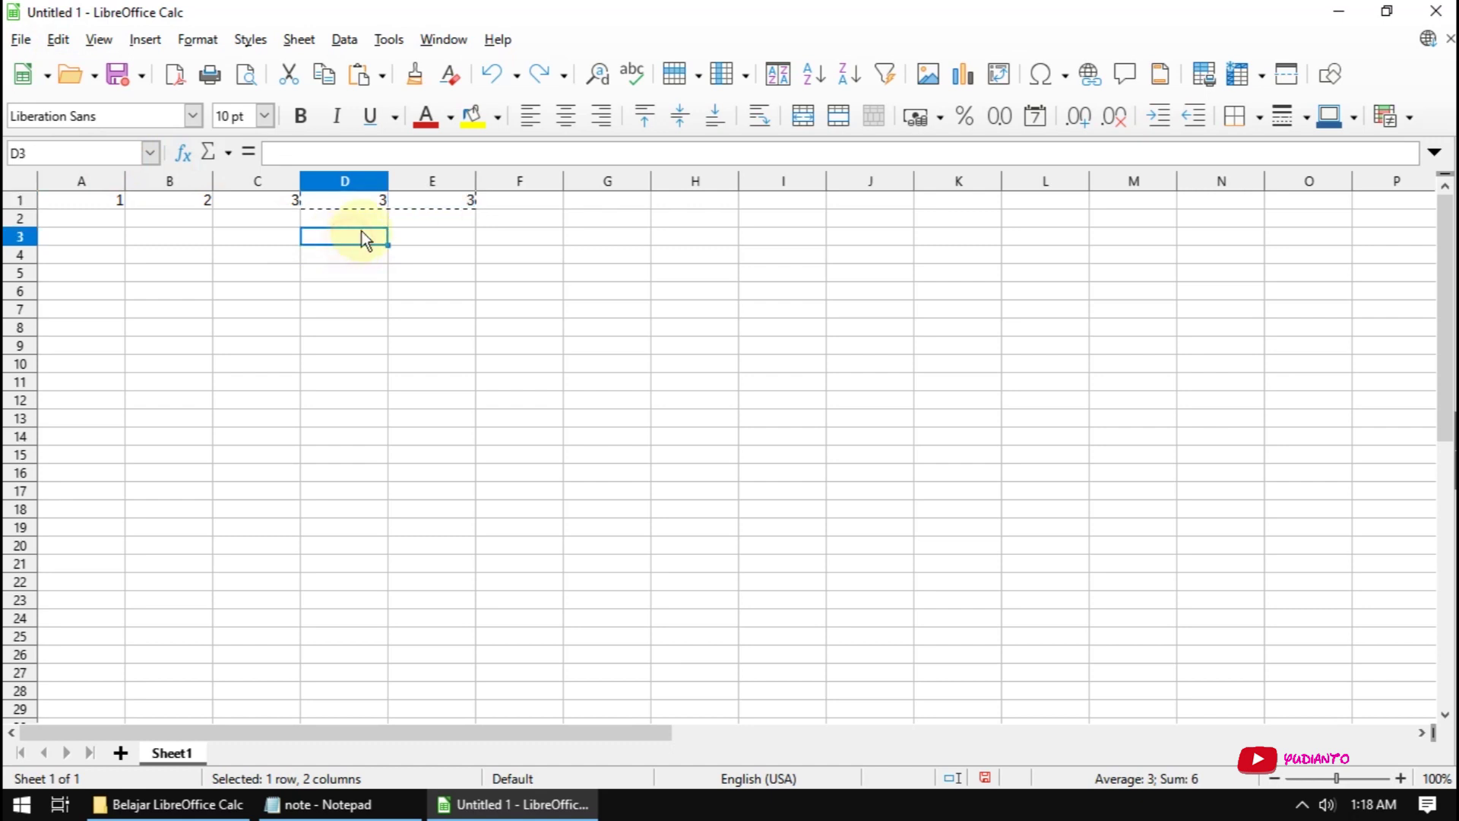
click(60, 41)
click(122, 189)
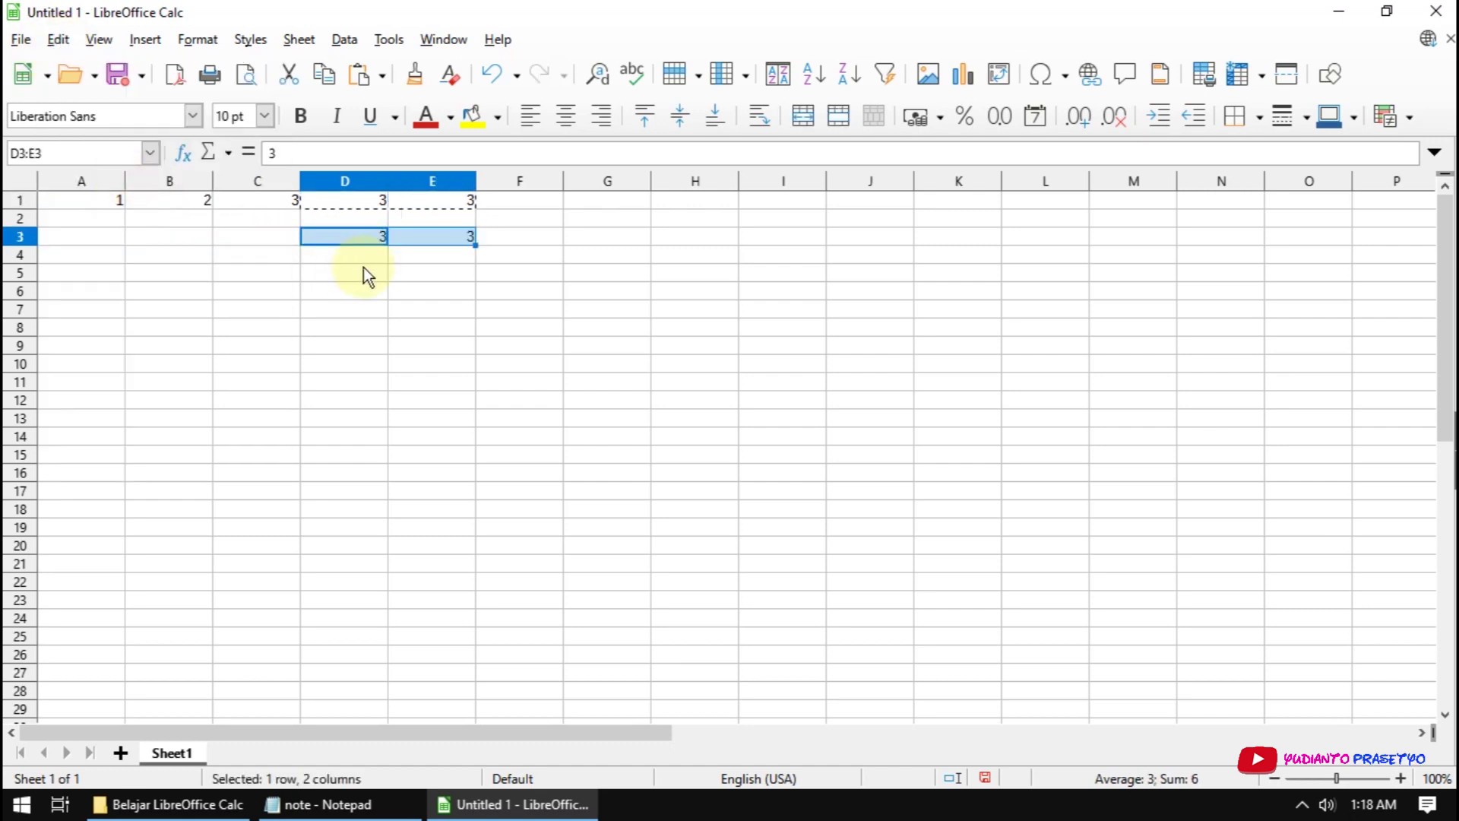
click(57, 40)
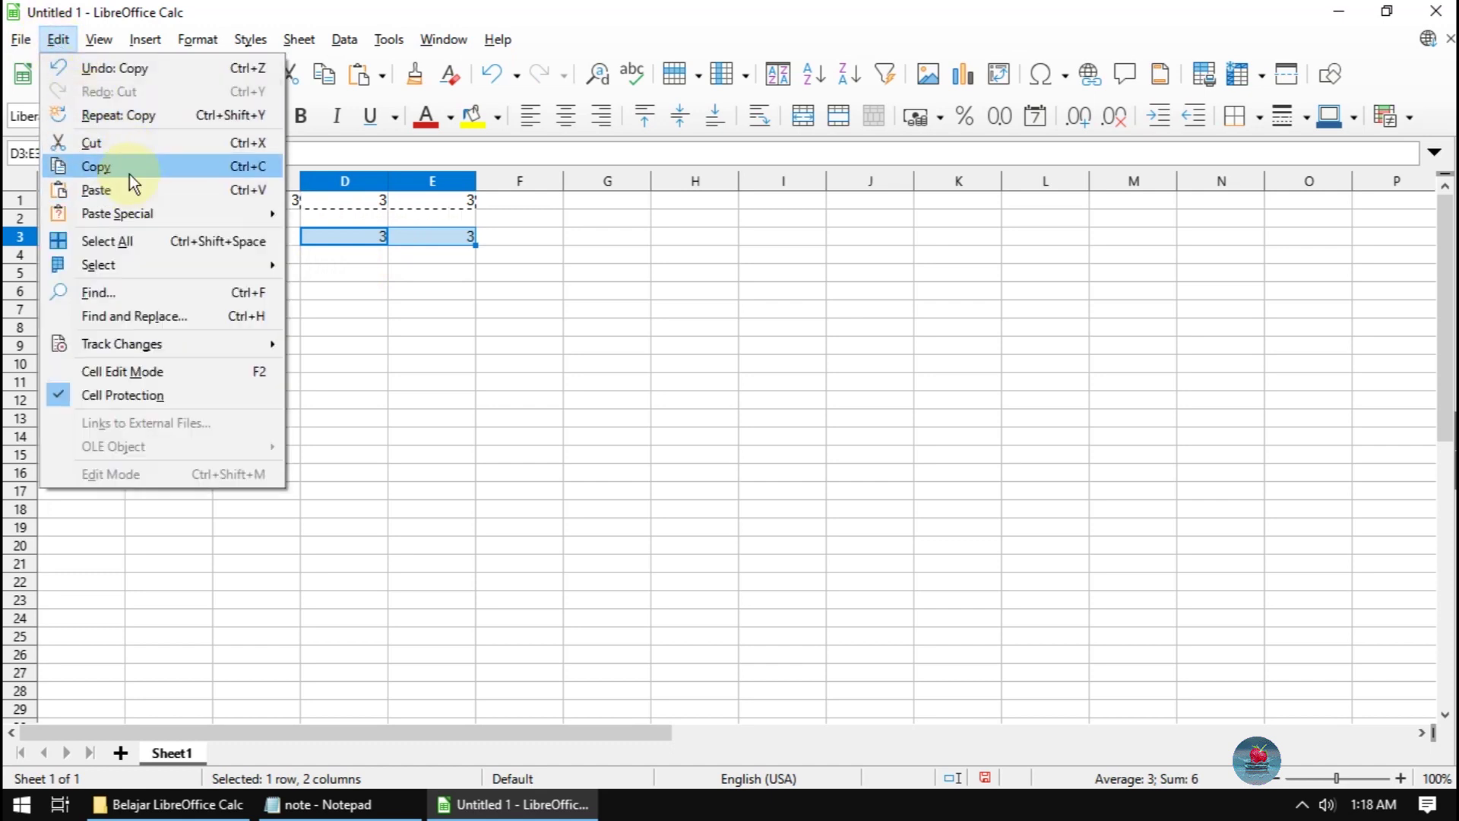
mouse_move(117, 213)
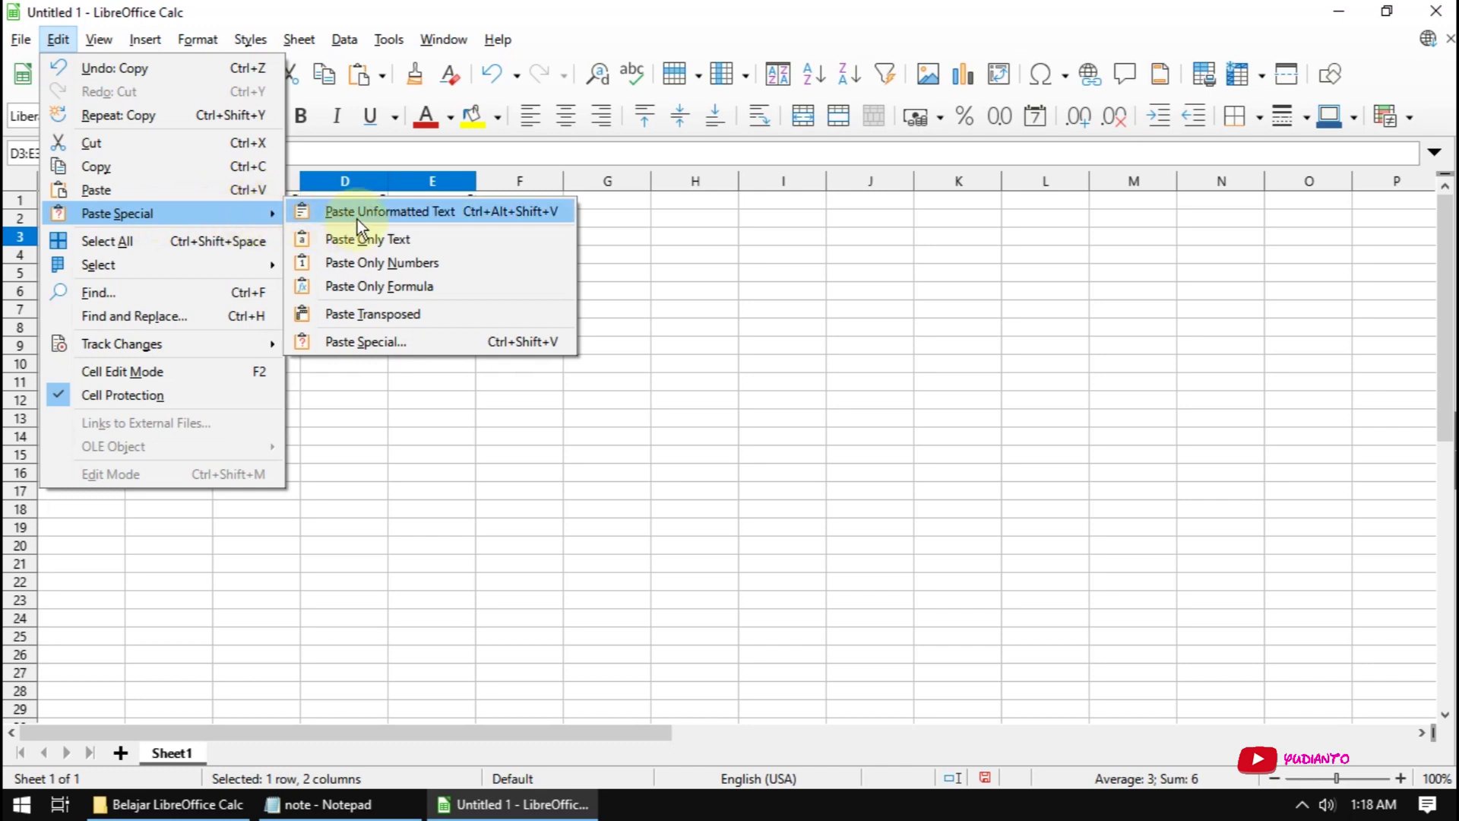
Step: Delete every value in A1:E4 and open the Windows Run prompt with Win+R
click(426, 211)
click(385, 258)
drag(103, 199, 467, 257)
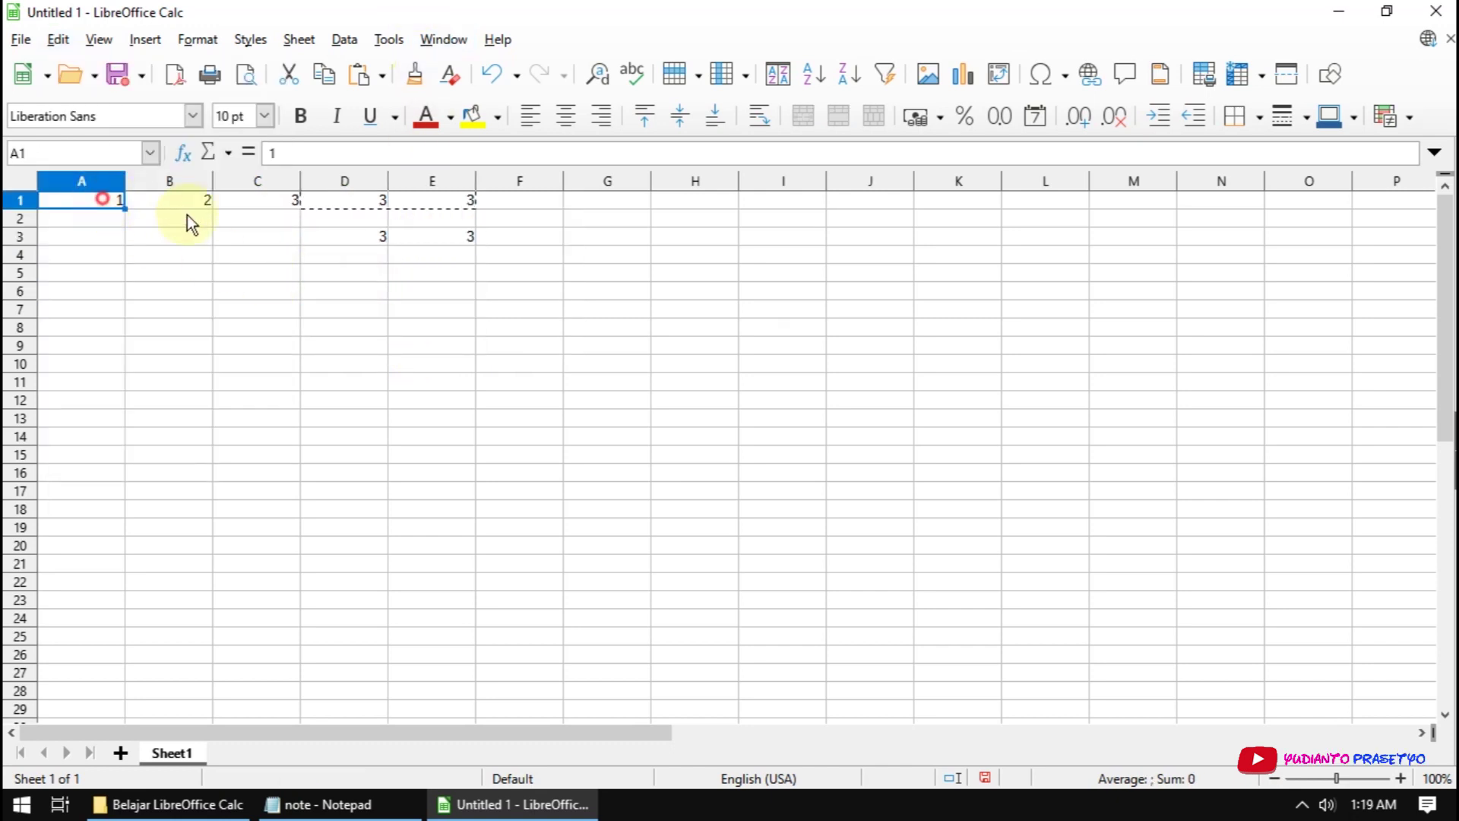
key(Delete)
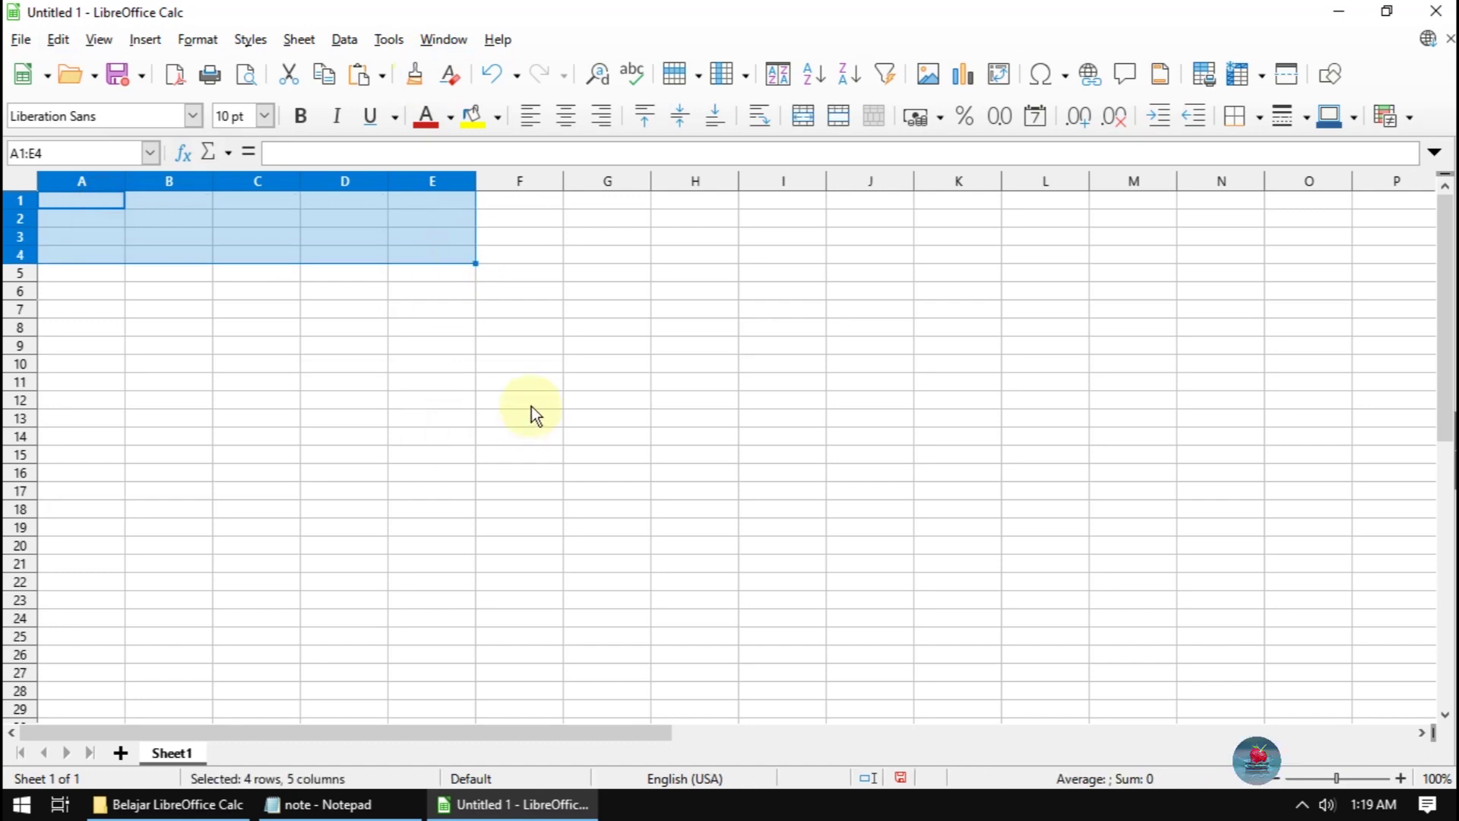
key(super+r)
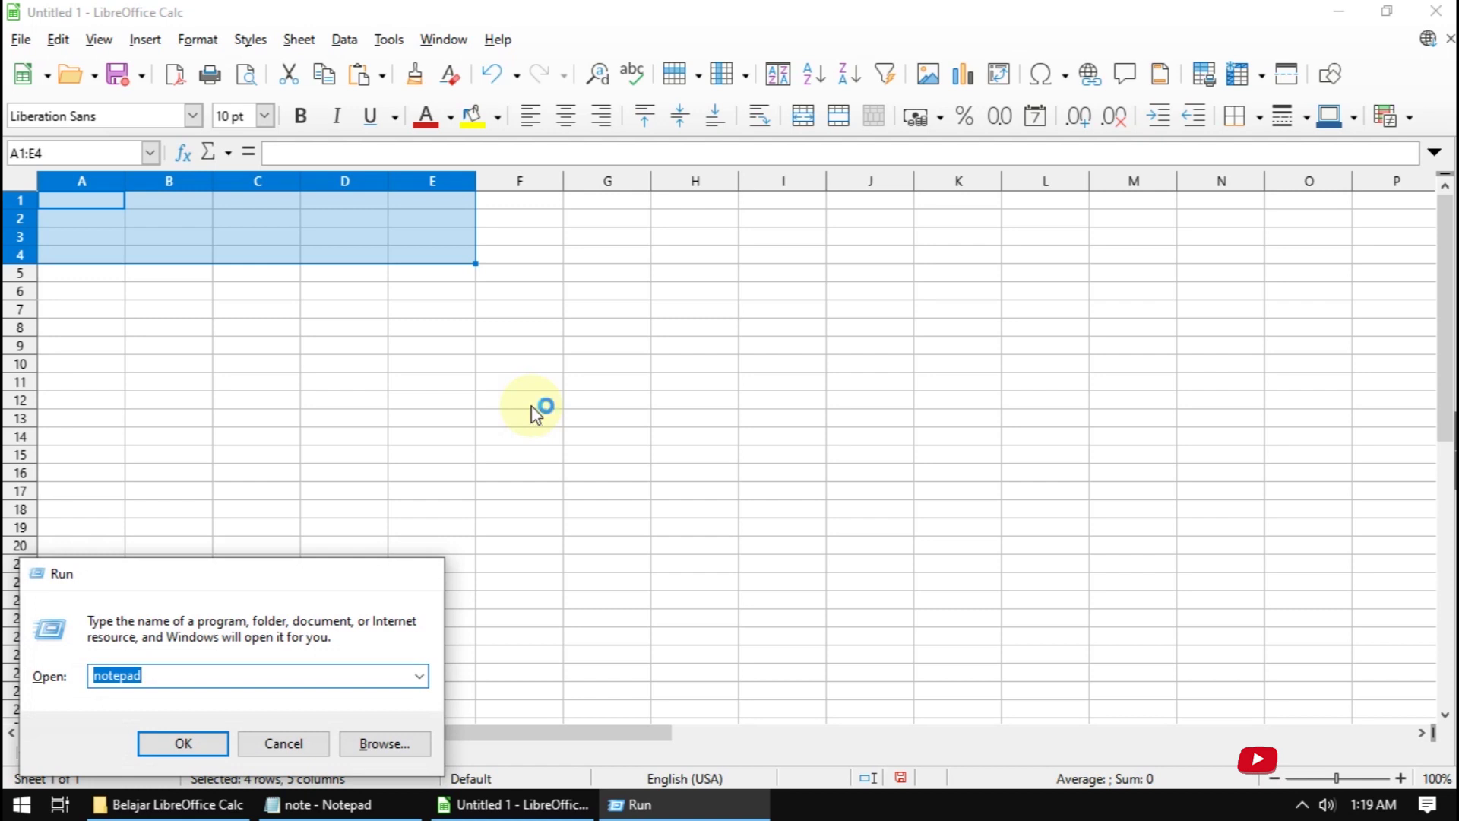
Step: In a new Notepad note, type 1, 2, 3 separated by tabs and select it, then return to Calc cell A1
key(Return)
text(1	)
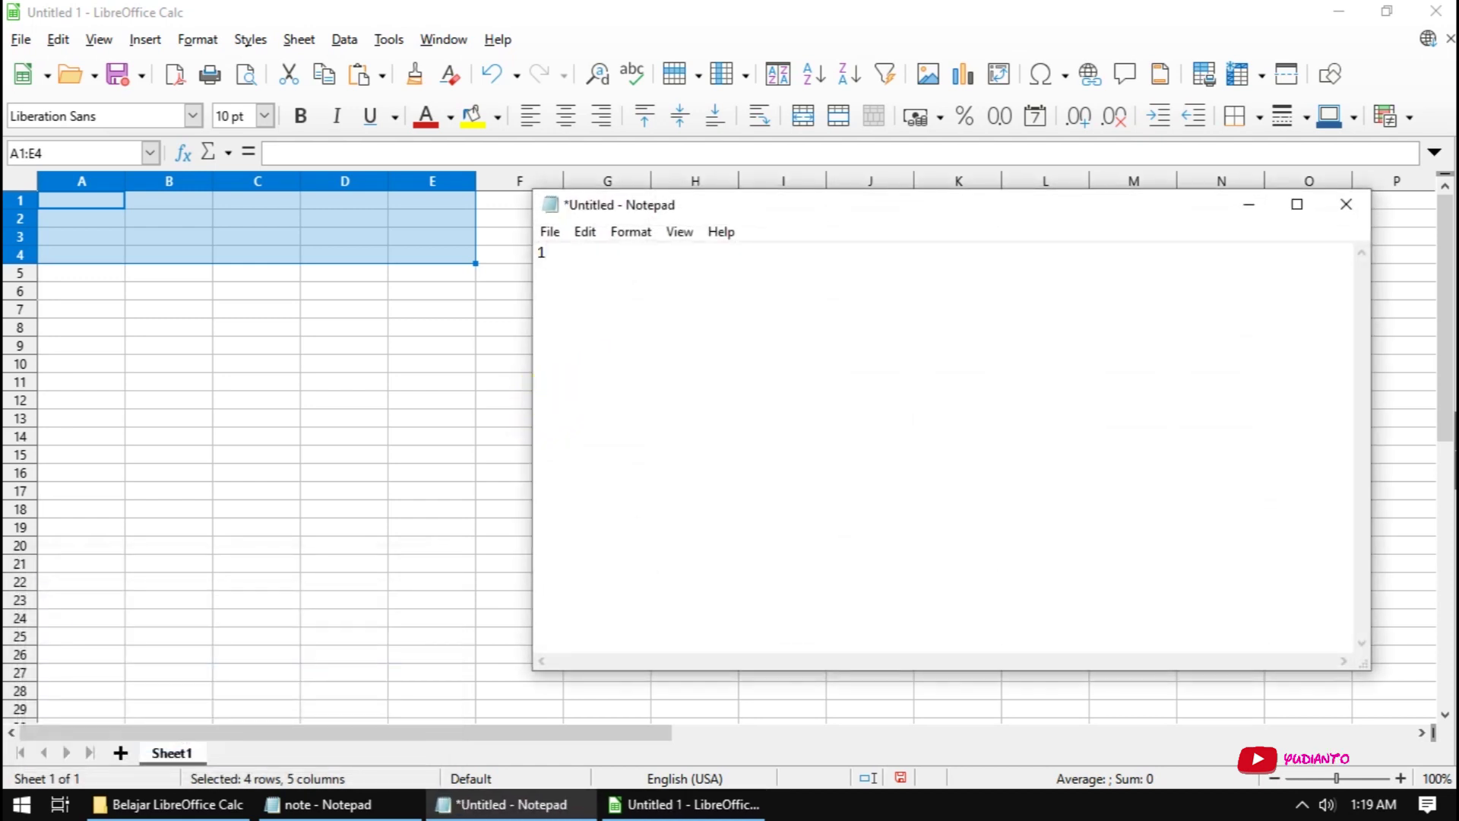
text(2	3)
key(ctrl+a)
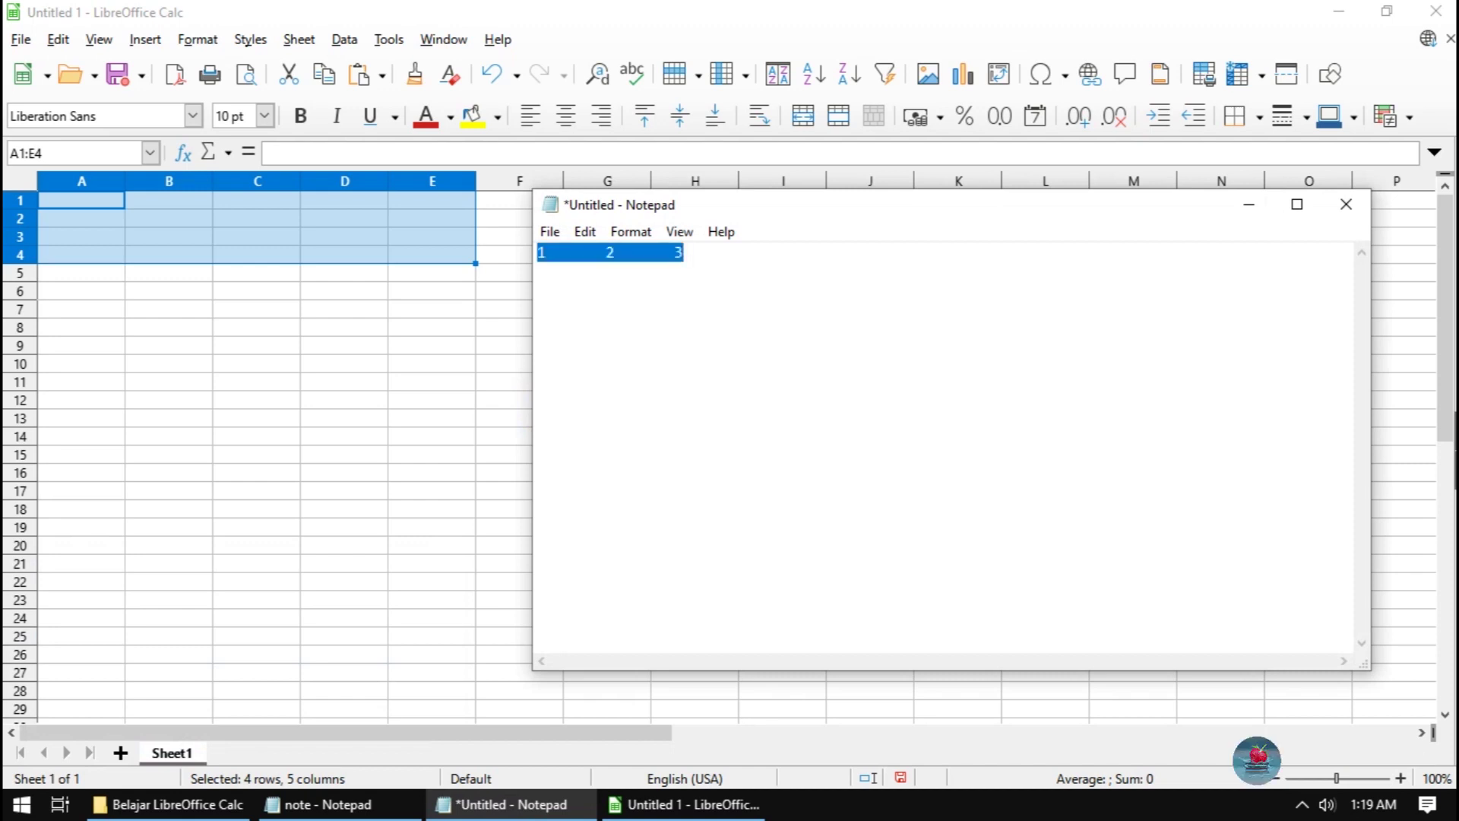
click(636, 804)
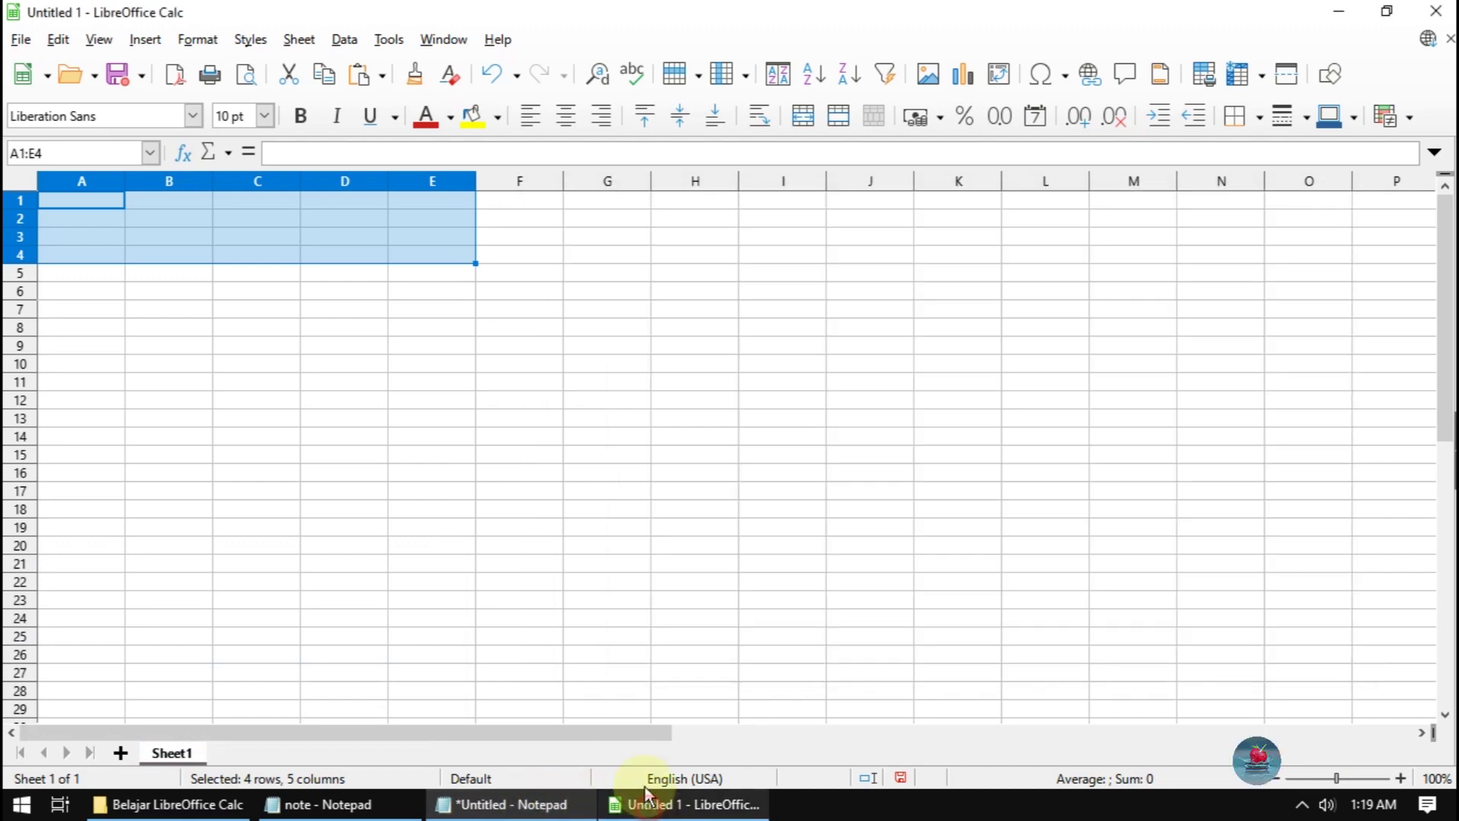
click(122, 272)
click(79, 207)
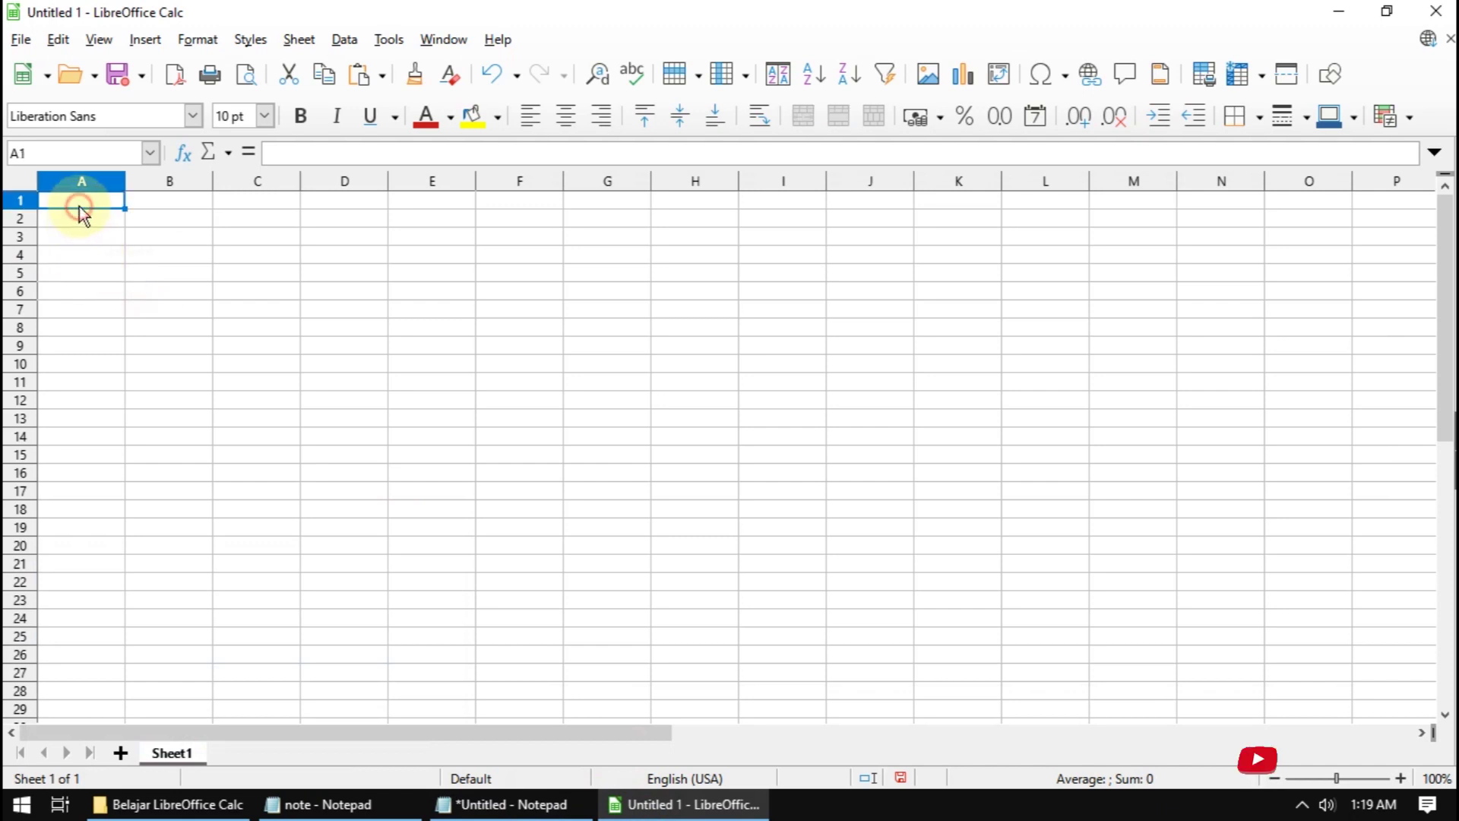
Step: Paste the Notepad line as unformatted text into A1:C1, then try Paste Special again at A2
click(61, 40)
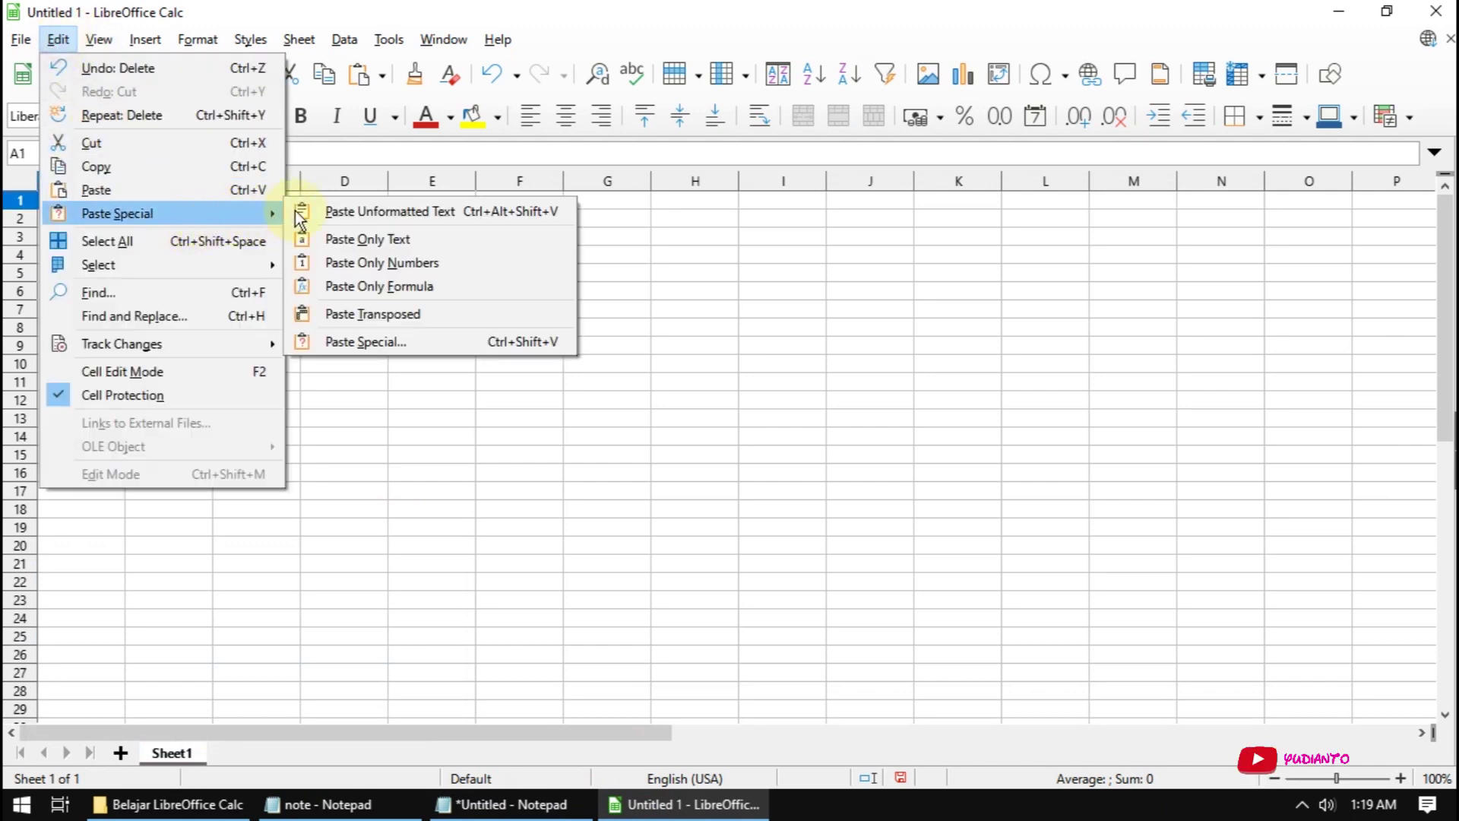
click(348, 211)
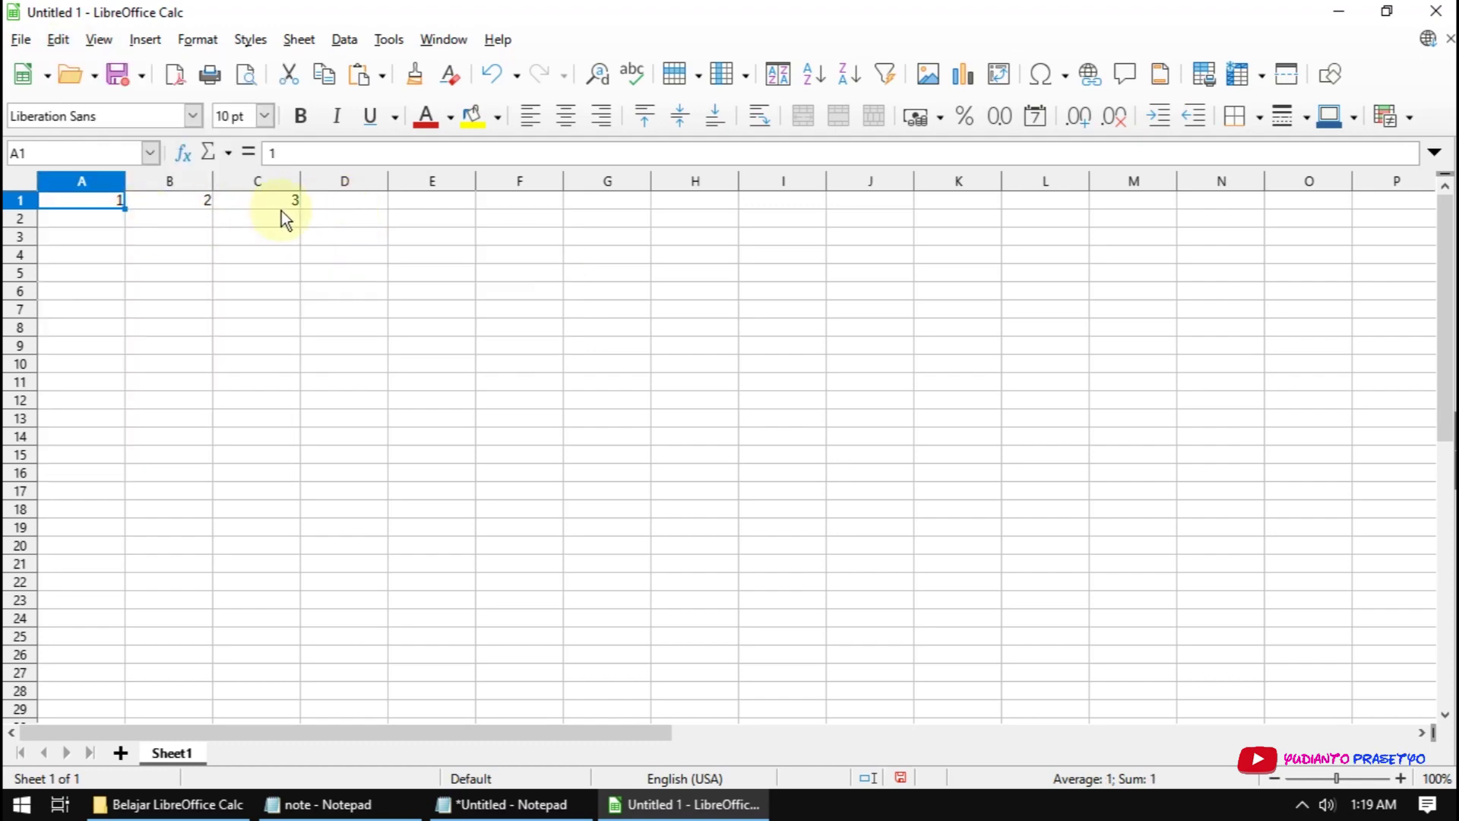
click(83, 220)
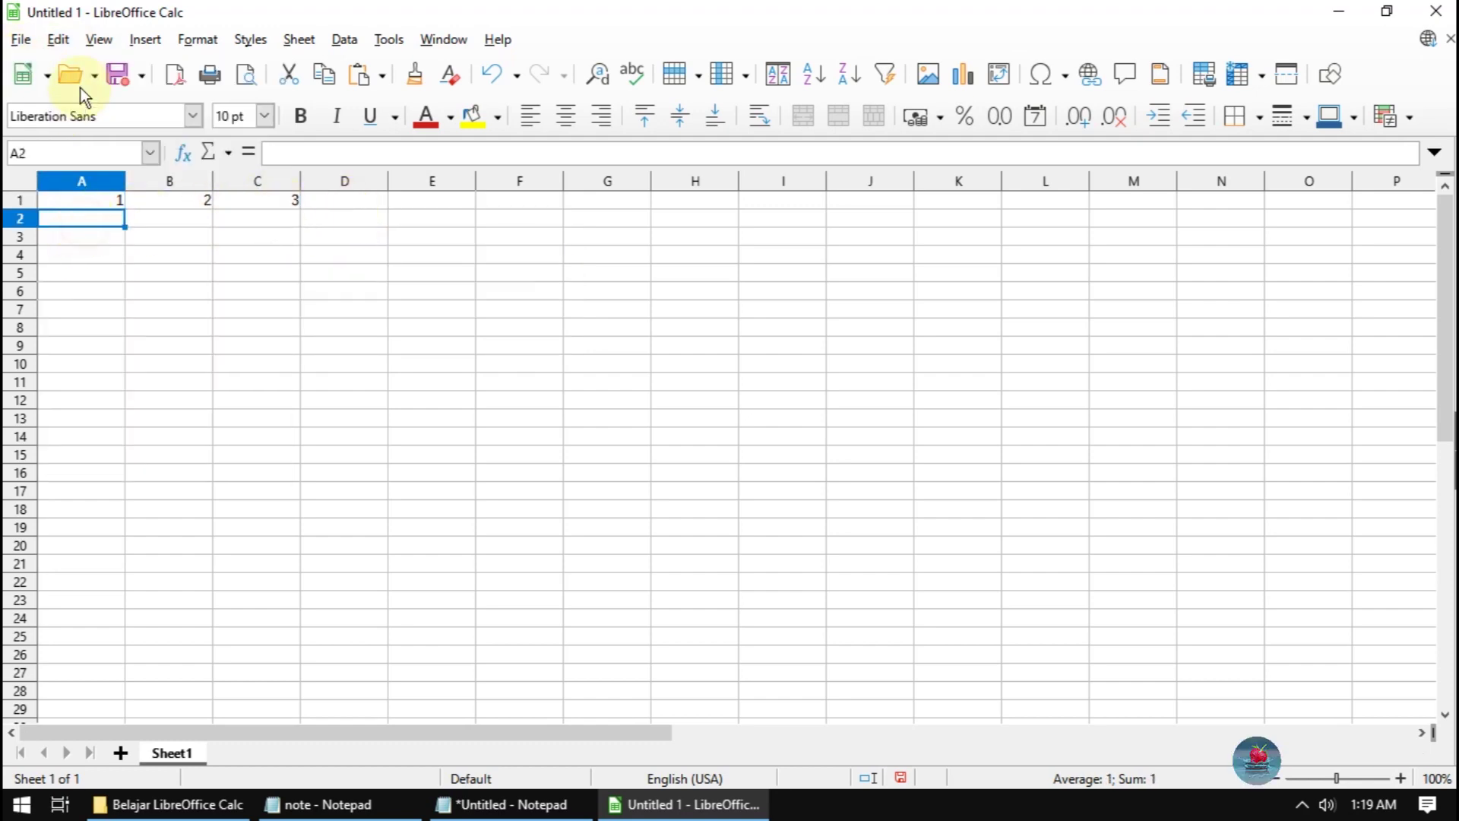
click(61, 41)
mouse_move(116, 213)
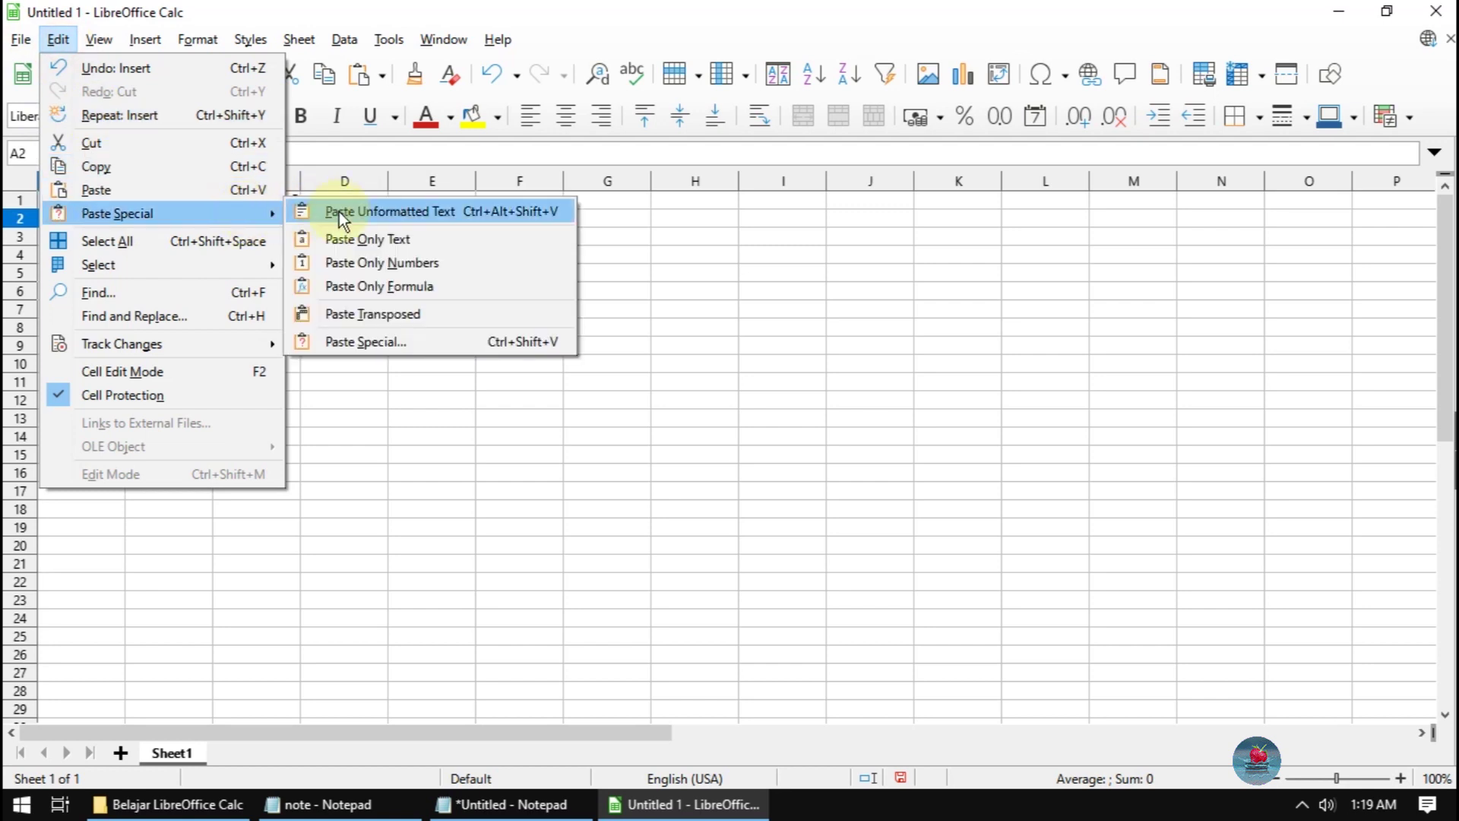
click(402, 240)
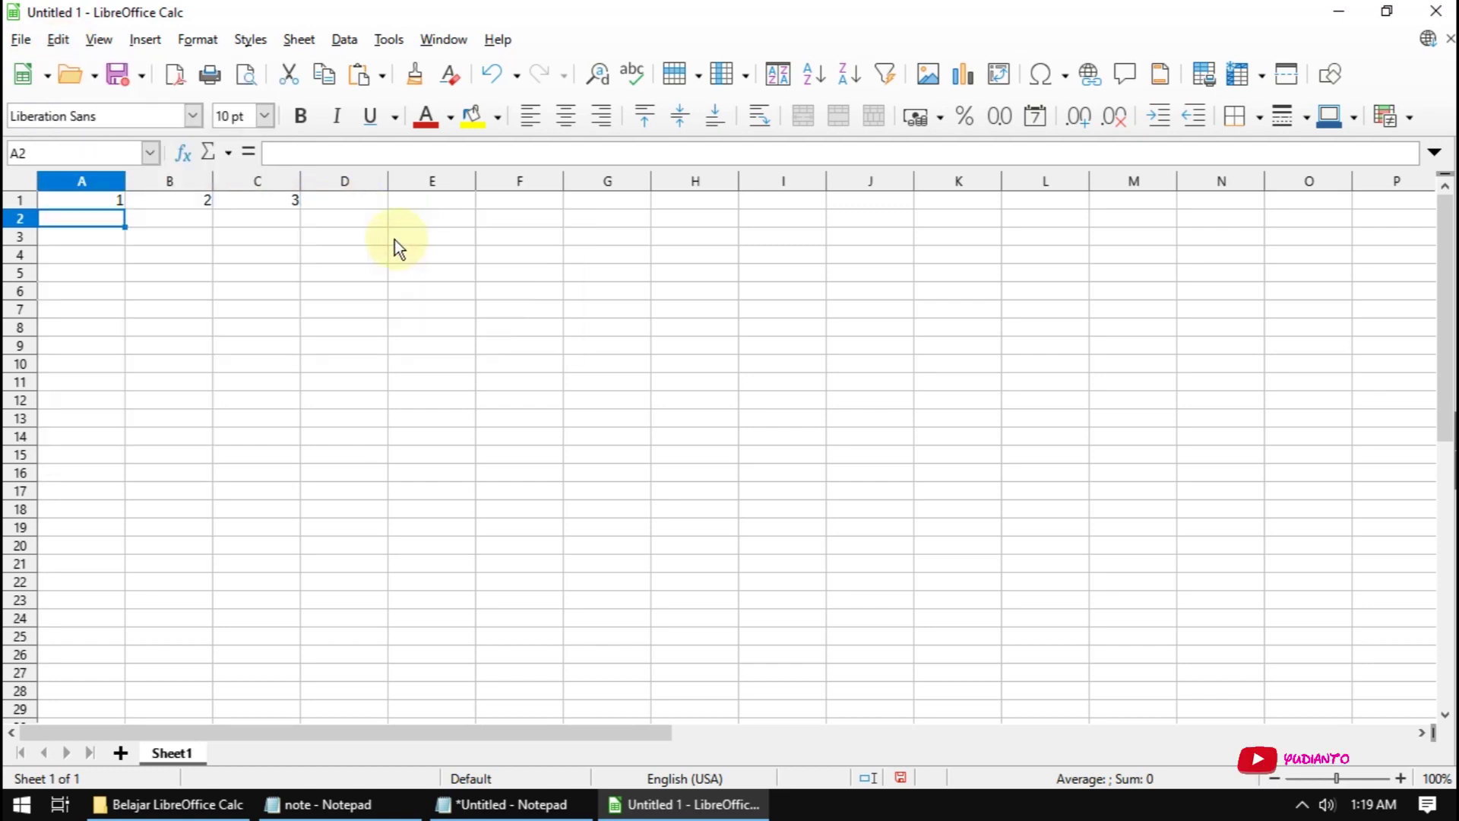
click(270, 247)
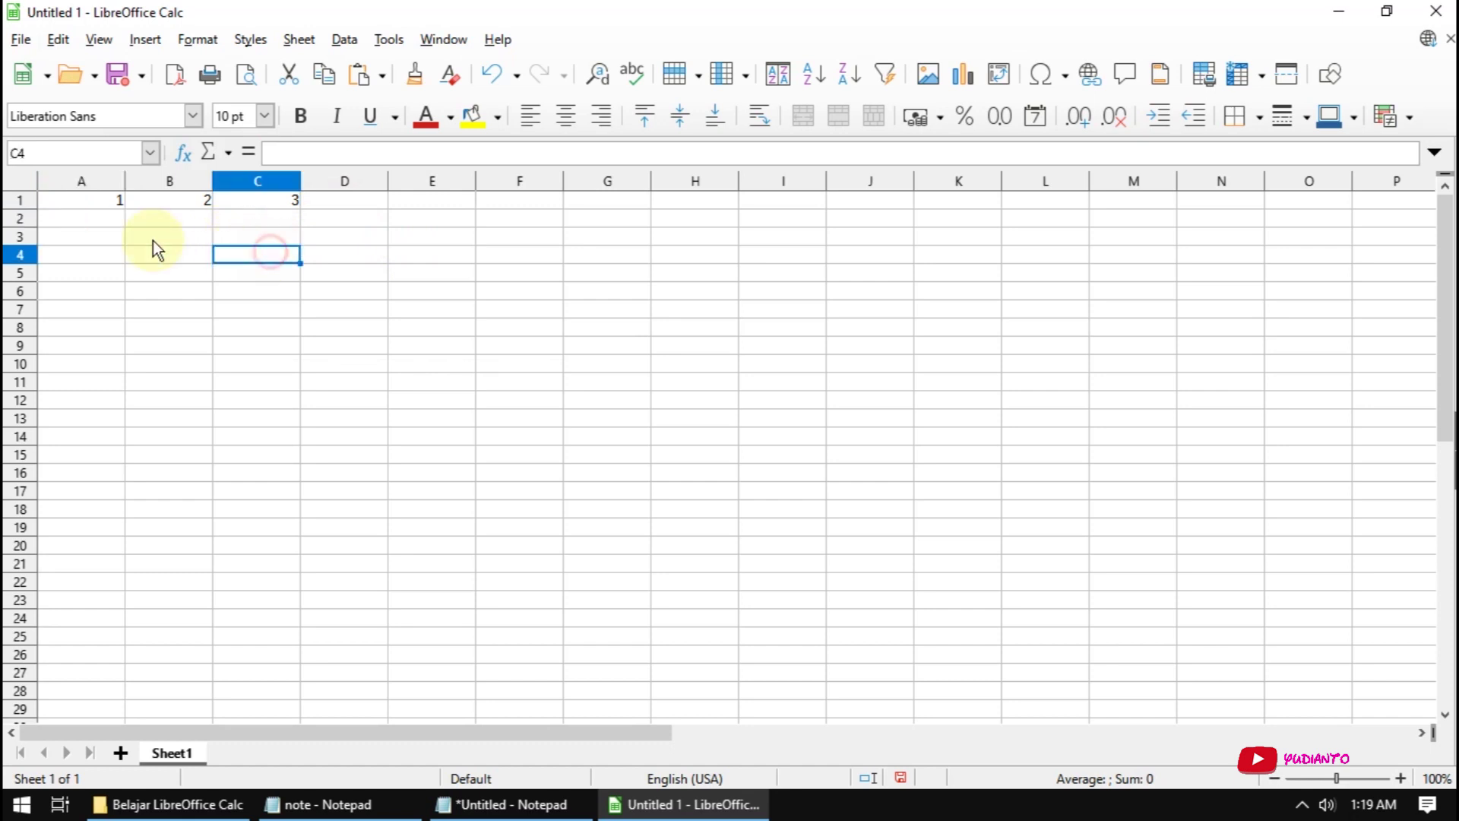
Step: Give A1:C1 the Text number category through Format Cells
drag(108, 202, 285, 204)
right_click(285, 204)
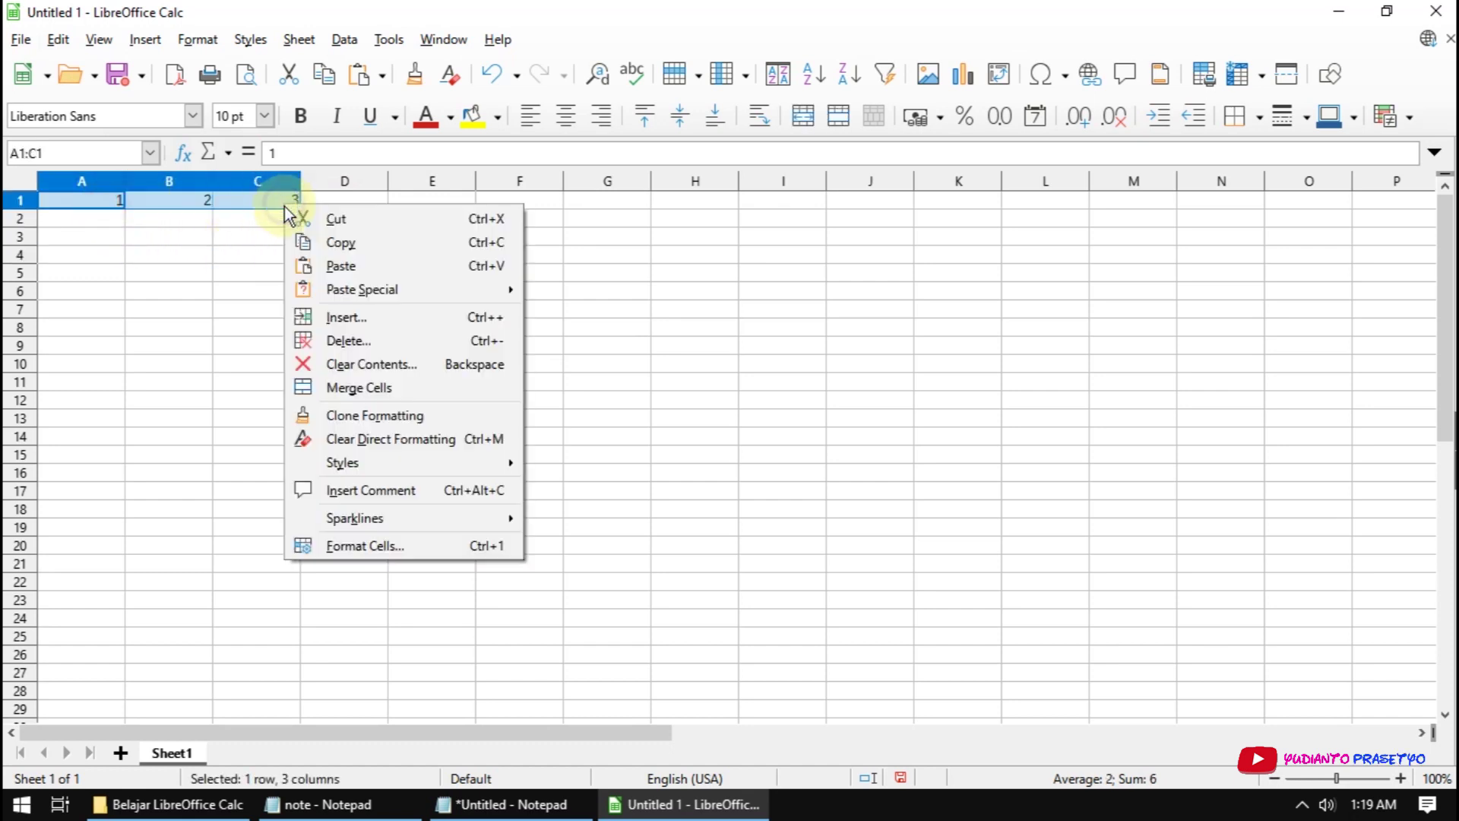
click(376, 543)
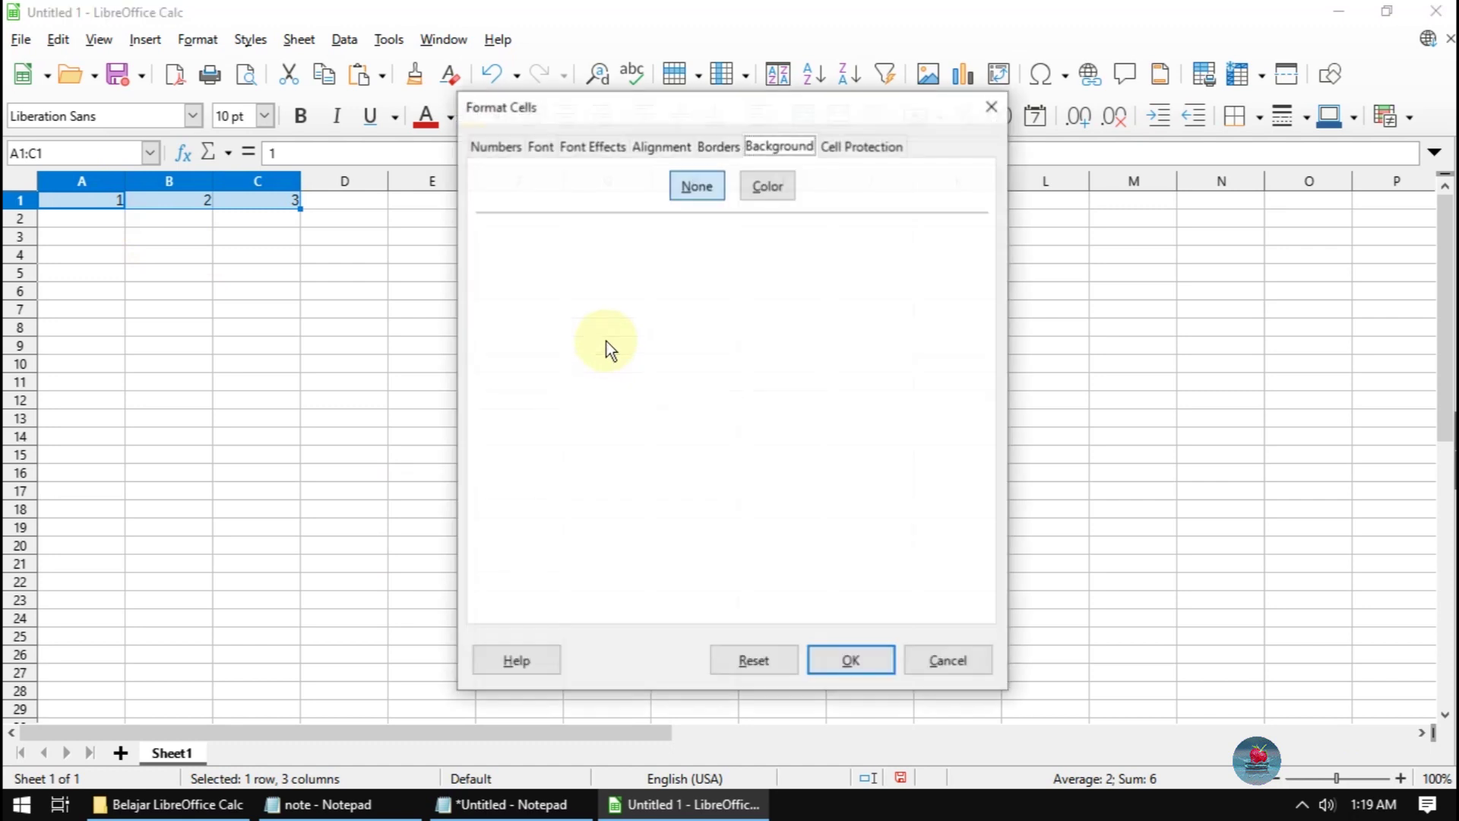
click(498, 147)
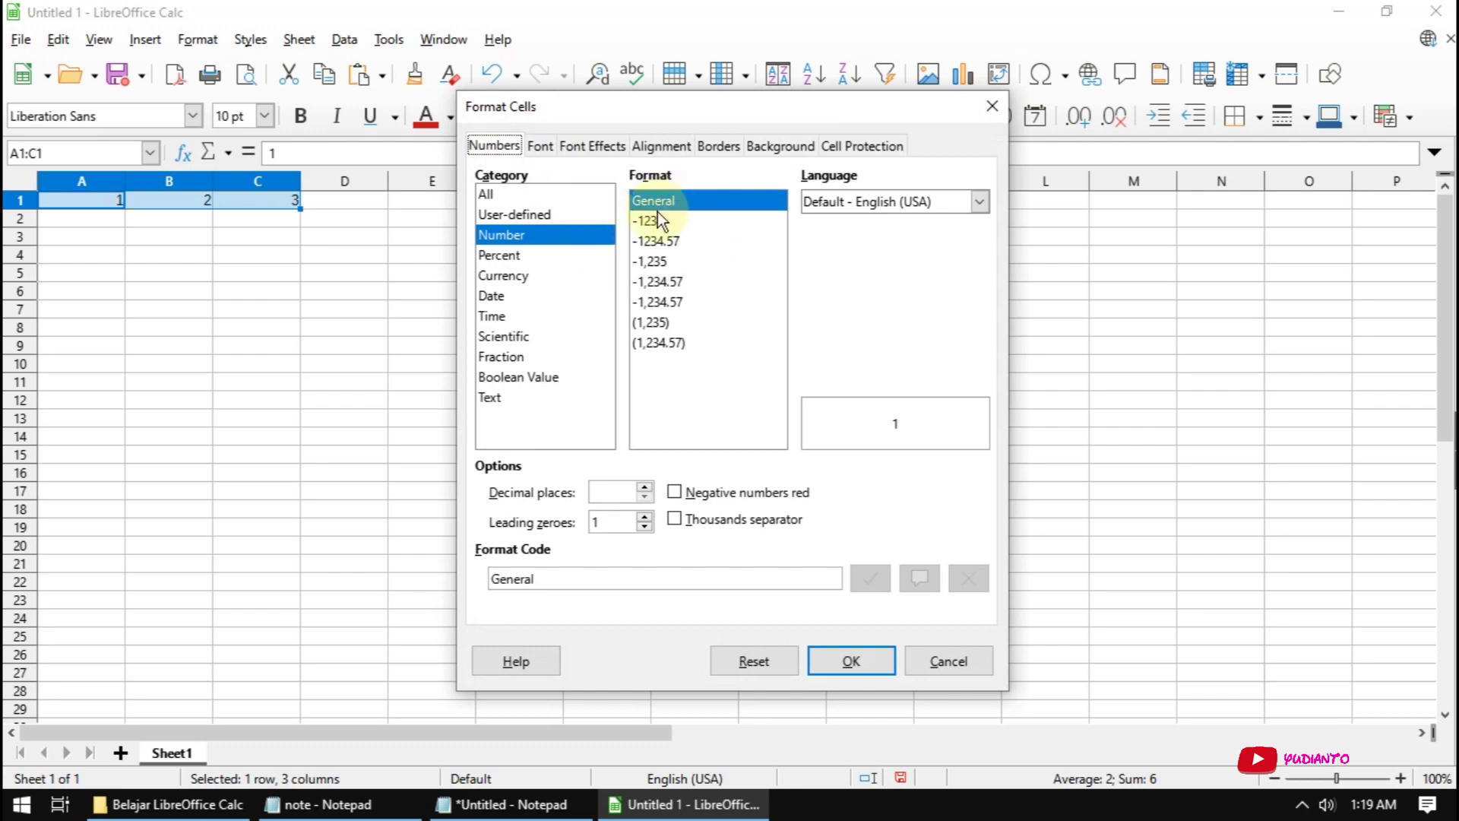
click(549, 399)
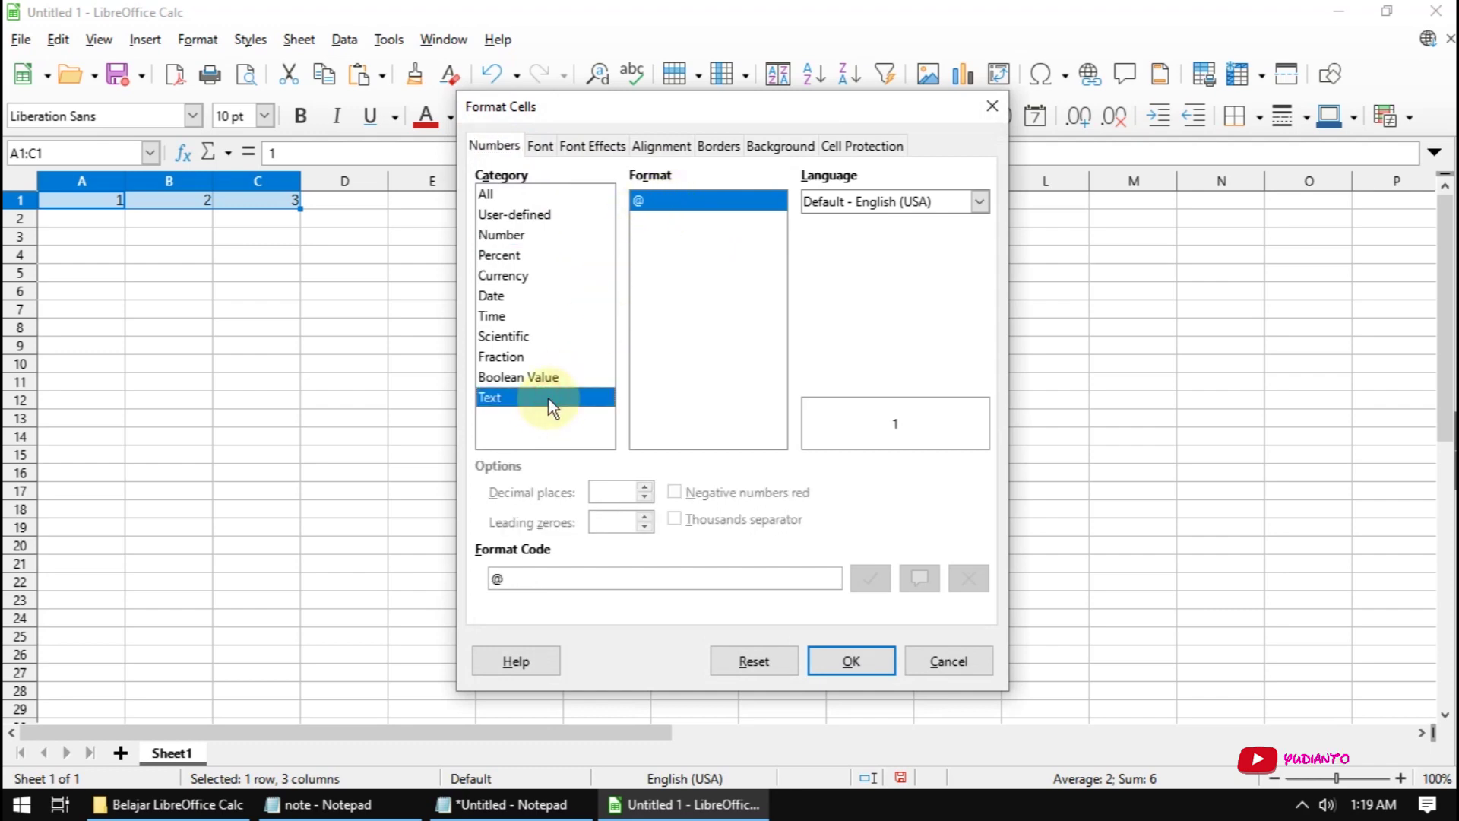
click(833, 656)
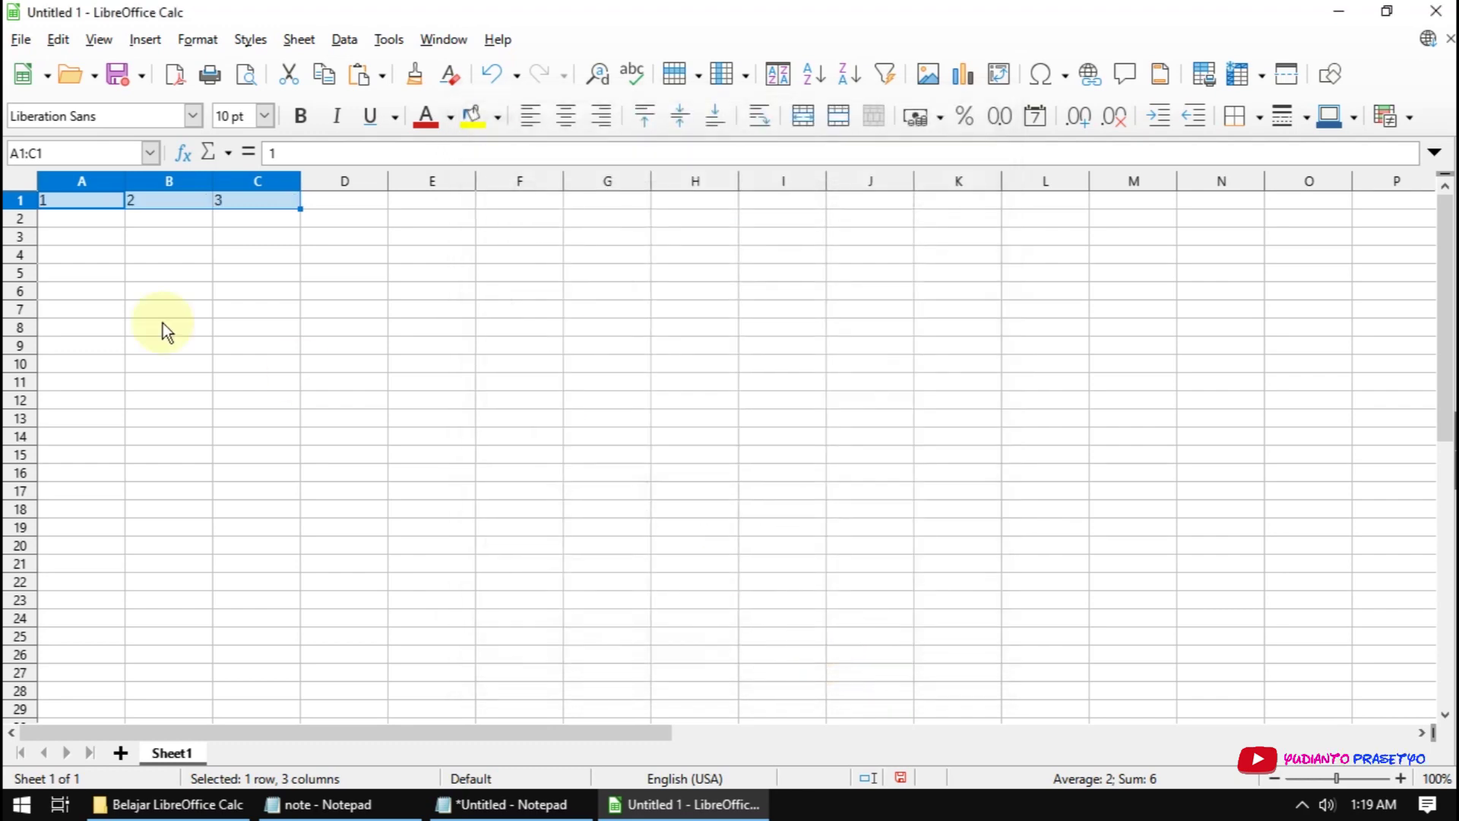
Step: Copy A1:C1 and paste only text into A4, which leaves the cells empty
right_click(83, 203)
click(121, 240)
click(58, 39)
click(626, 466)
click(87, 253)
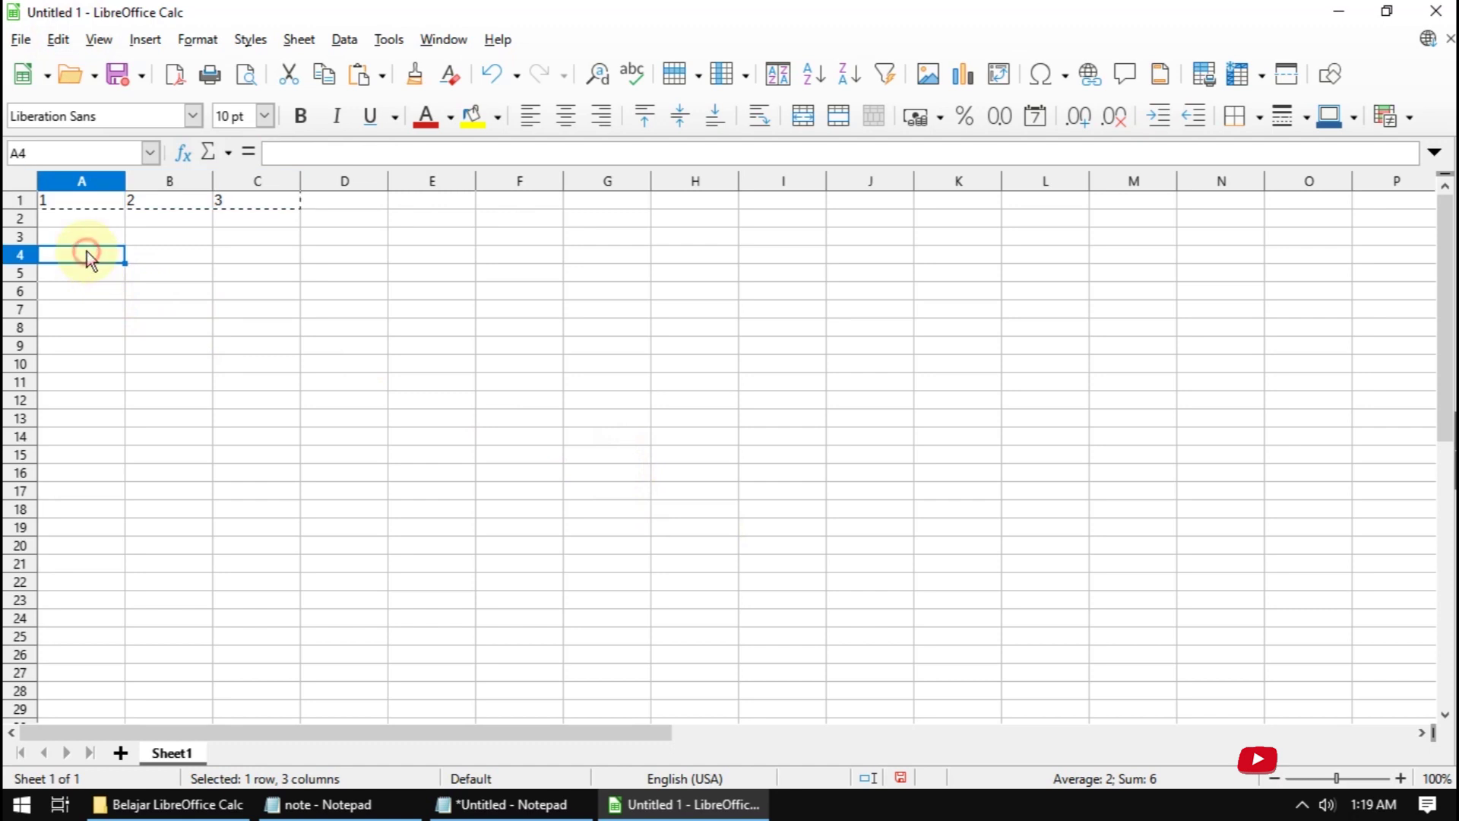
click(57, 42)
mouse_move(117, 212)
click(380, 240)
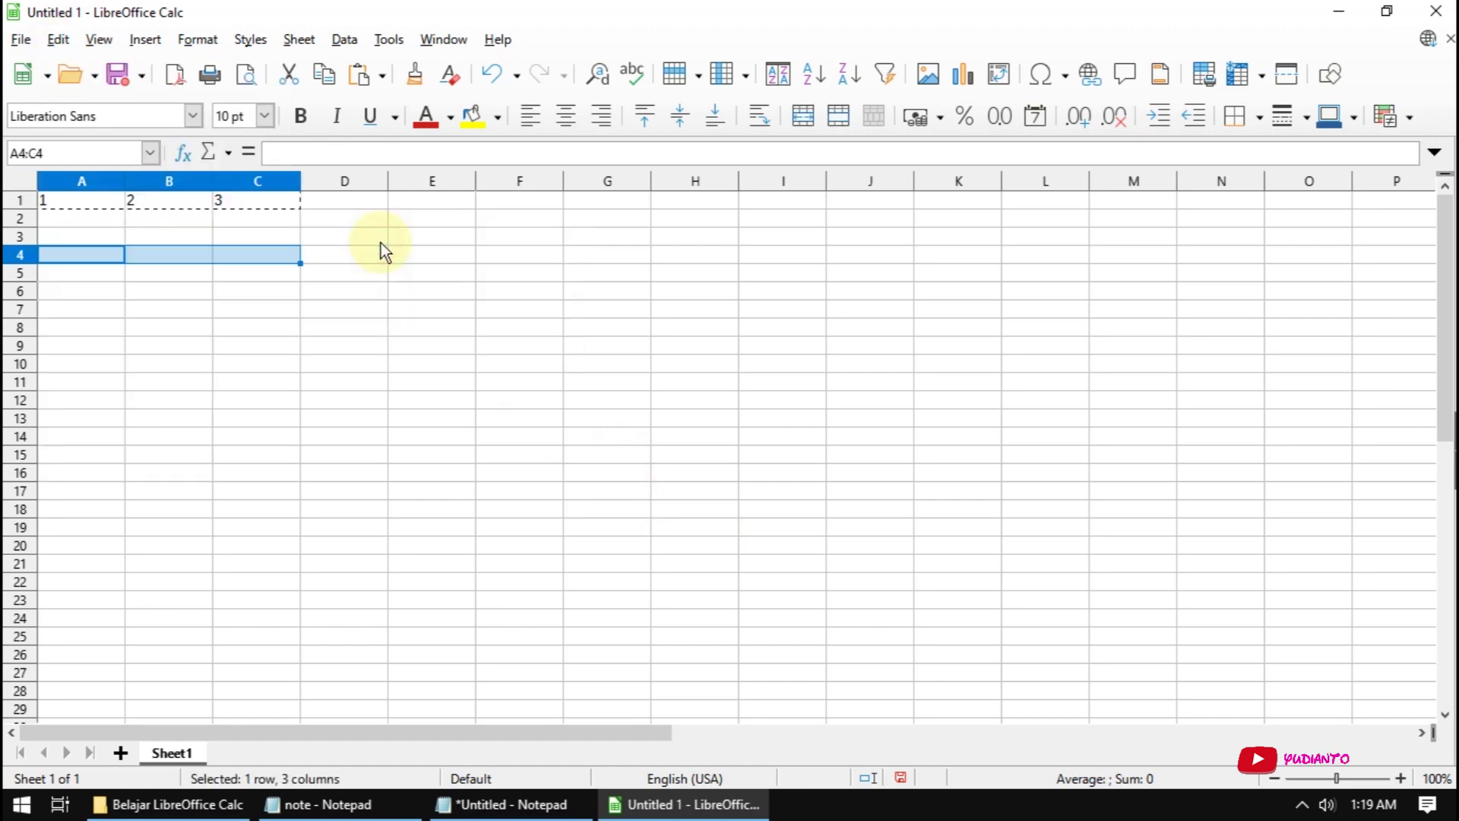
click(285, 321)
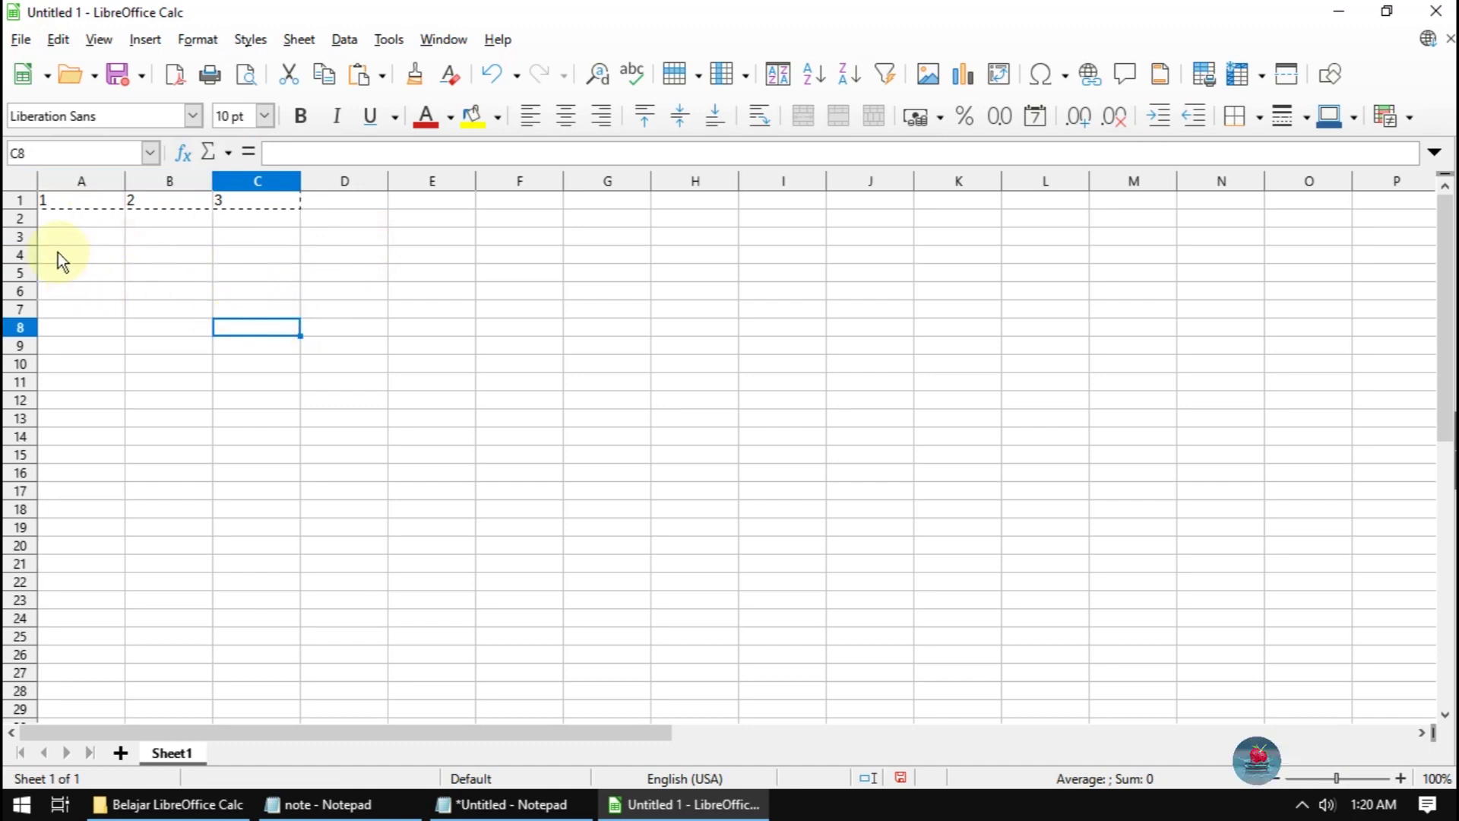
Step: Type the numbers 1, 2 and 3 into A4, B4 and C4
click(58, 254)
text(1)
key(Tab)
text(2)
key(Tab)
text(3)
click(255, 272)
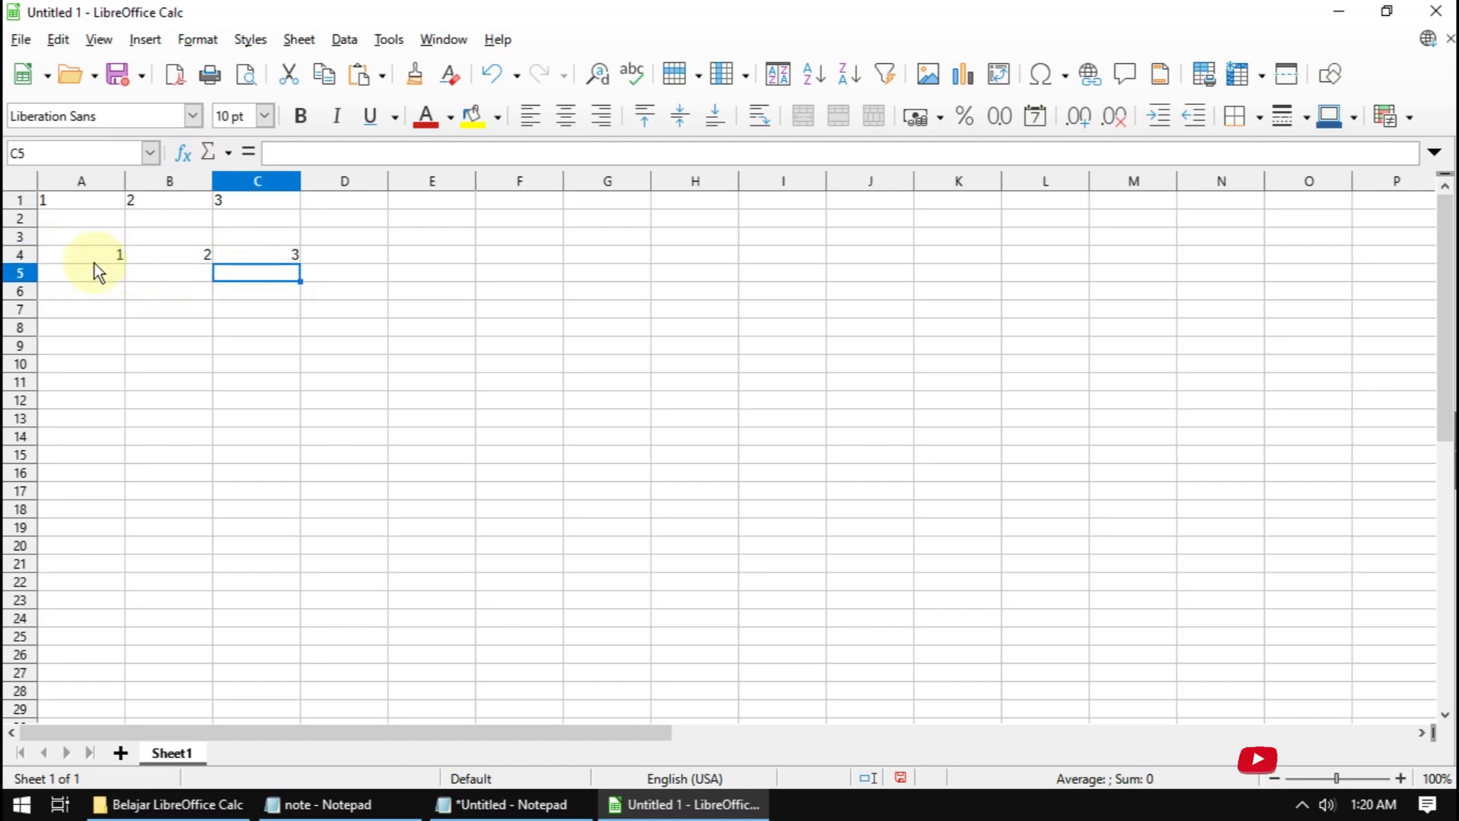
Step: Copy the numbers in A4:C4 and paste only their text at A7
drag(94, 256, 249, 256)
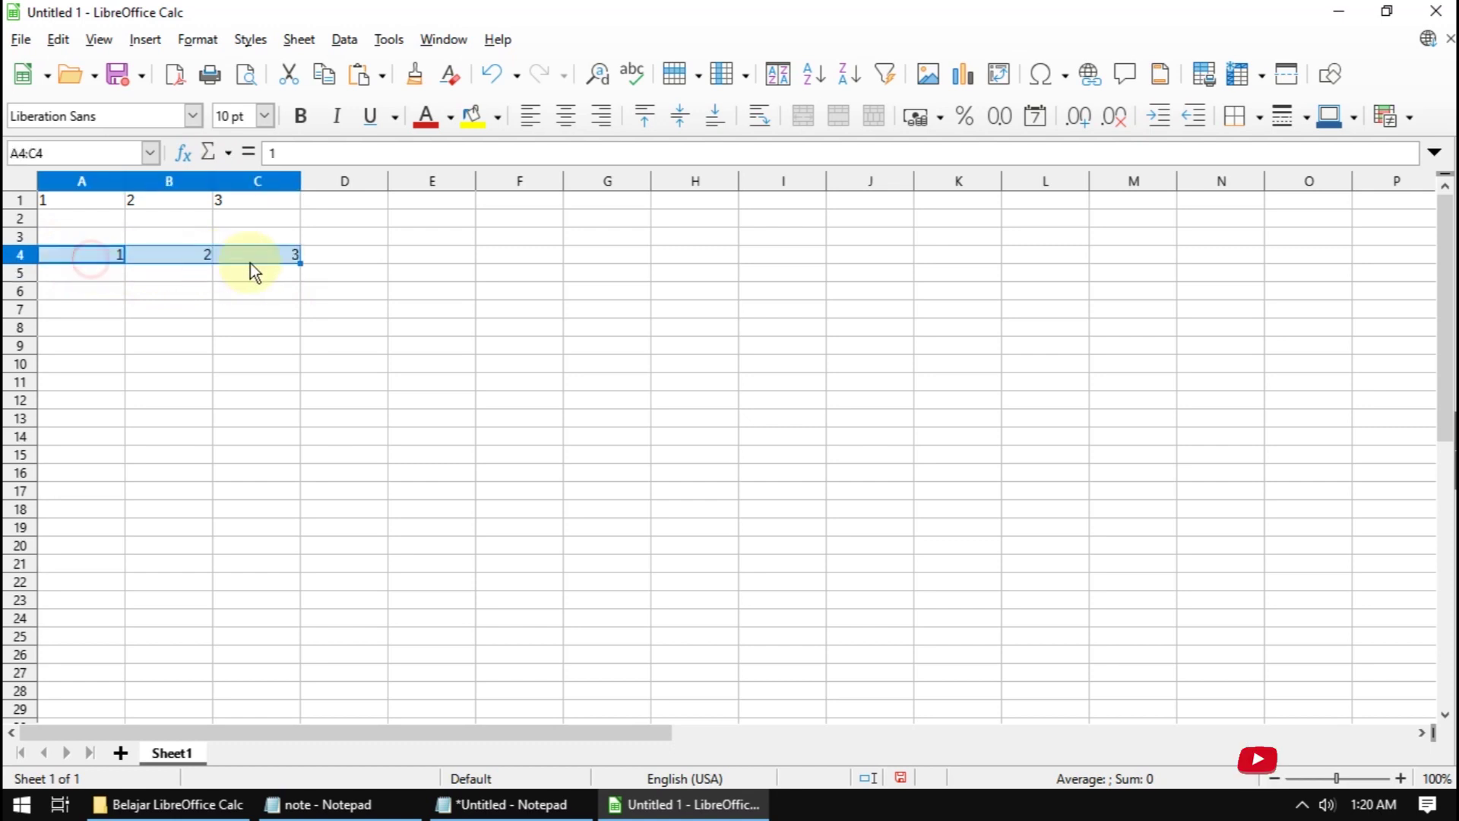
click(61, 41)
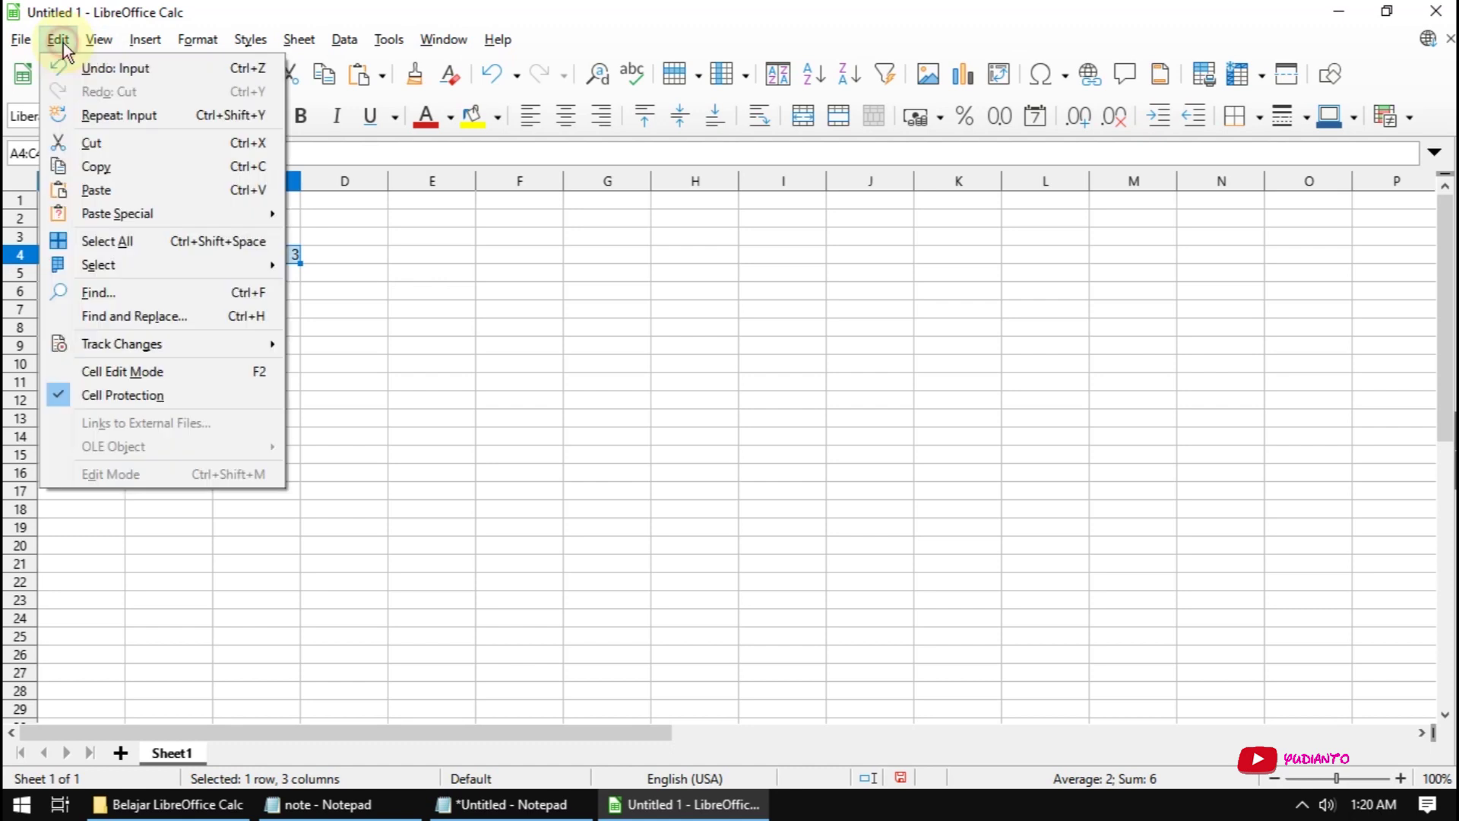
click(109, 167)
click(61, 41)
click(414, 403)
click(90, 310)
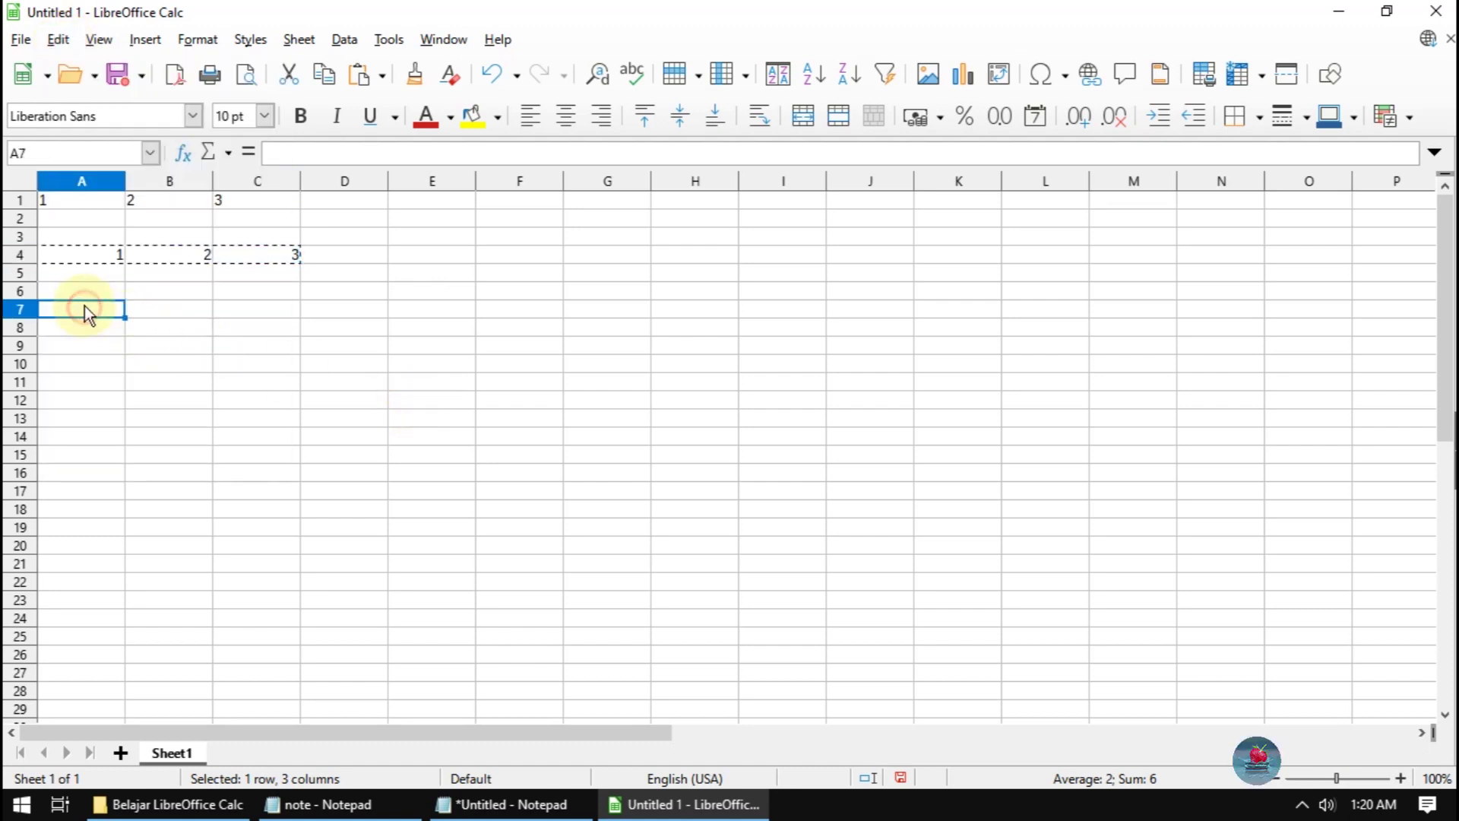
click(58, 40)
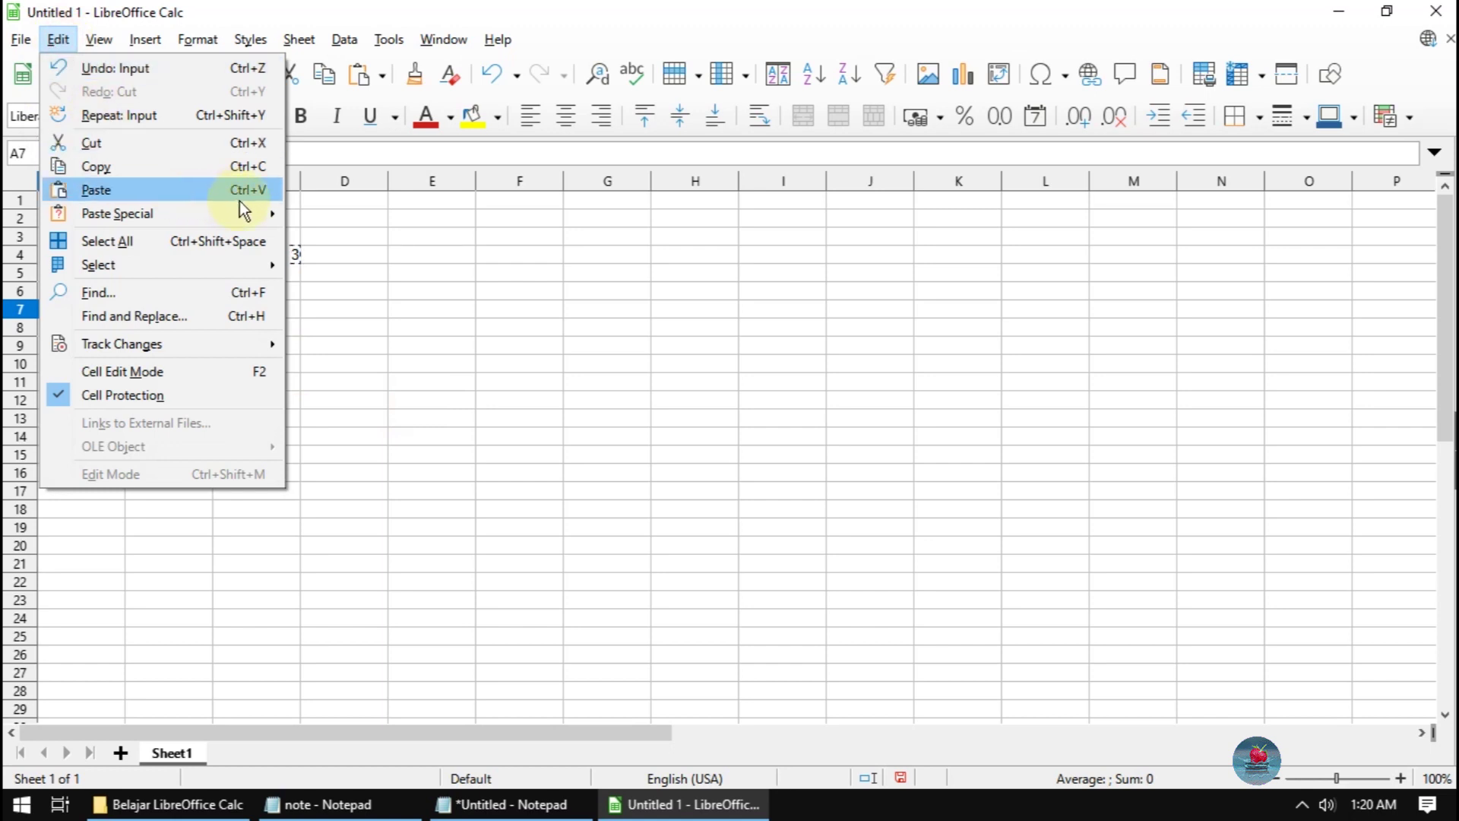
mouse_move(117, 212)
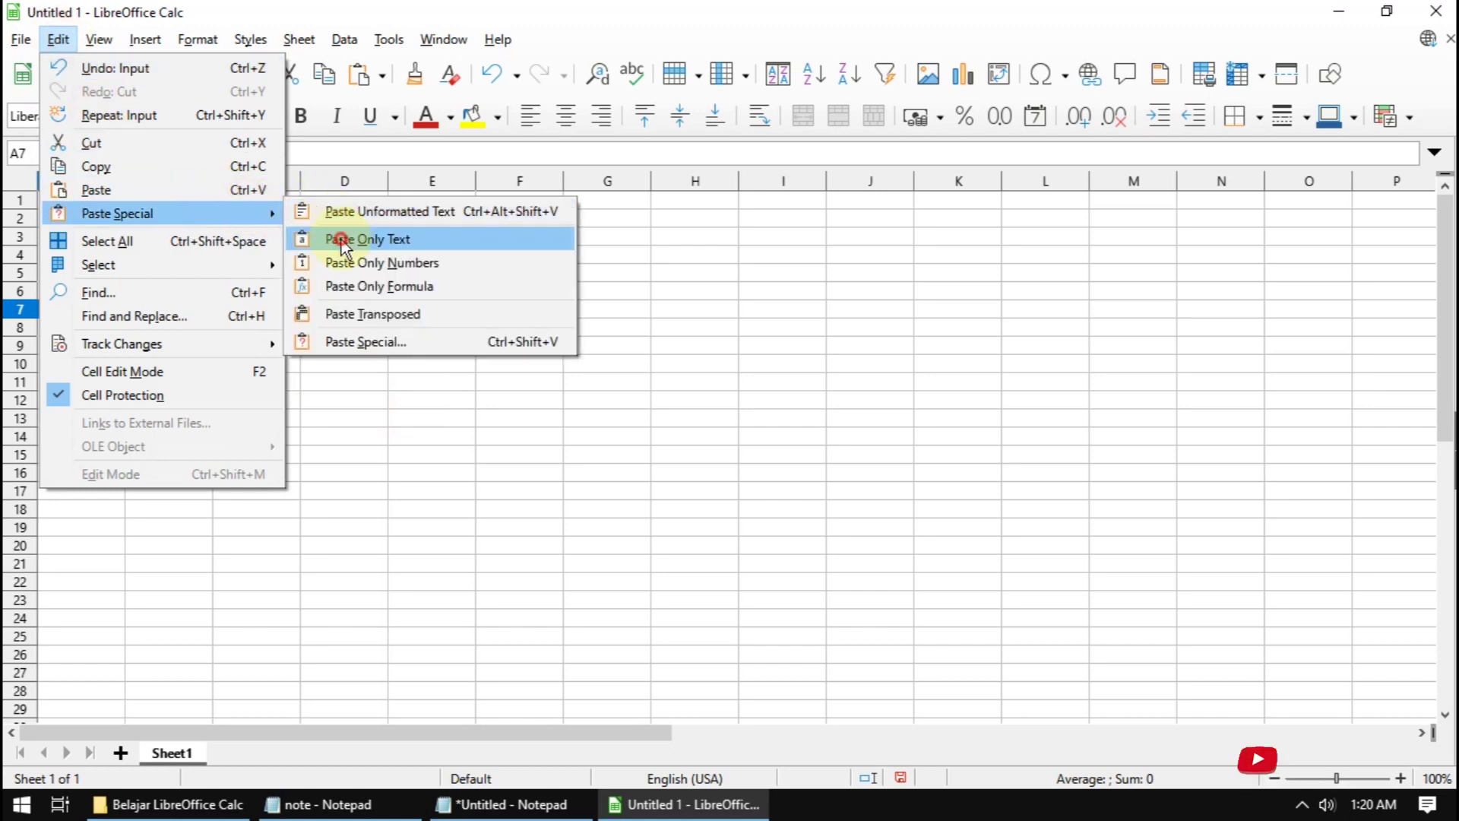
click(341, 241)
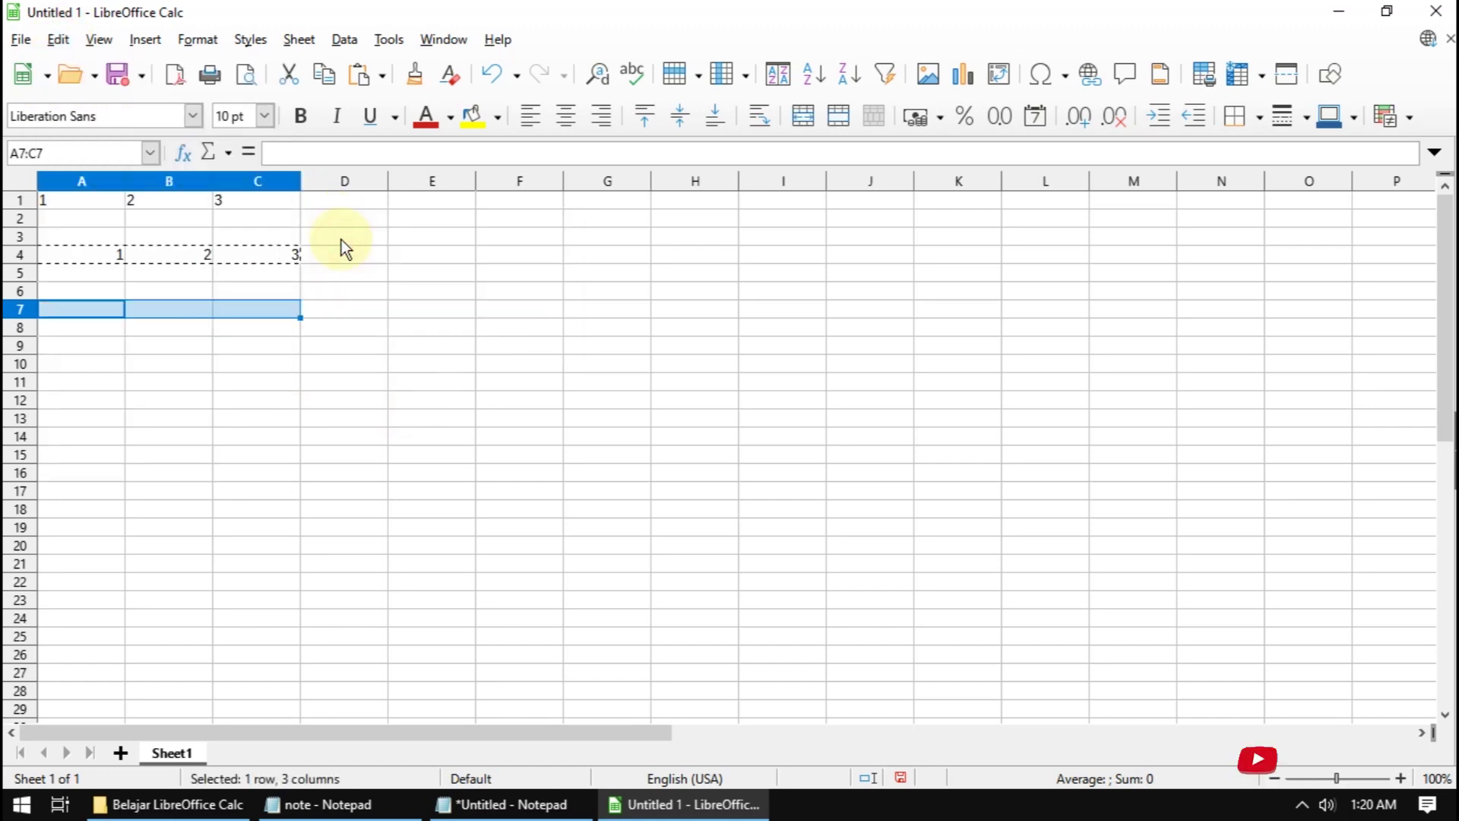
click(346, 325)
Step: Enter the letters a, b and c into A7, B7 and C7
click(119, 318)
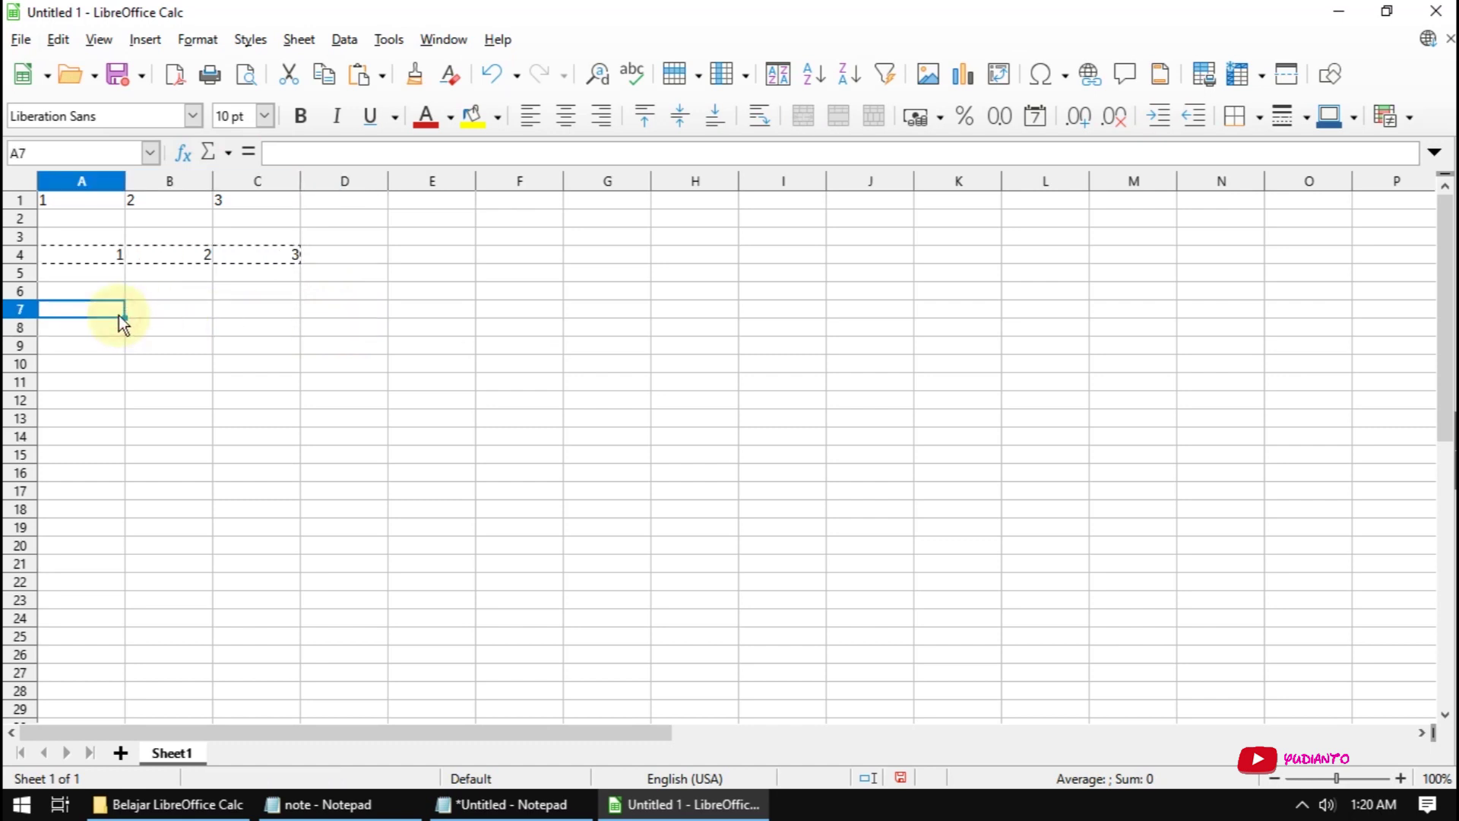
text(a)
click(176, 310)
text(b)
click(228, 310)
text(c)
click(363, 311)
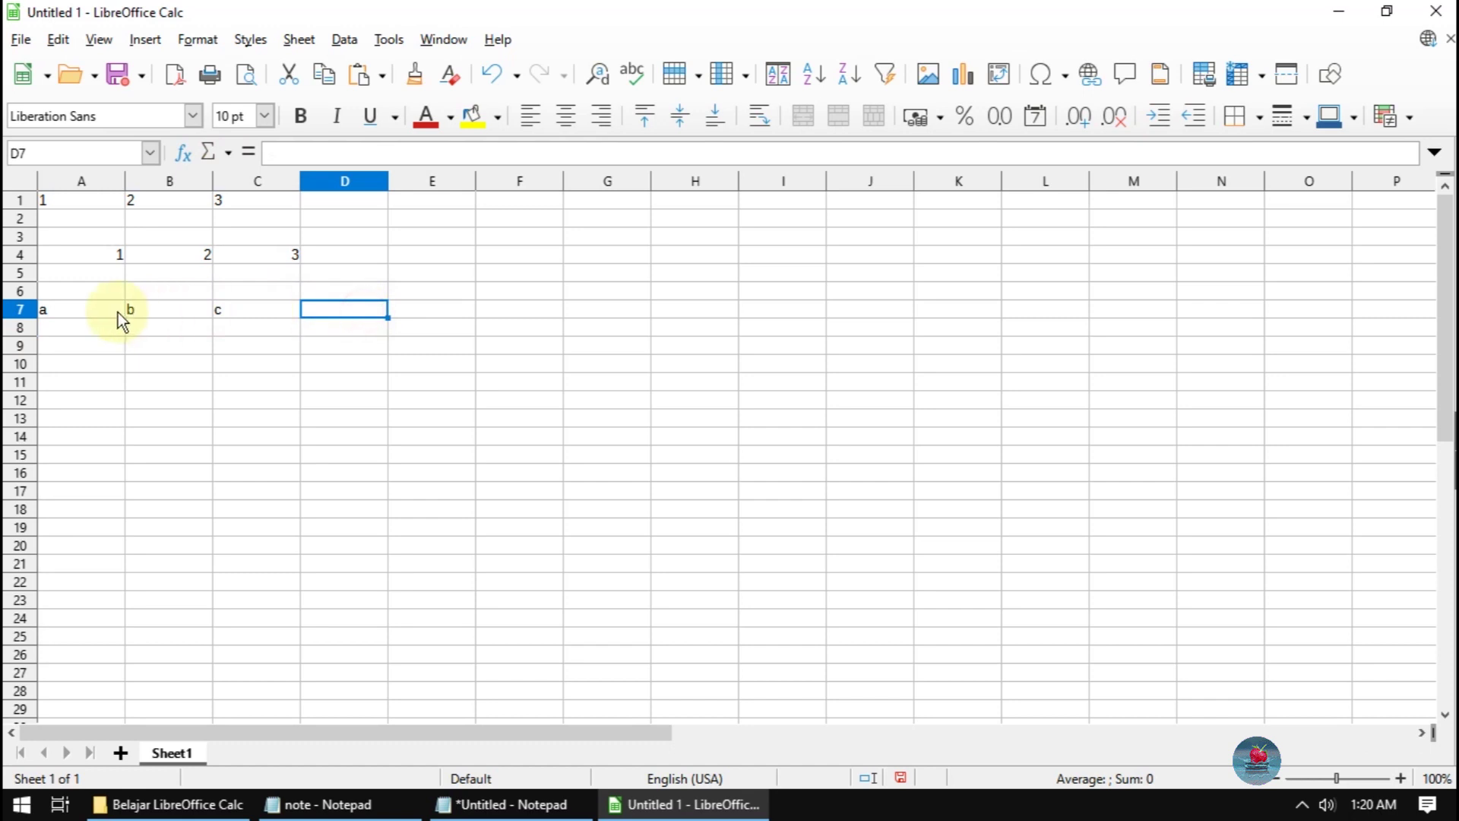
Step: Copy a, b, c from A7:C7 and paste them as text only starting at A9
drag(117, 312, 239, 310)
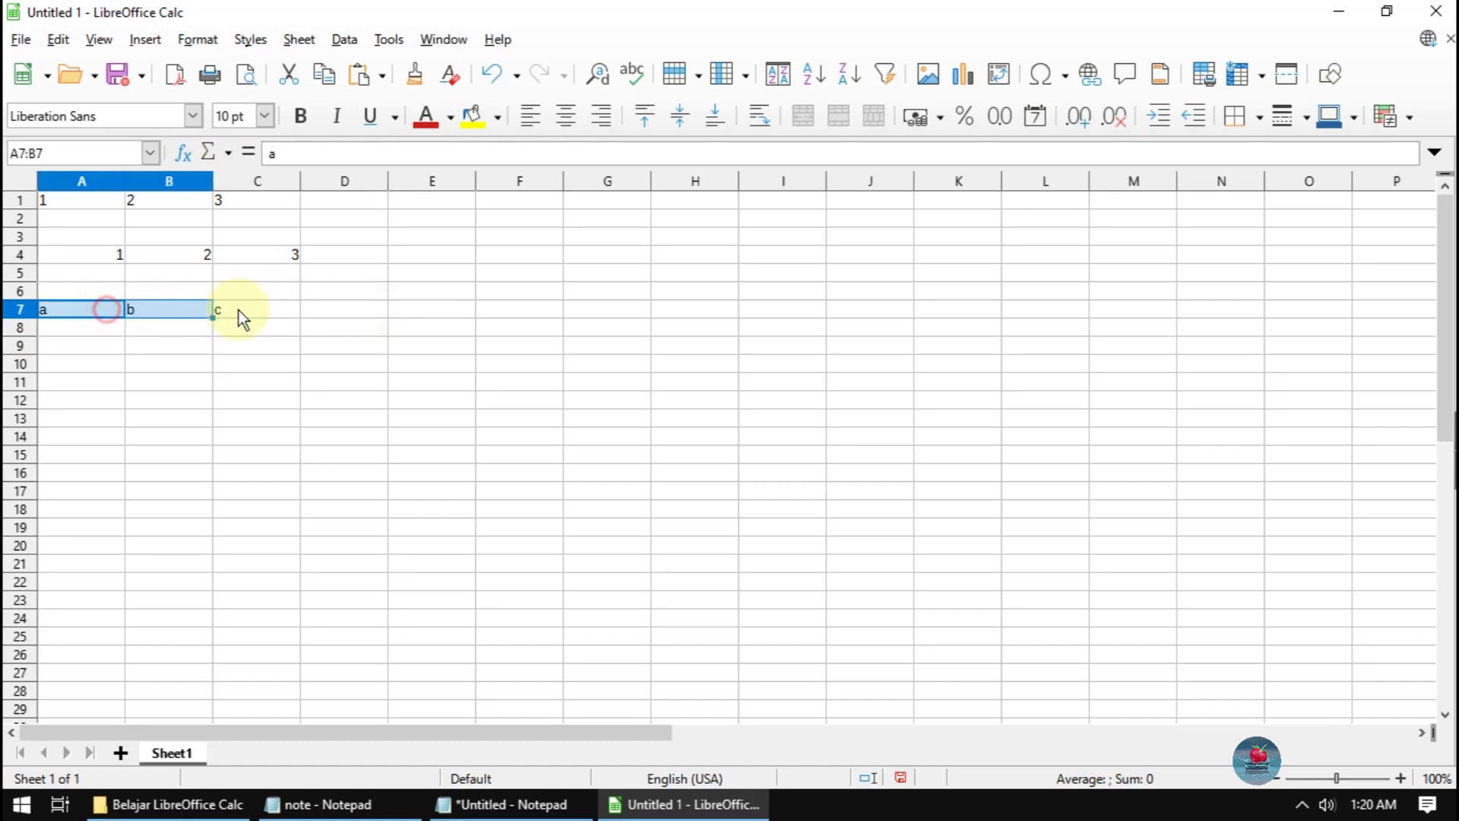
click(72, 40)
click(101, 159)
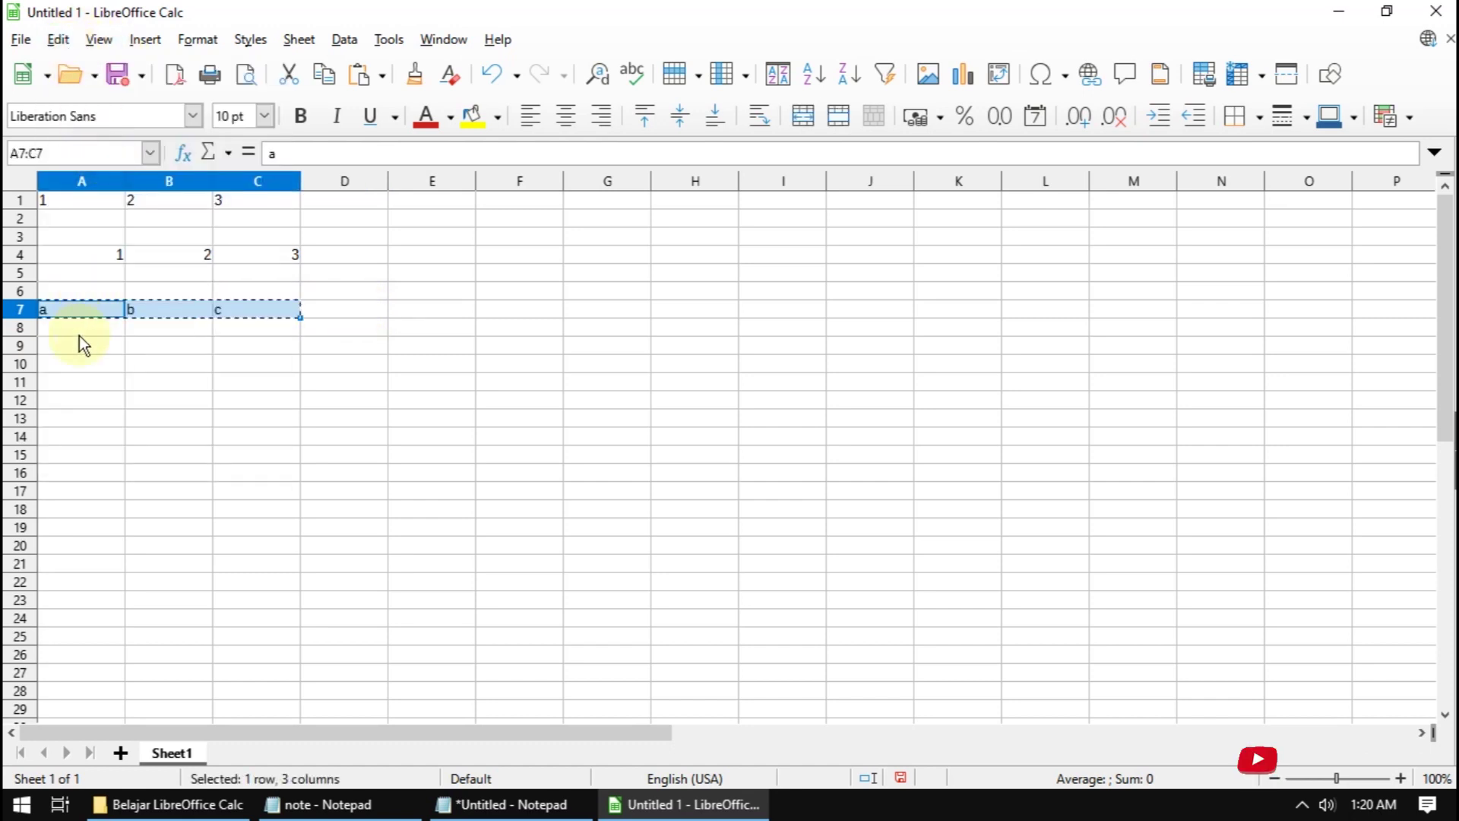
click(76, 349)
click(63, 42)
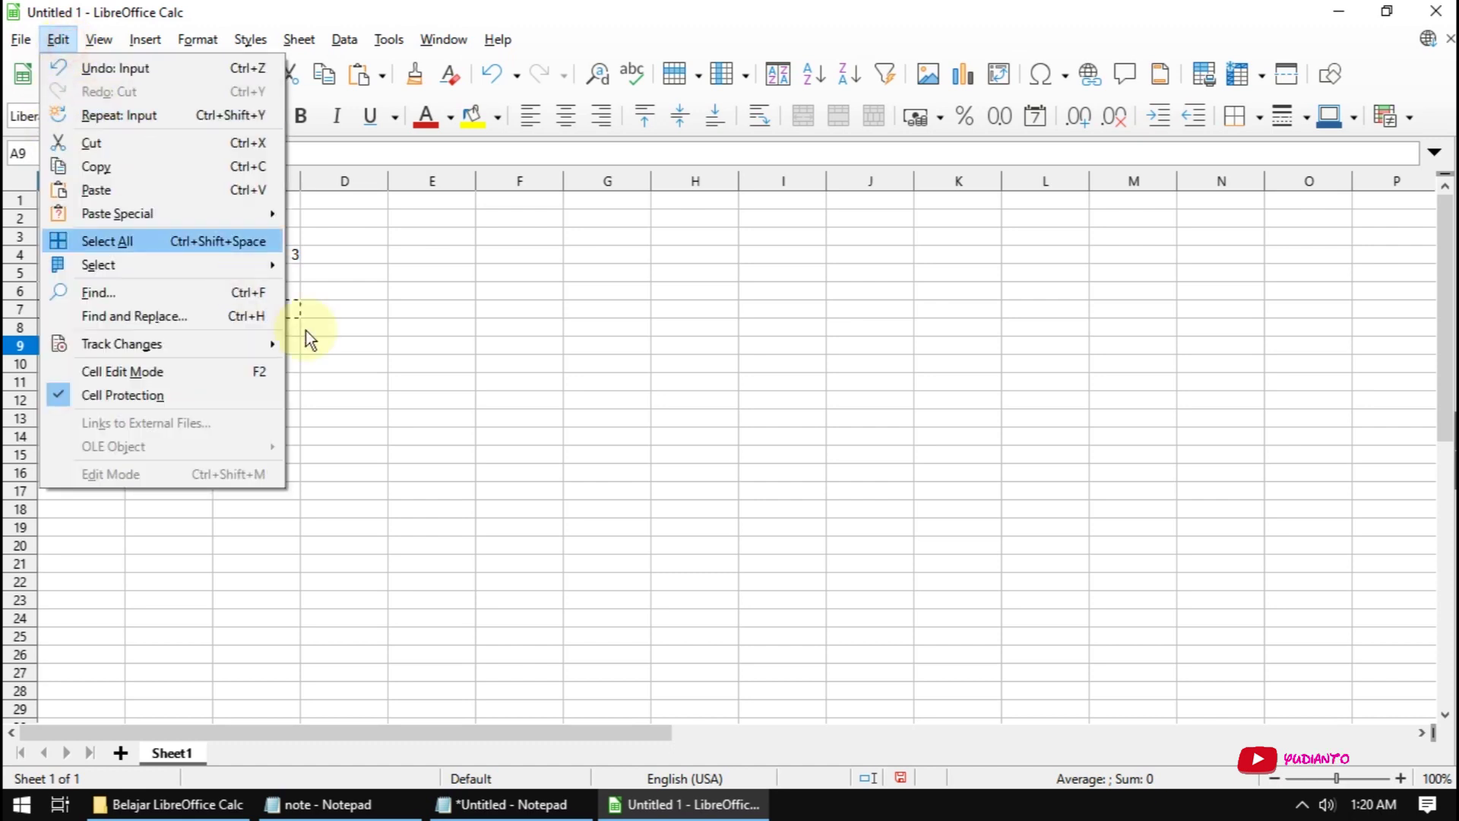
mouse_move(117, 213)
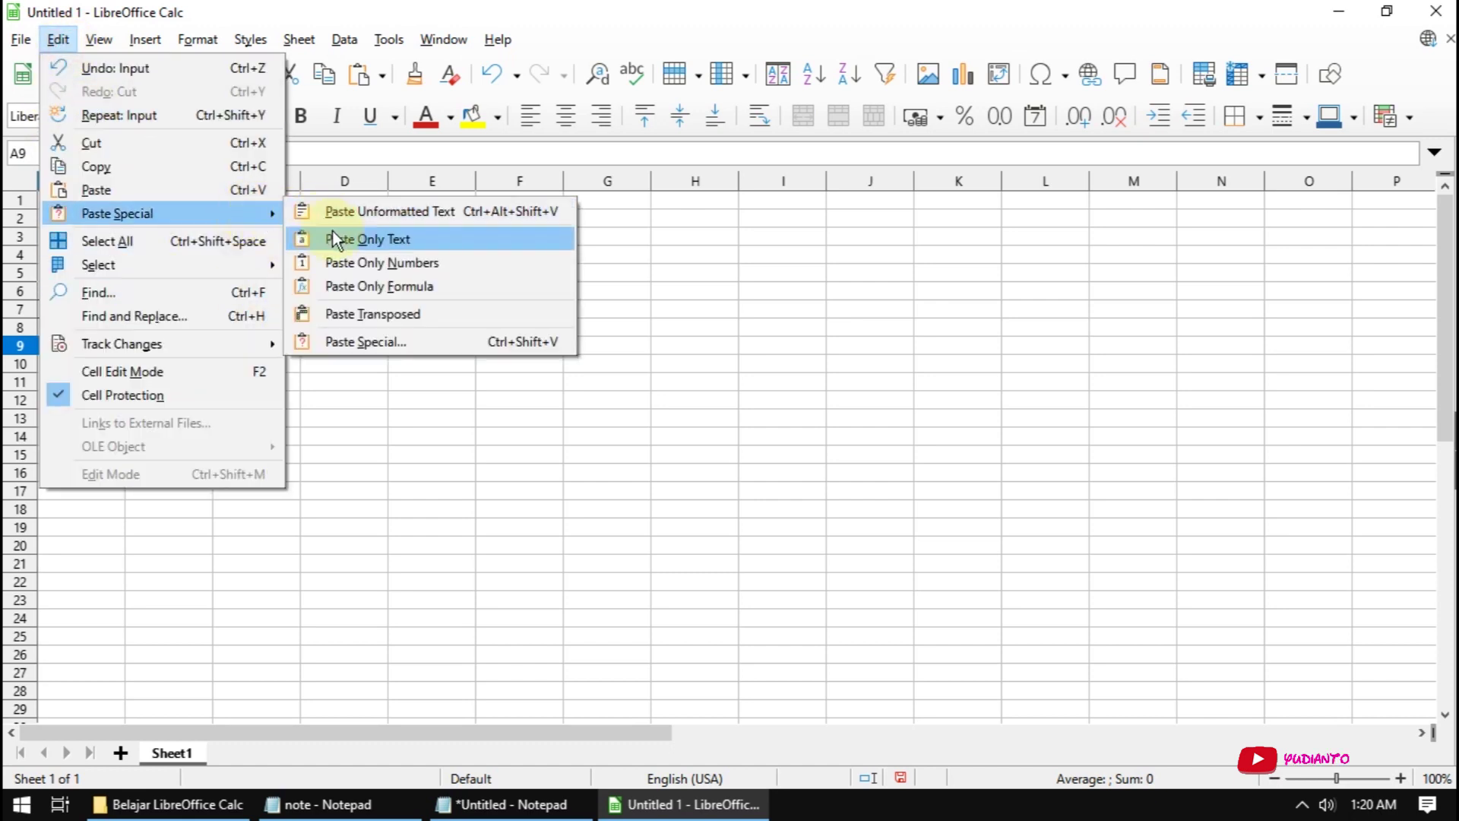
click(333, 231)
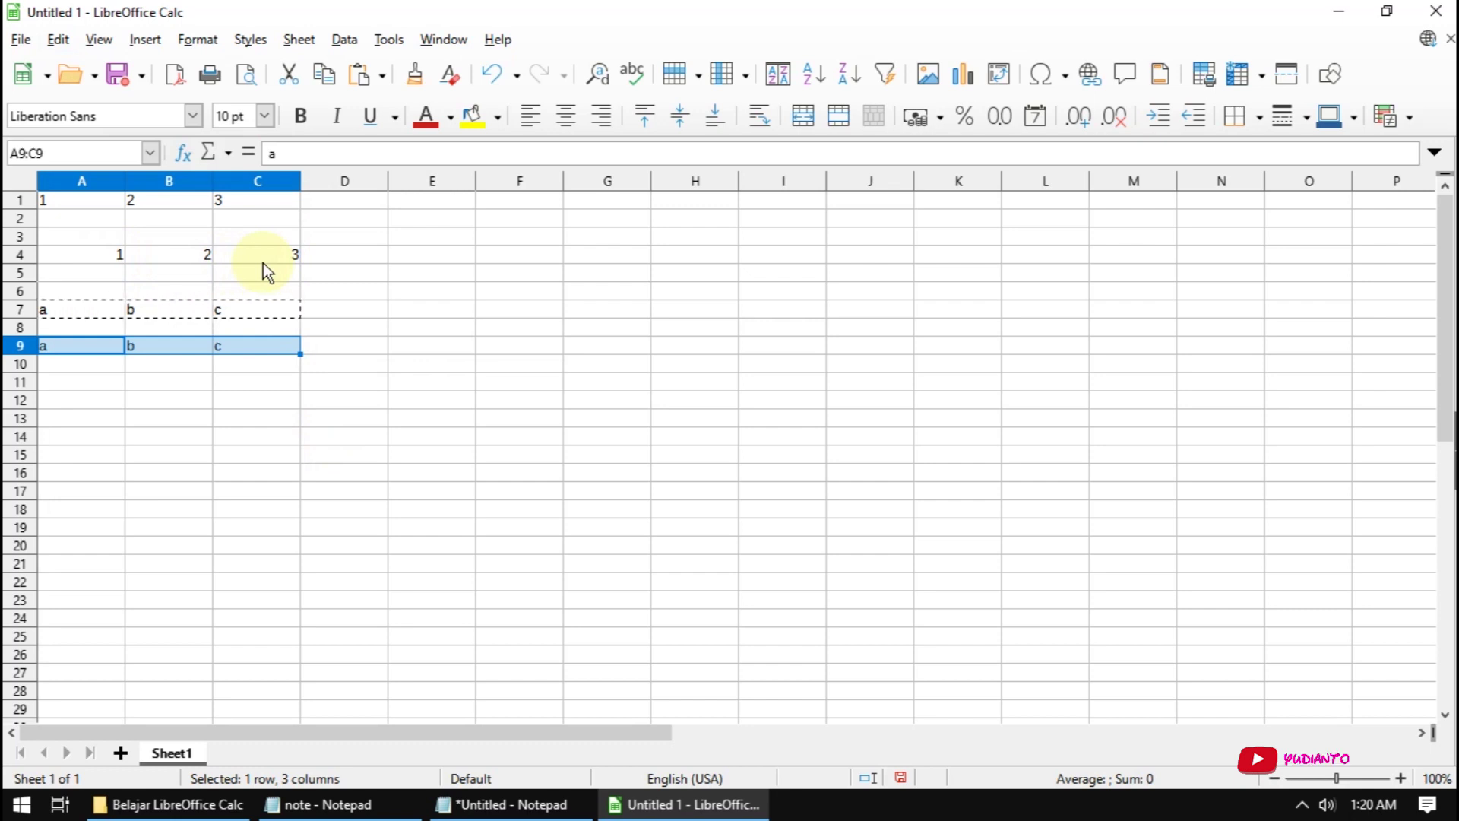
click(98, 383)
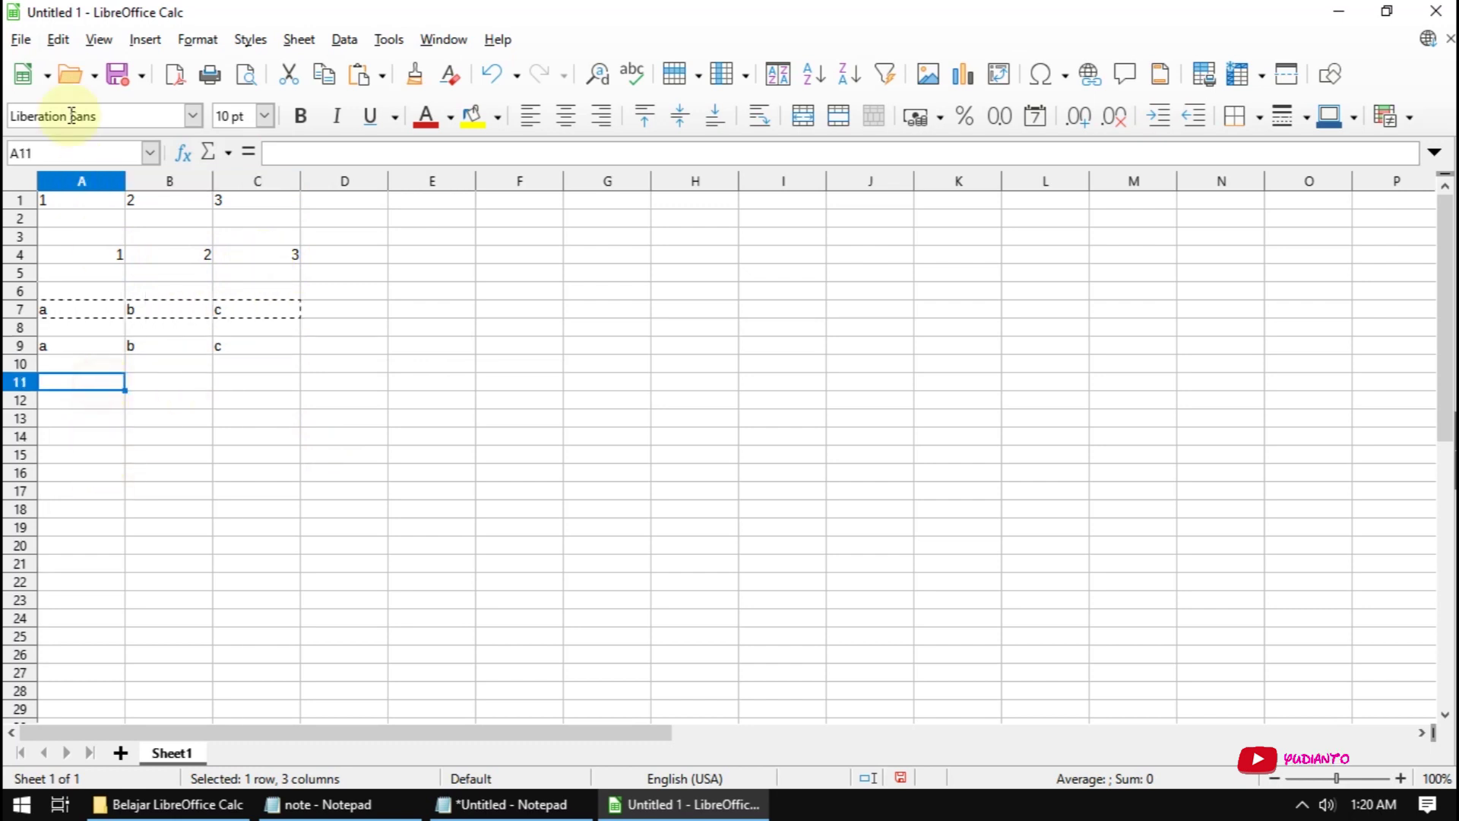
Step: Copy 1, 2, 3 from A1:C1 and paste only the numbers into A11:C11
click(58, 40)
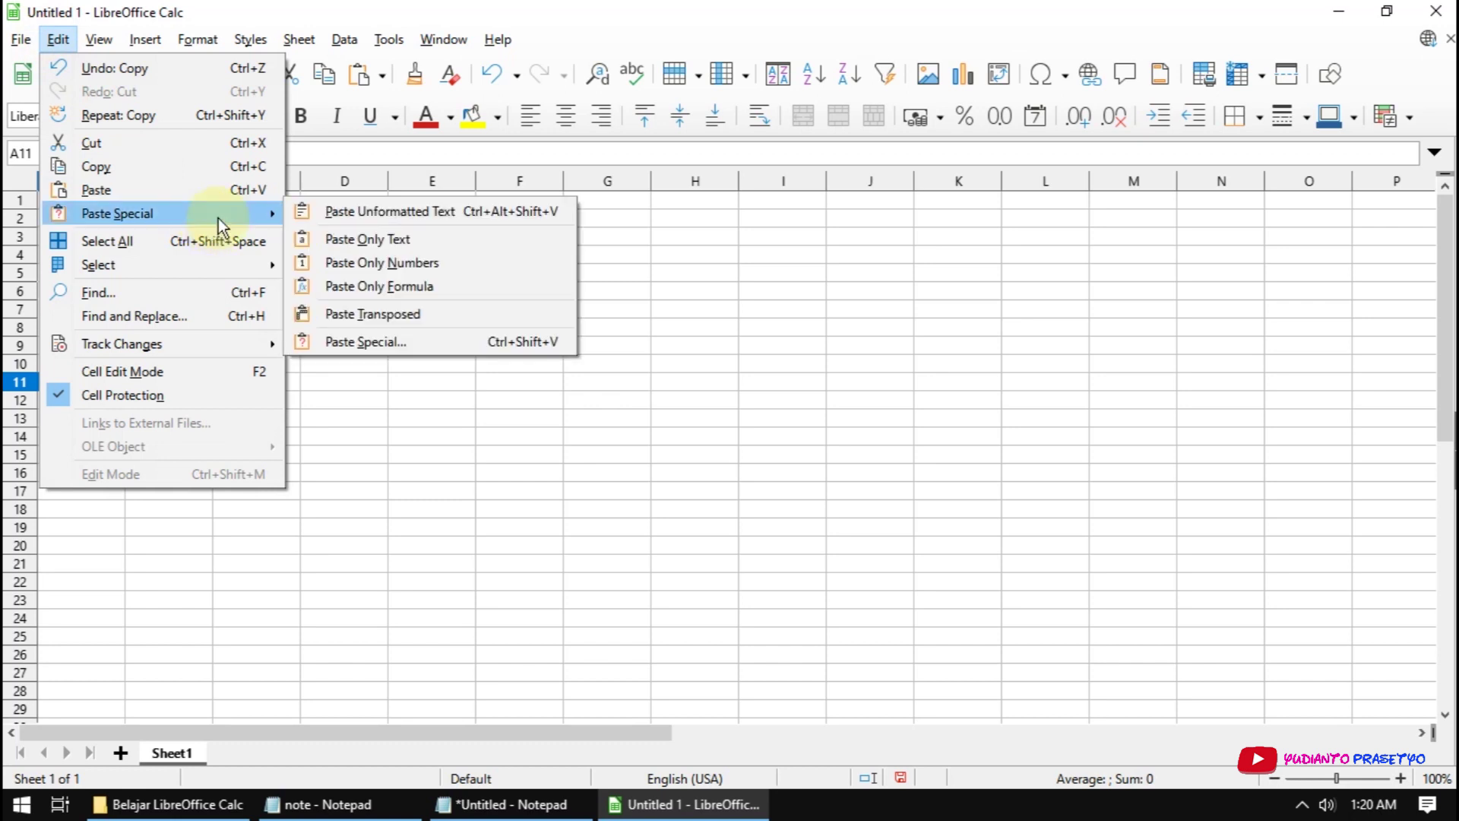
click(479, 9)
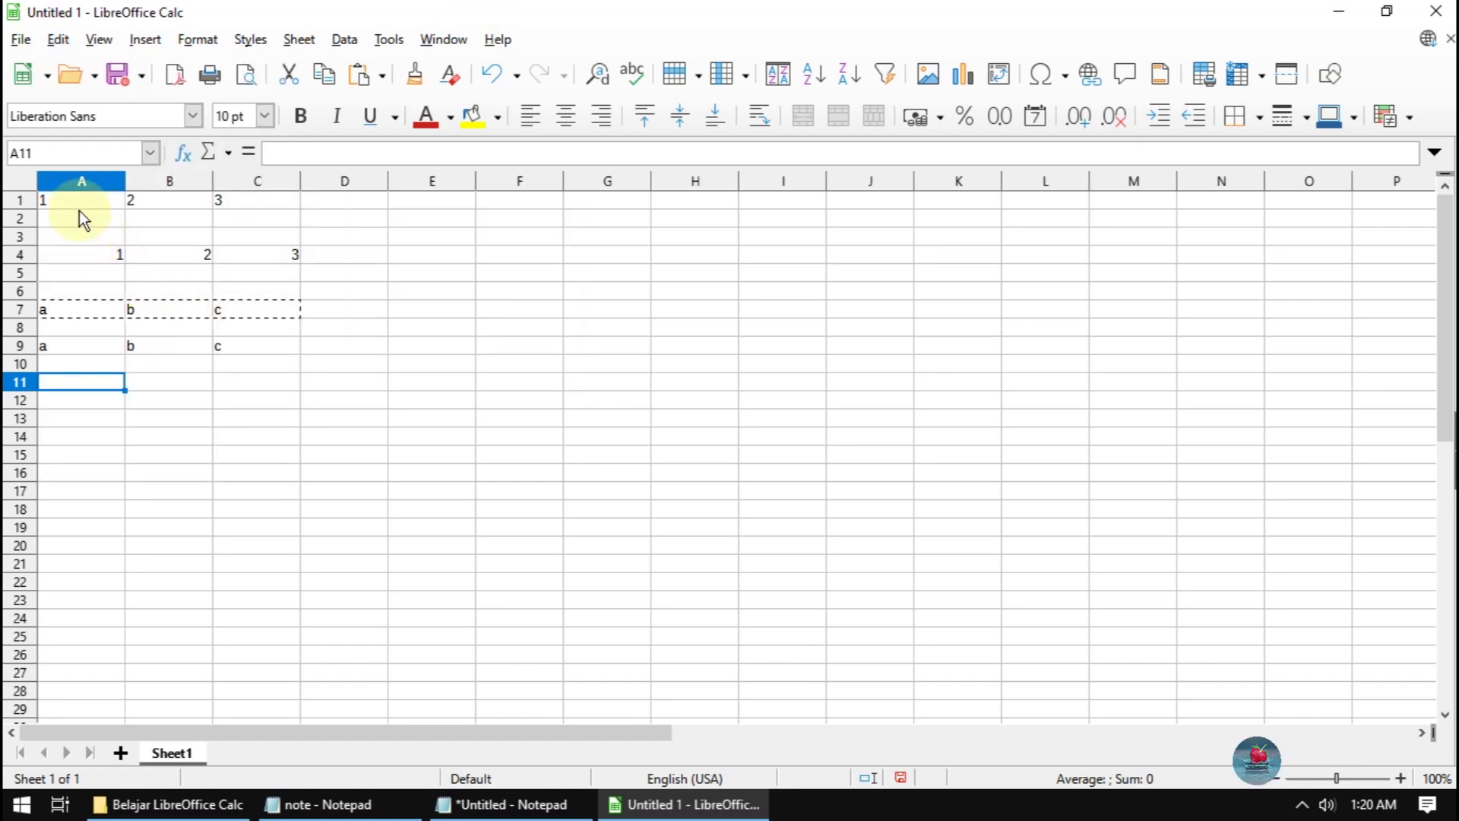
drag(93, 258, 266, 263)
drag(75, 194, 231, 205)
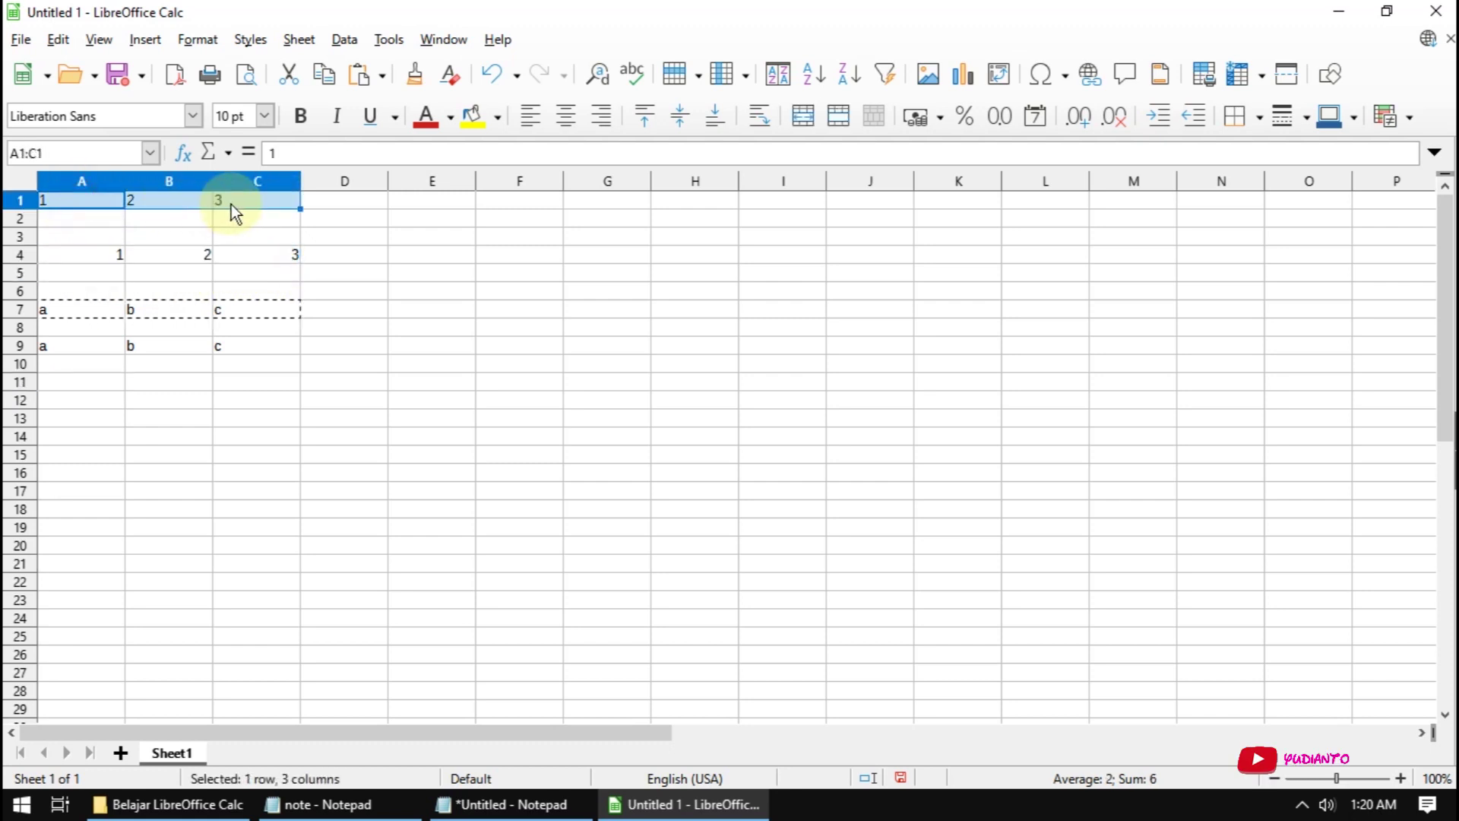
right_click(231, 204)
click(263, 238)
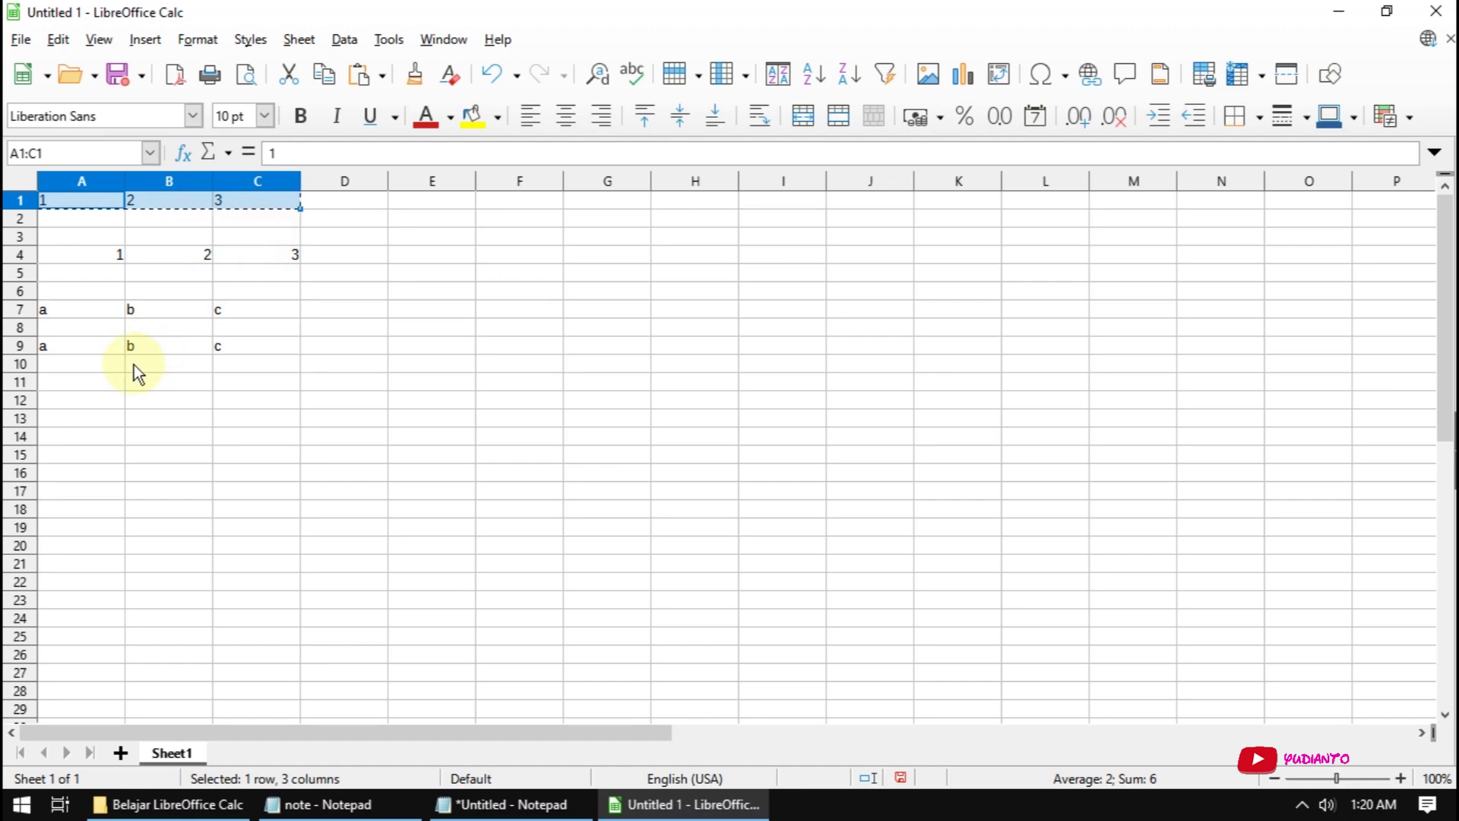
click(104, 380)
click(58, 39)
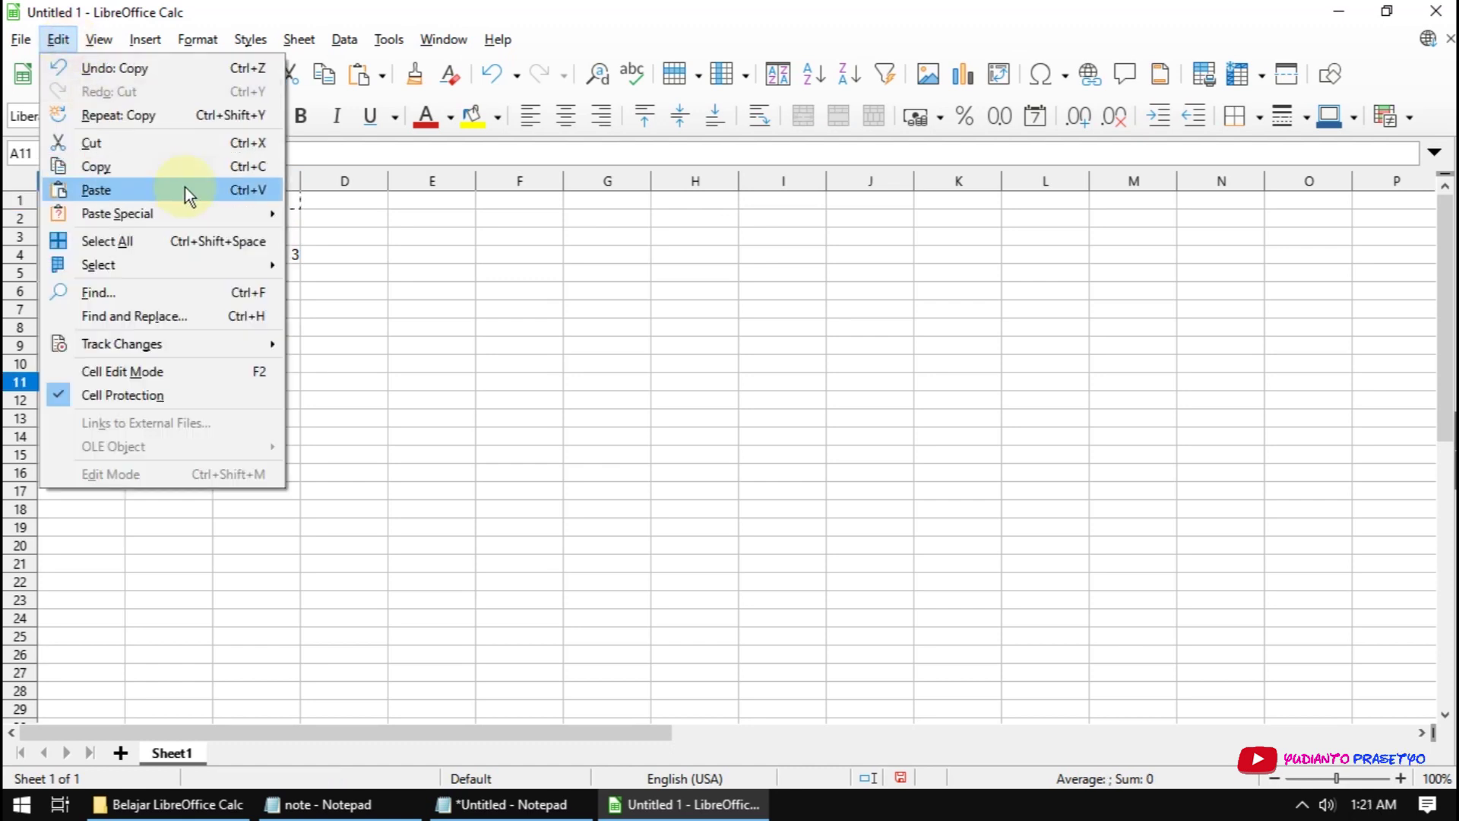
click(377, 261)
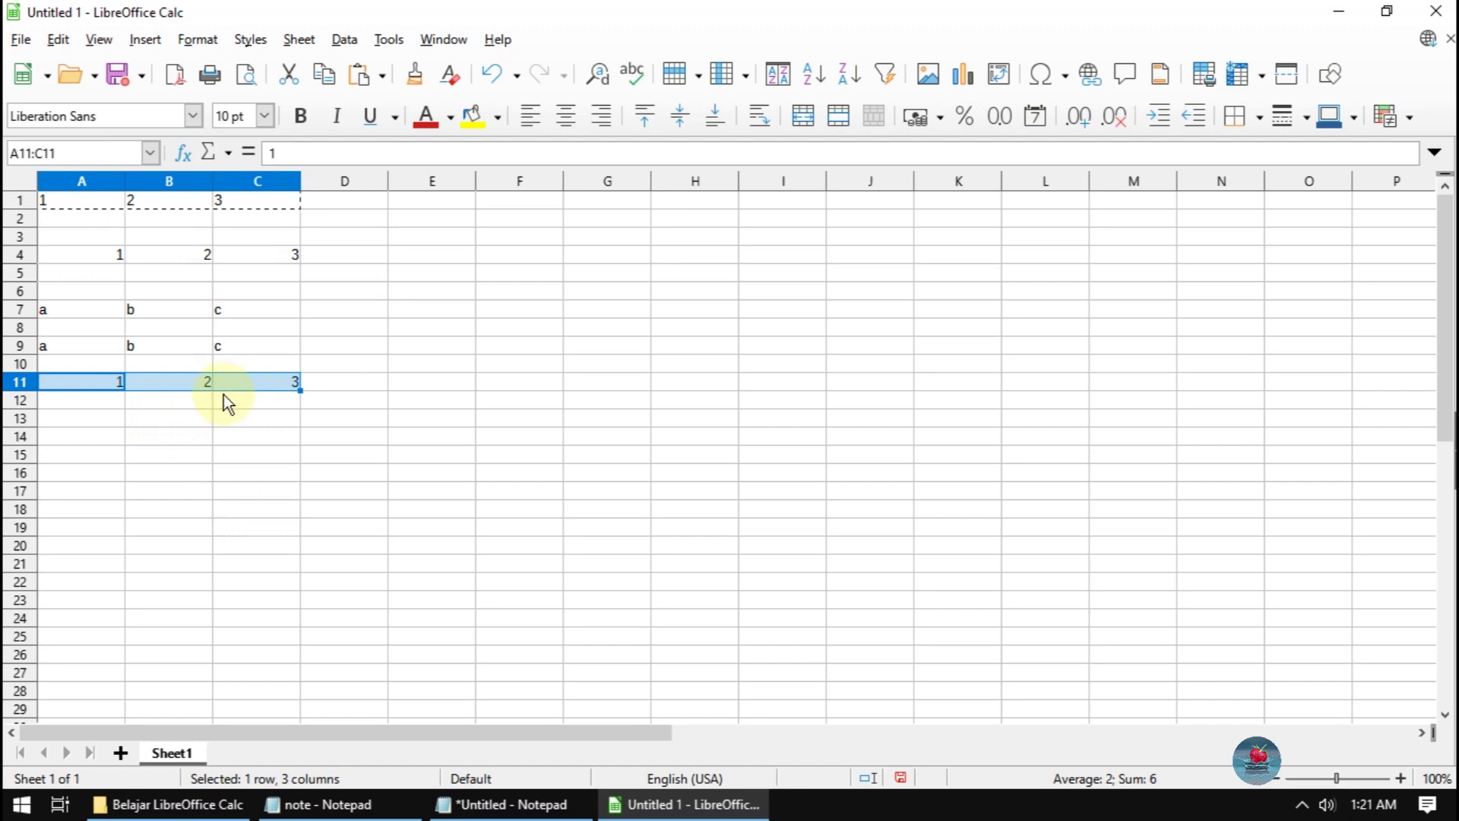
Step: Copy A1:C1 again and paste only the numbers into A13:C13 via right-click
click(109, 417)
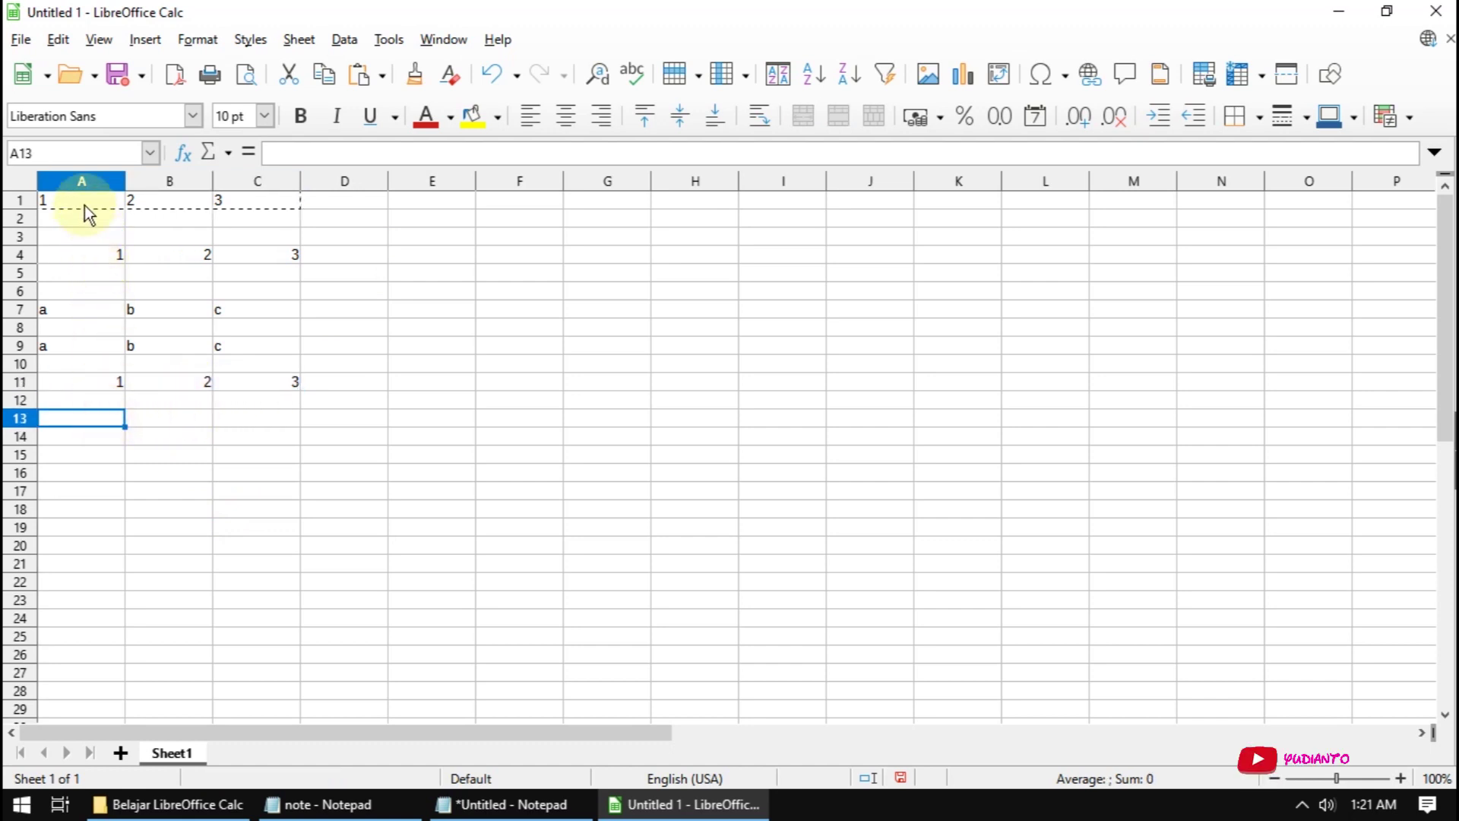
drag(106, 383, 248, 385)
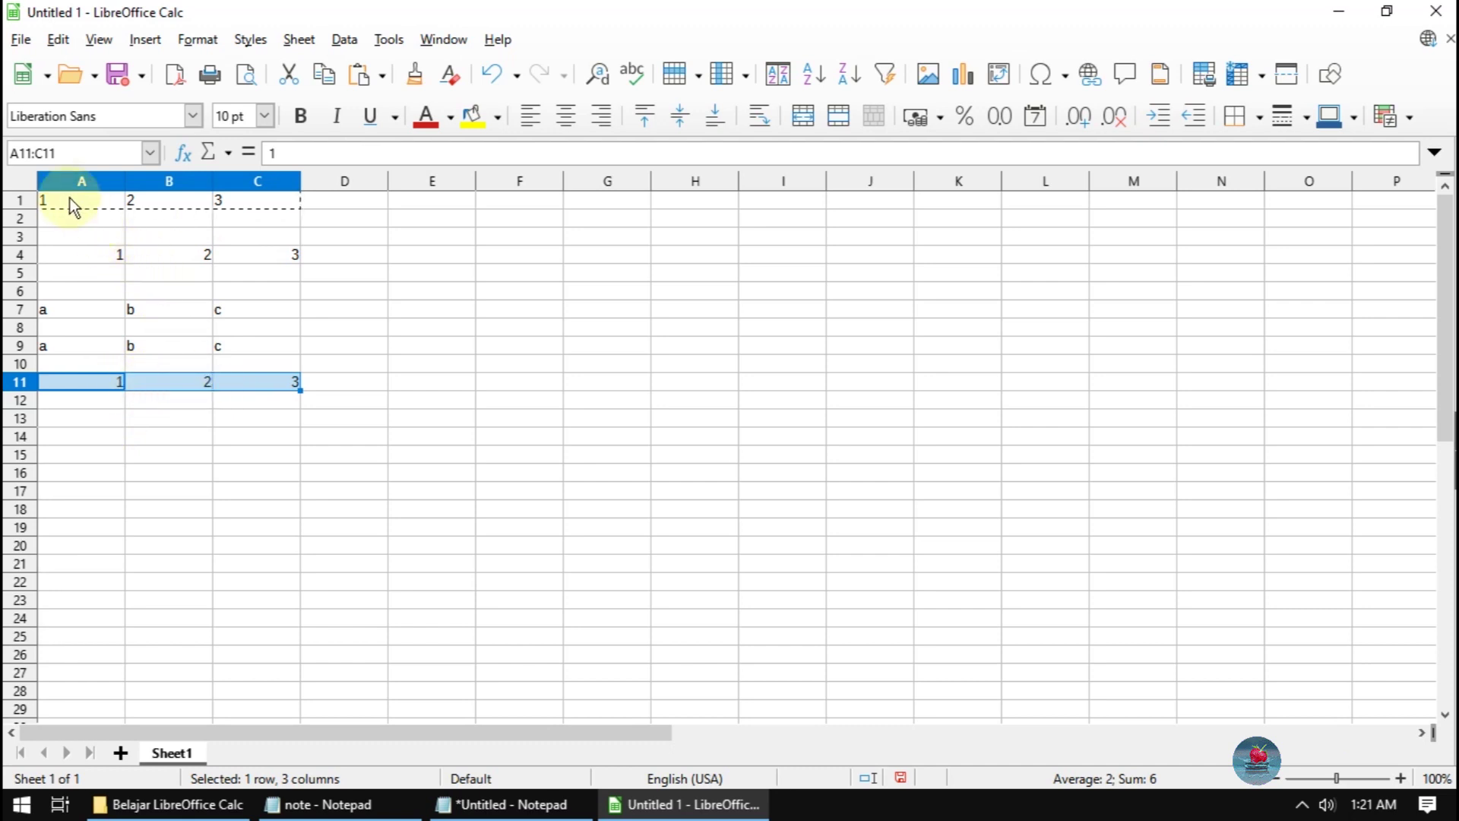
drag(49, 204, 228, 203)
right_click(228, 203)
click(262, 241)
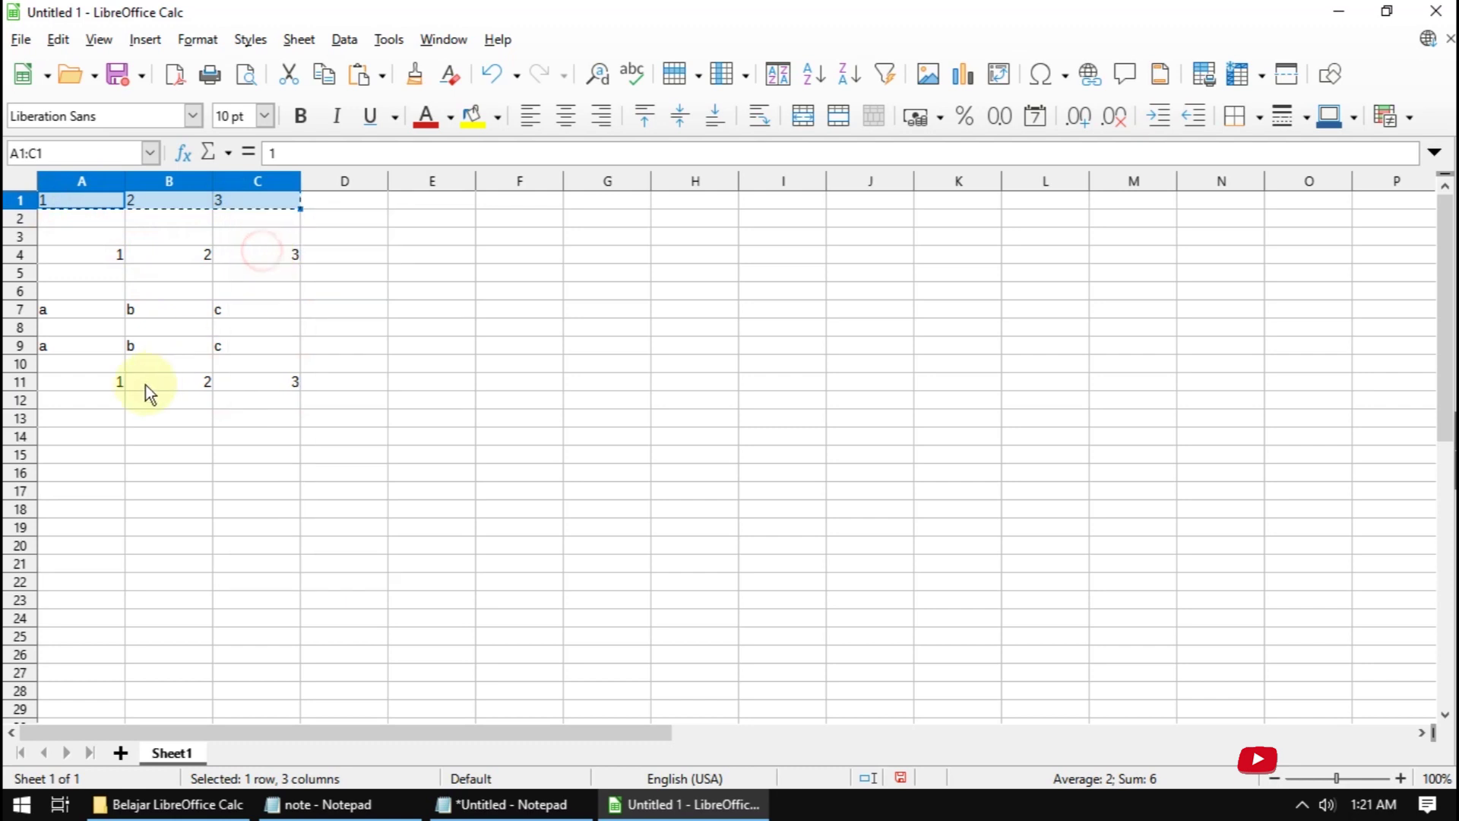
click(92, 416)
right_click(93, 417)
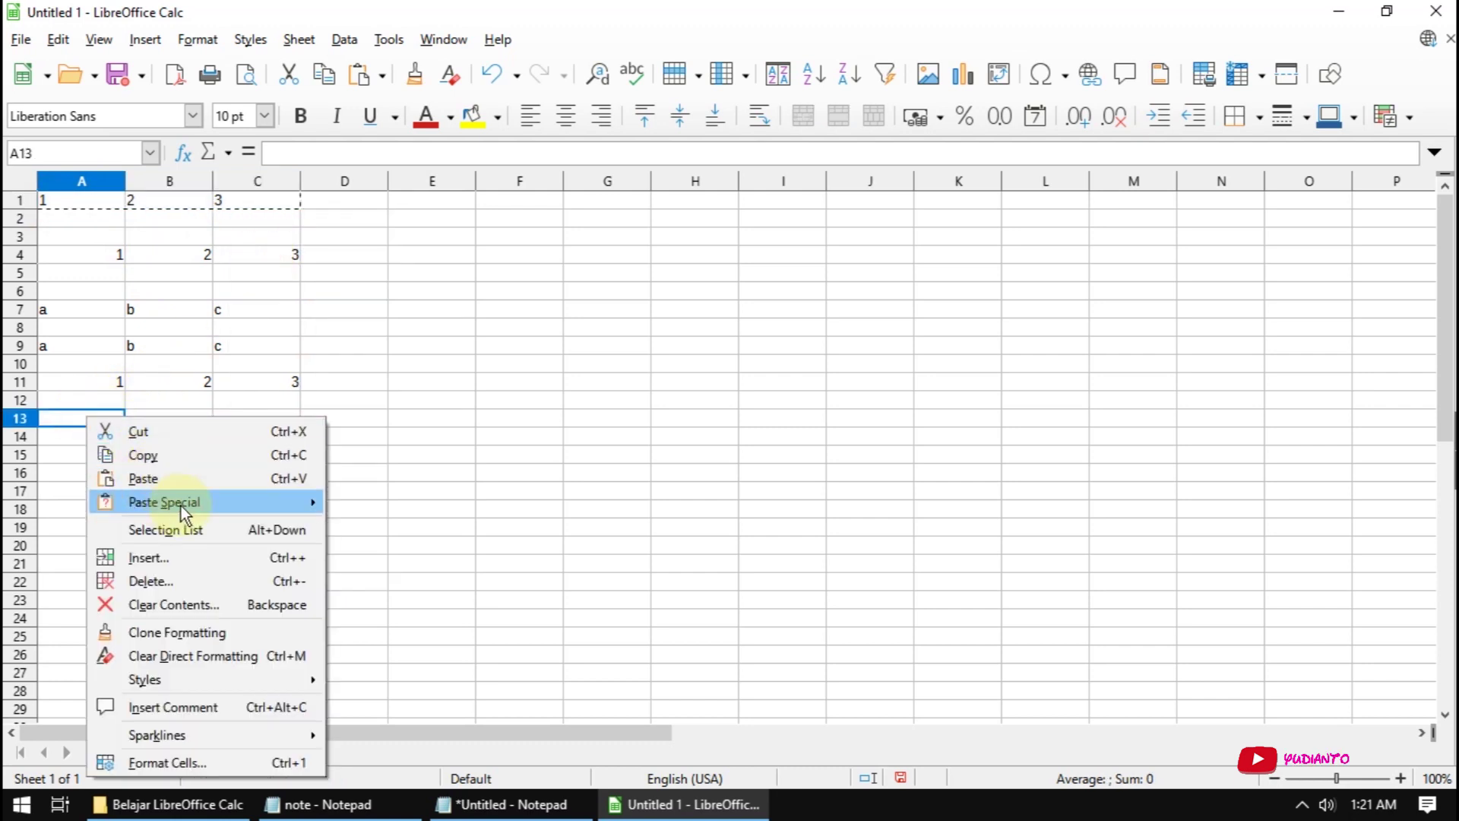
mouse_move(164, 502)
click(399, 551)
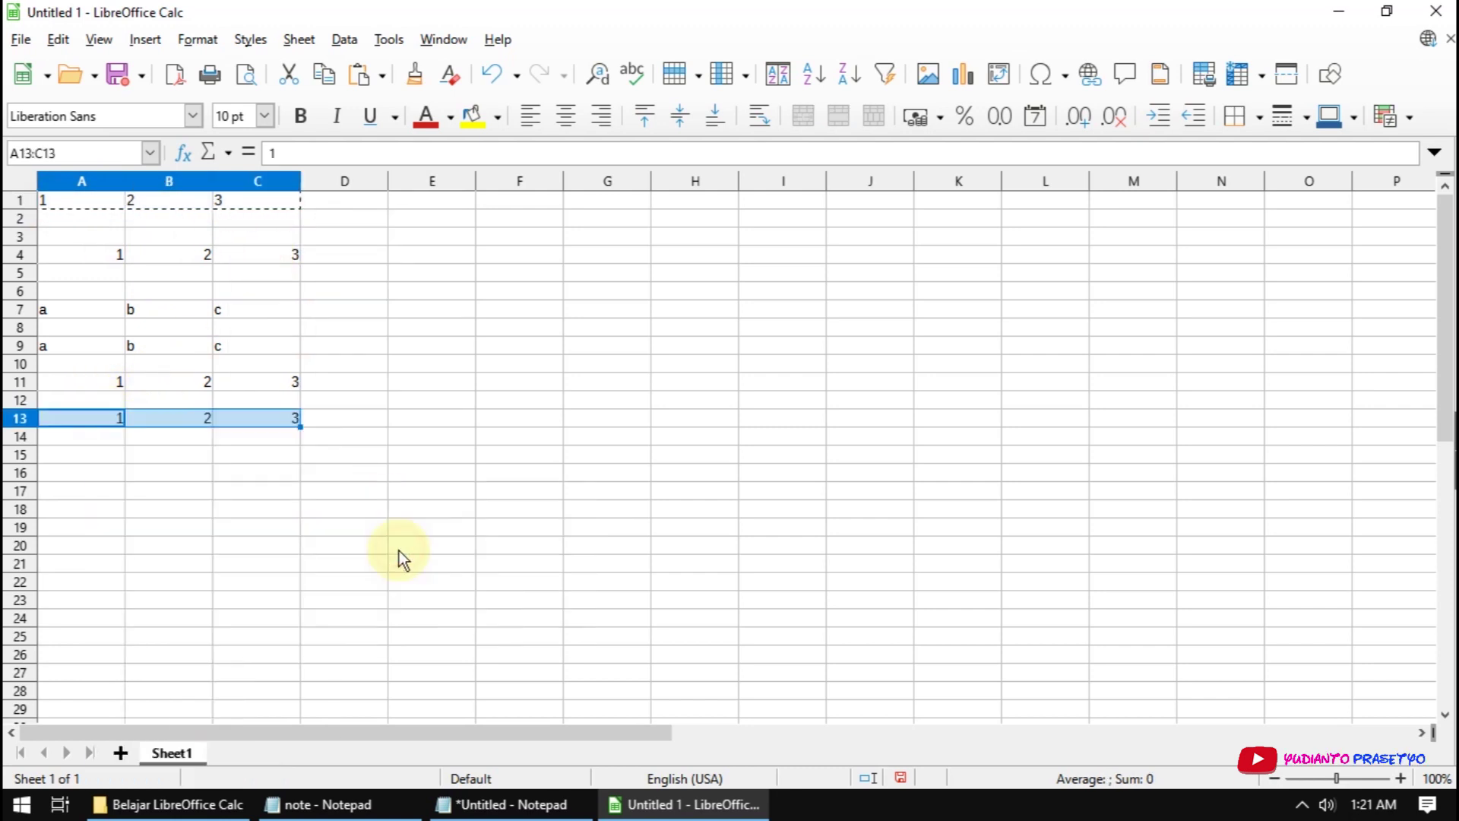
Step: Move to cell A15 and dismiss the Edit menu without pasting
click(270, 454)
click(117, 458)
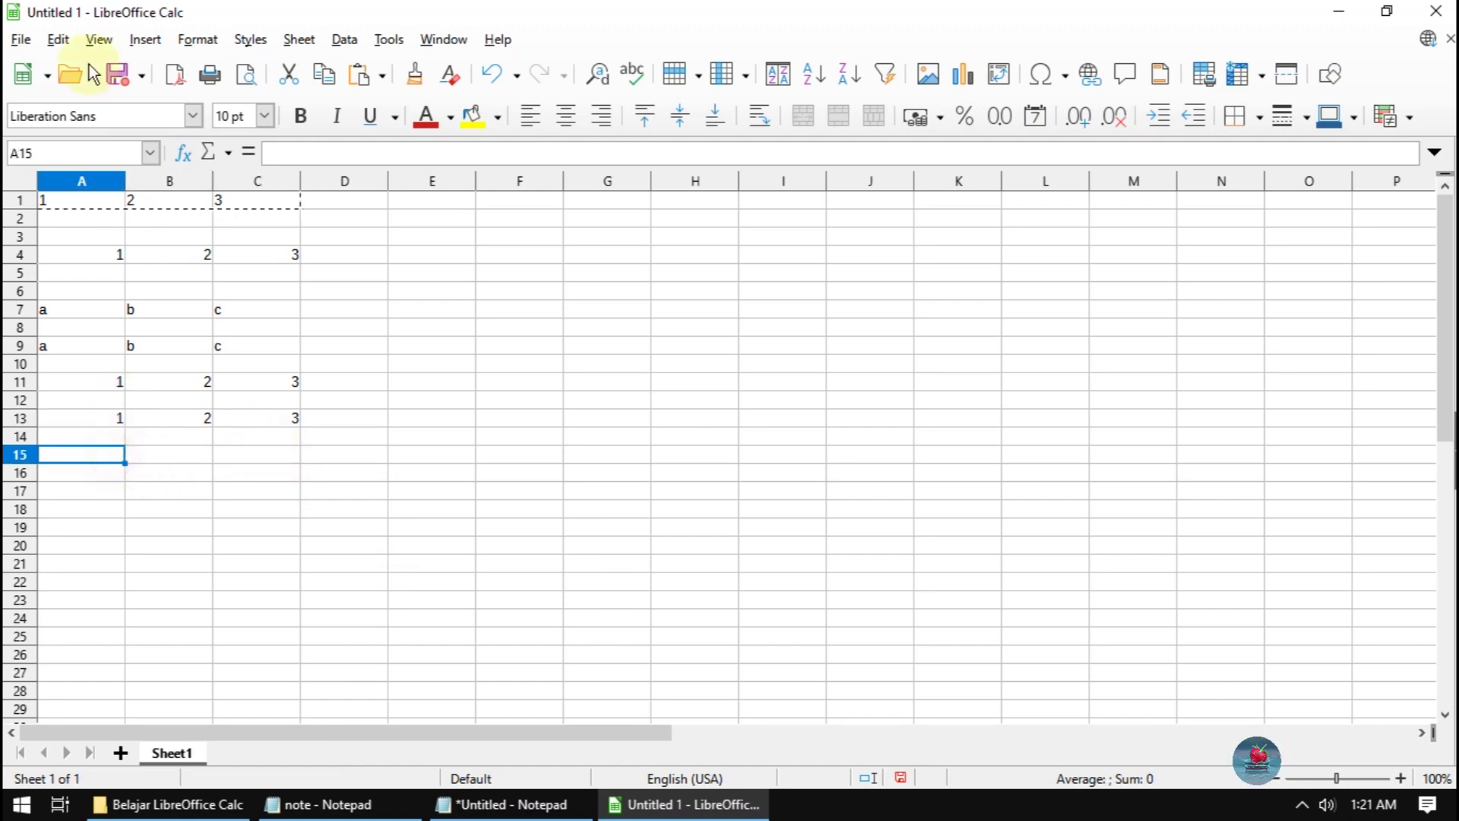
click(59, 40)
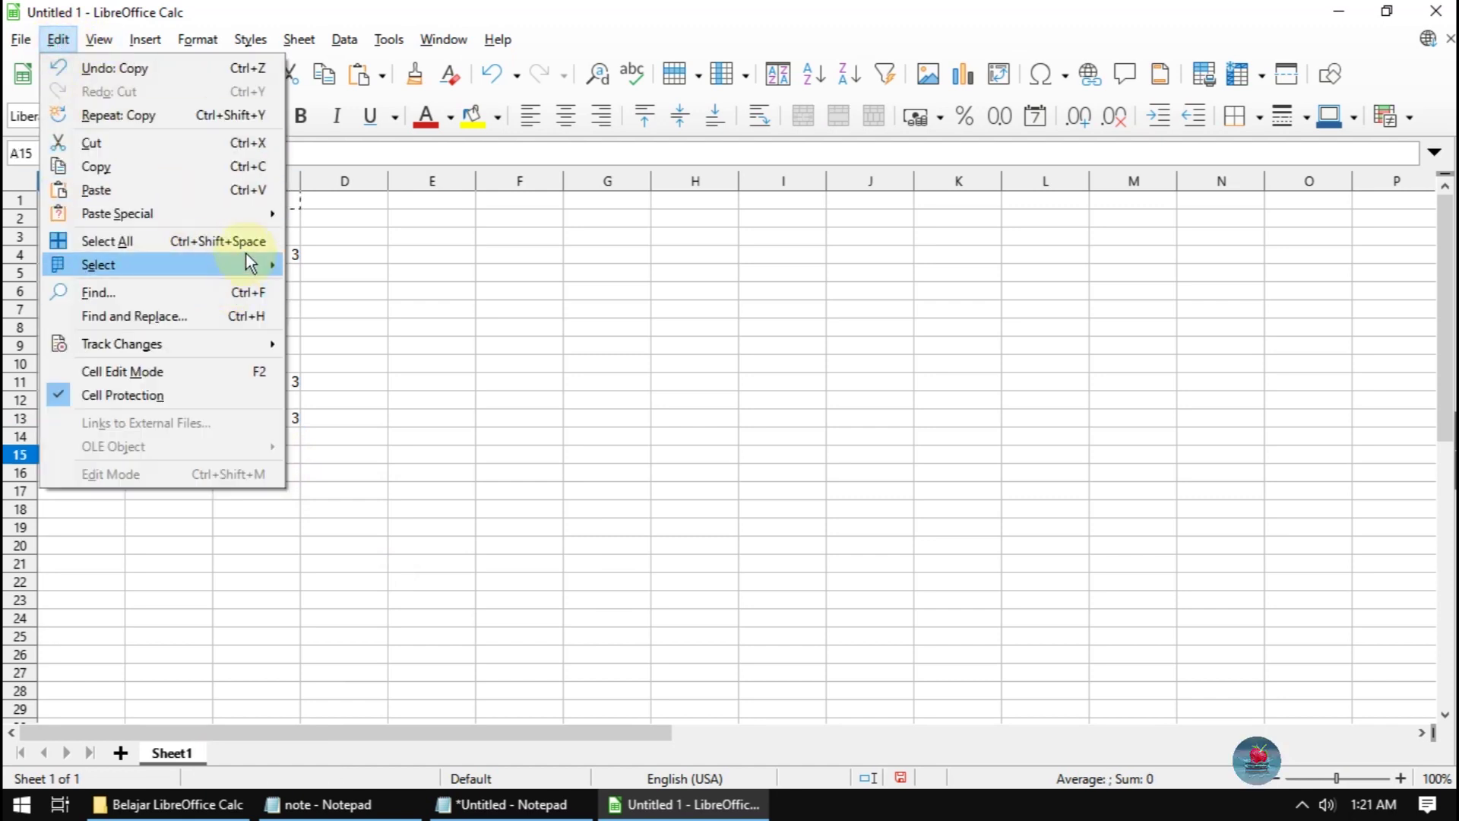
mouse_move(117, 212)
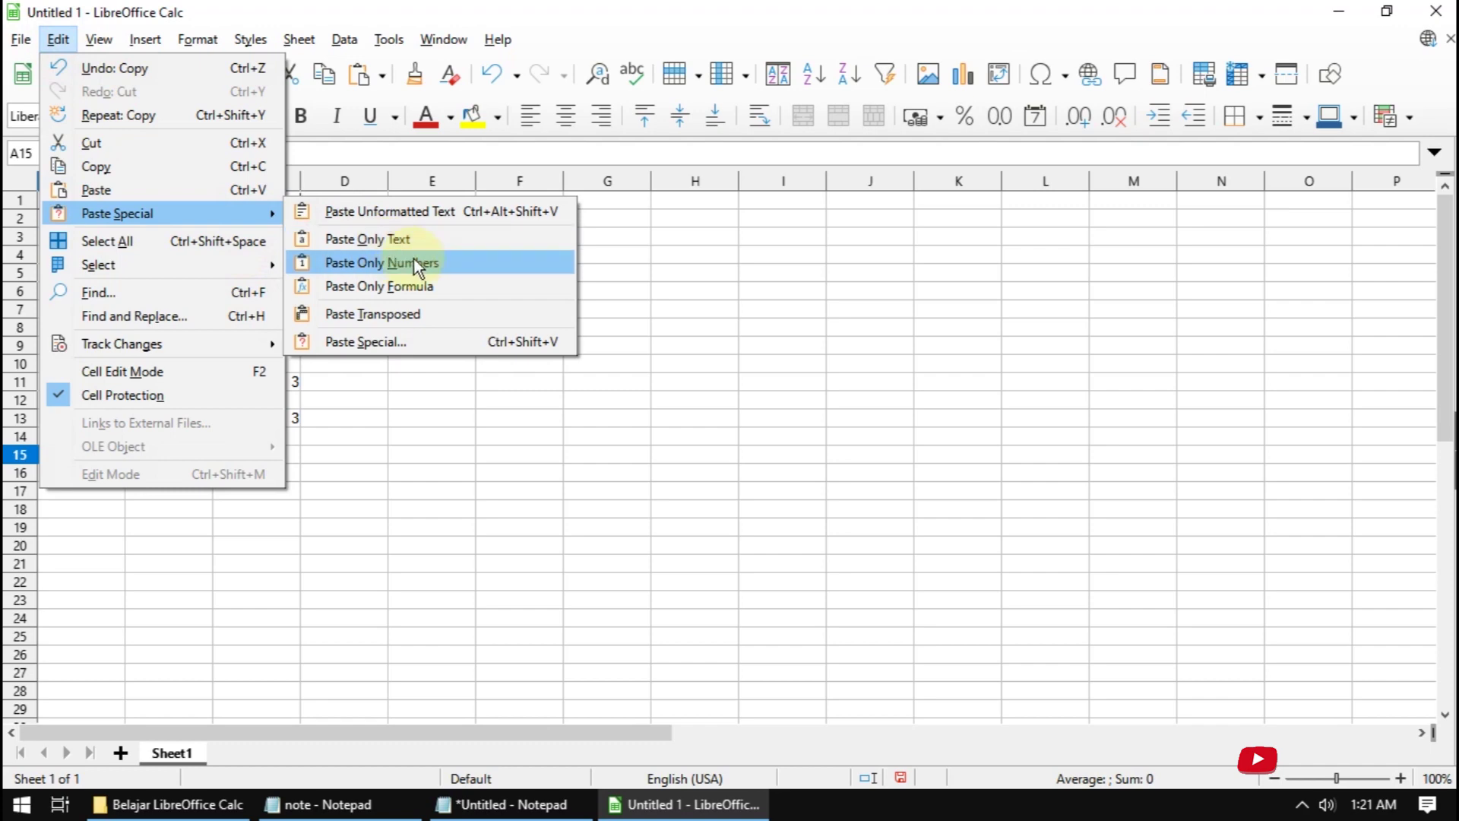
click(727, 611)
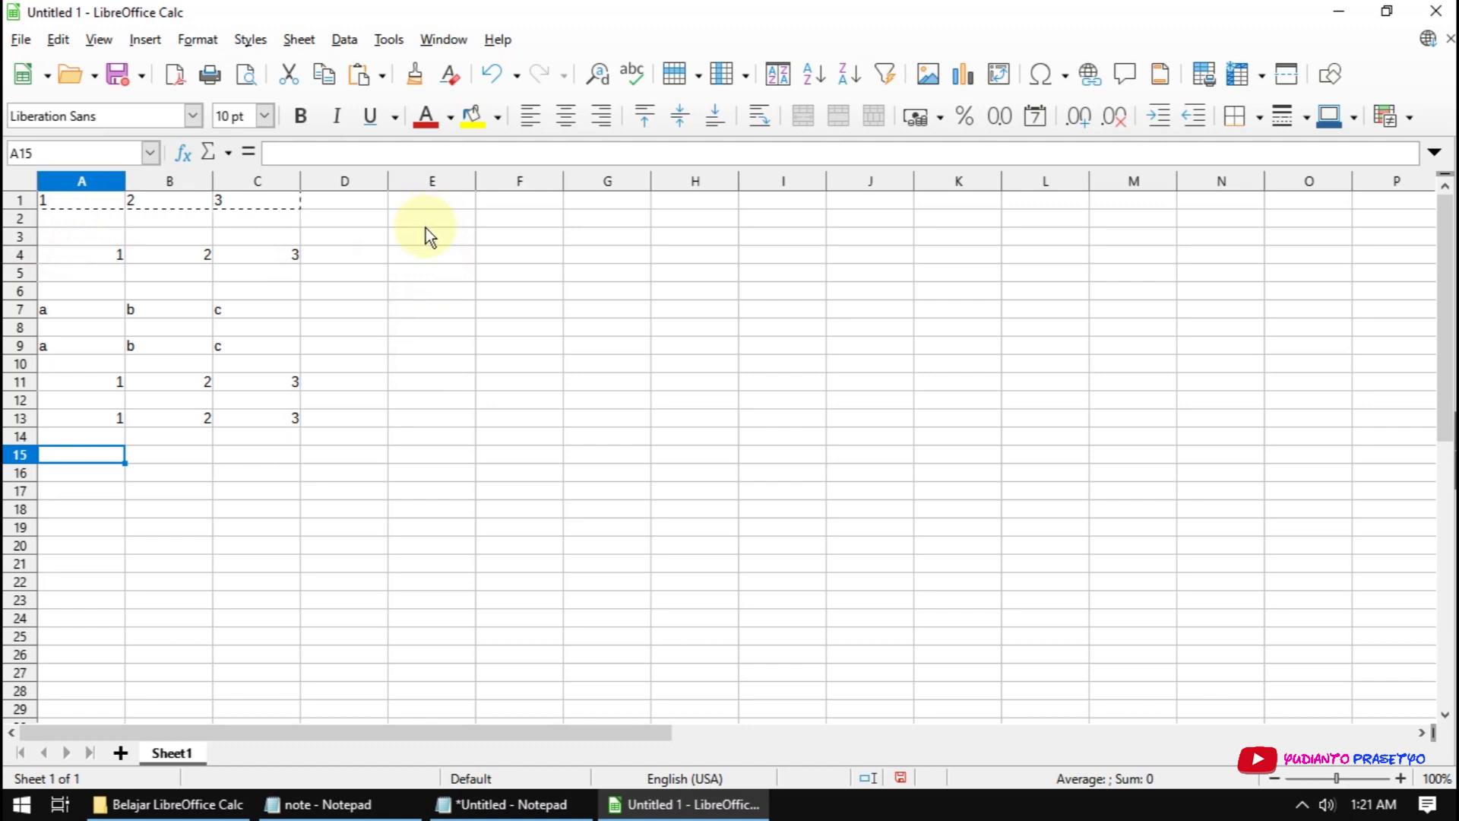
Step: Enter 1 in E1 and 2 in F1
click(430, 203)
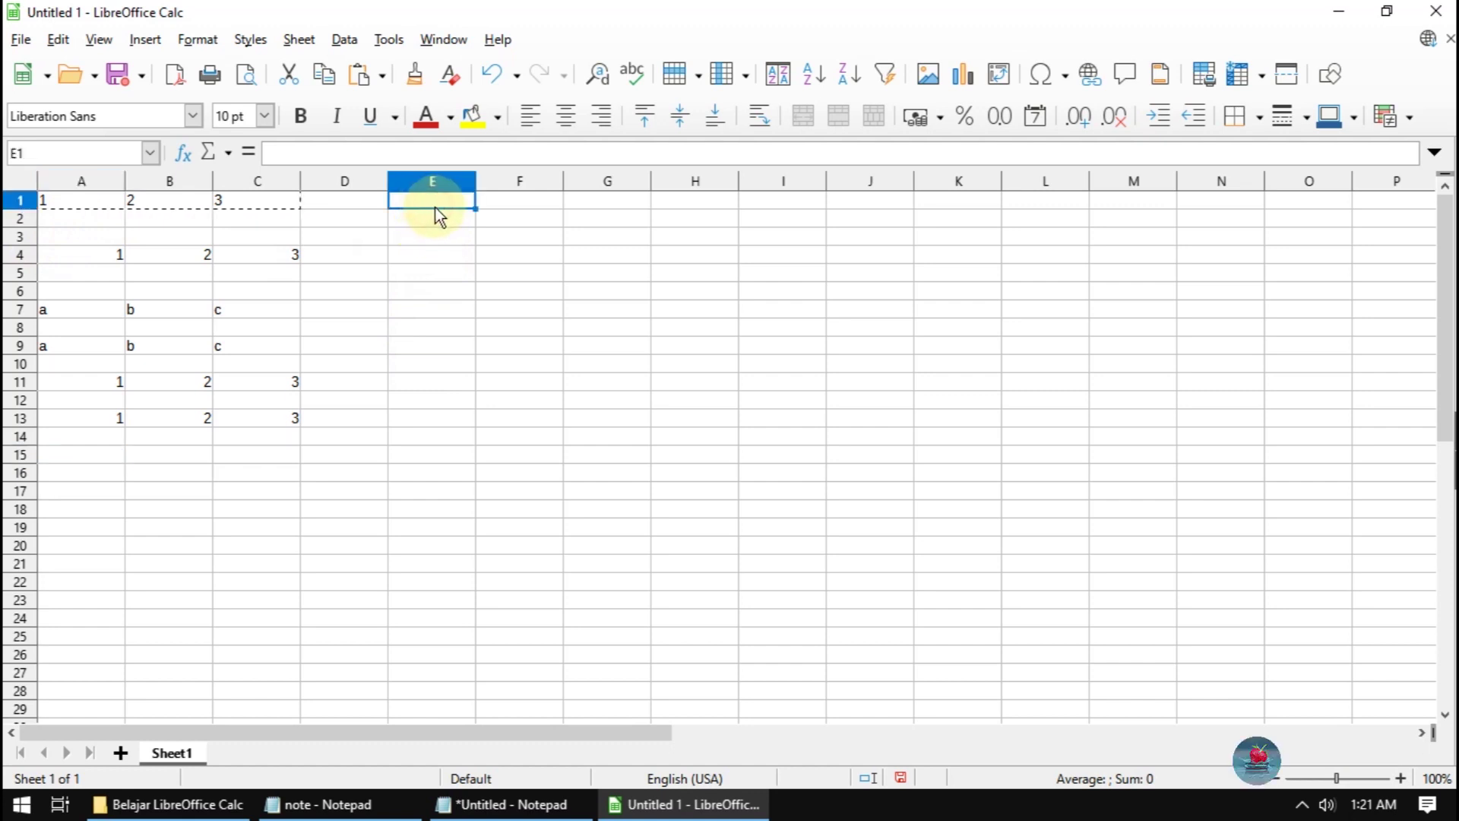
text(1)
click(519, 204)
text(2)
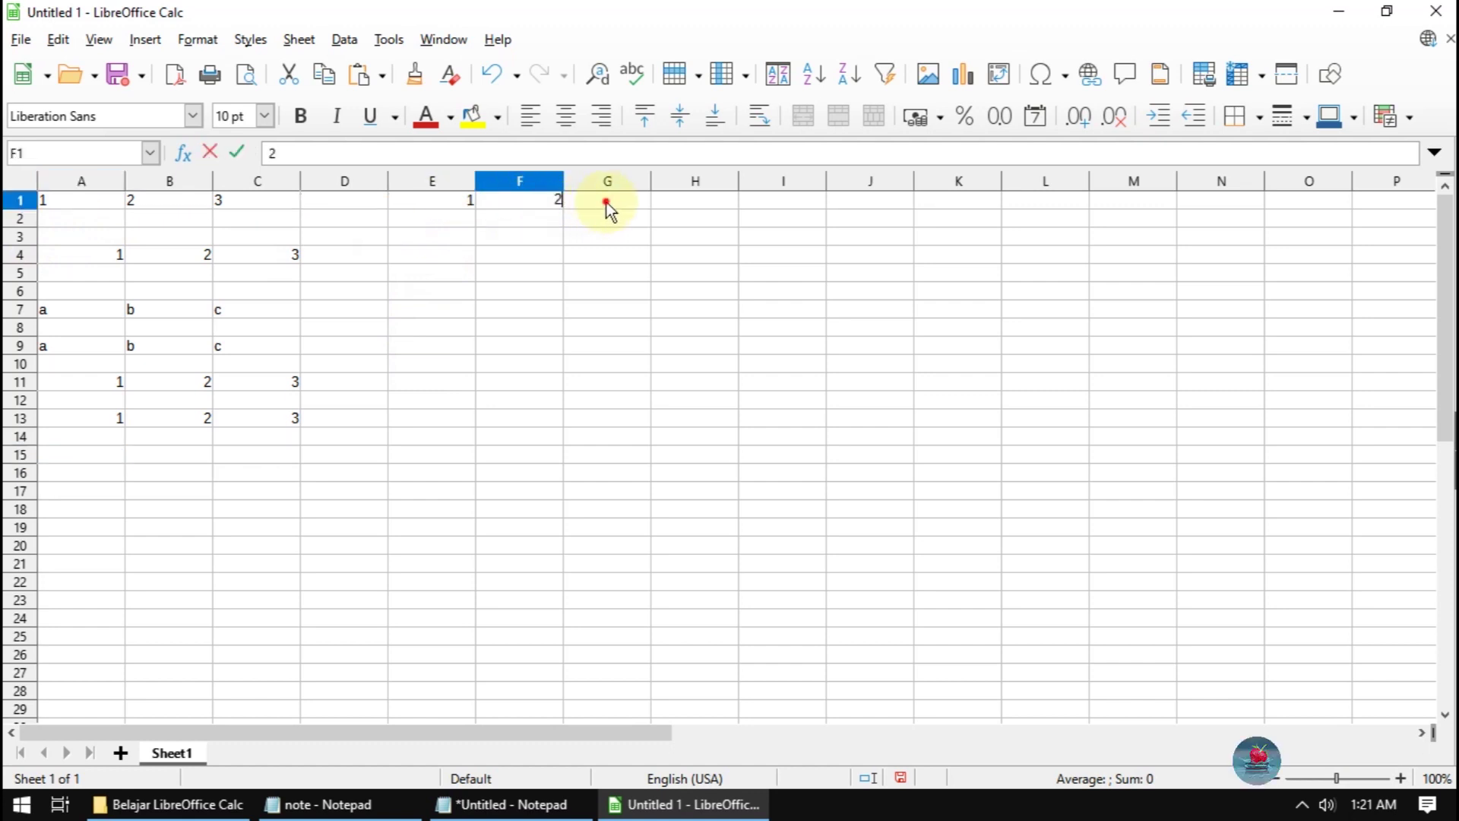
click(606, 202)
Step: Write the formula =E1*F1 in G1, fixing the mistyped F2 reference, so it shows 2
click(253, 155)
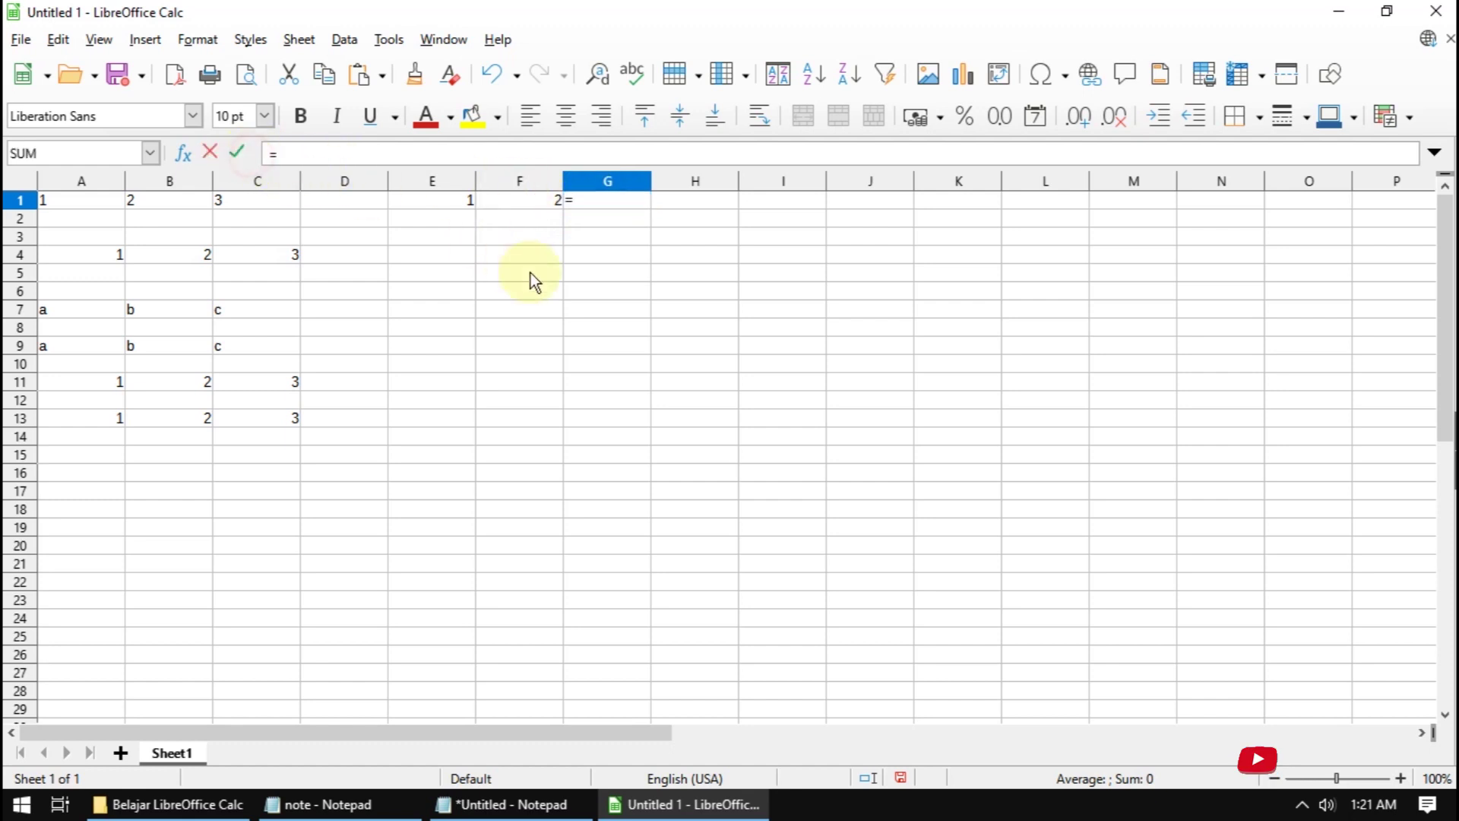
text(e1)
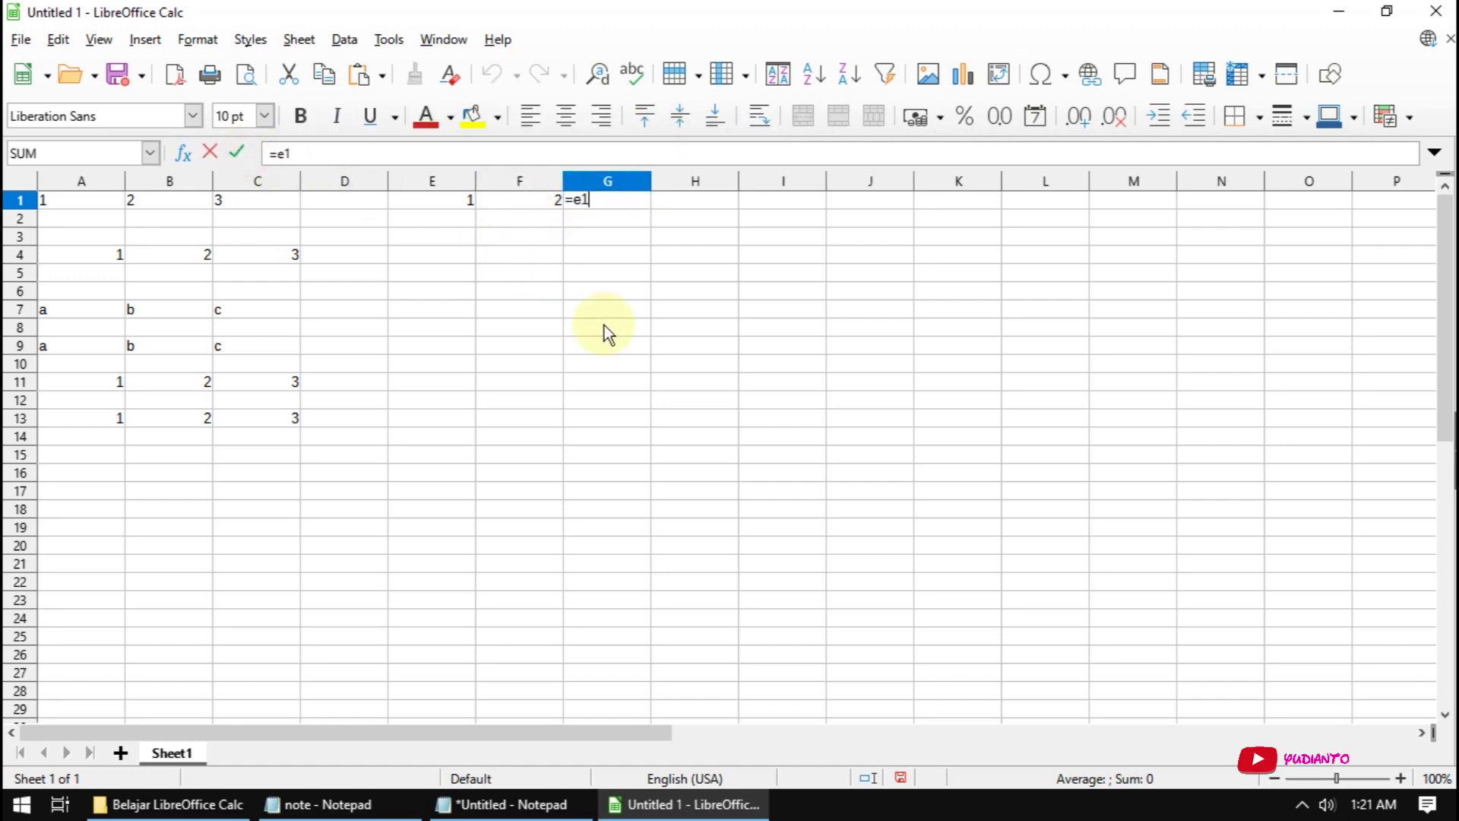
key(BackSpace)
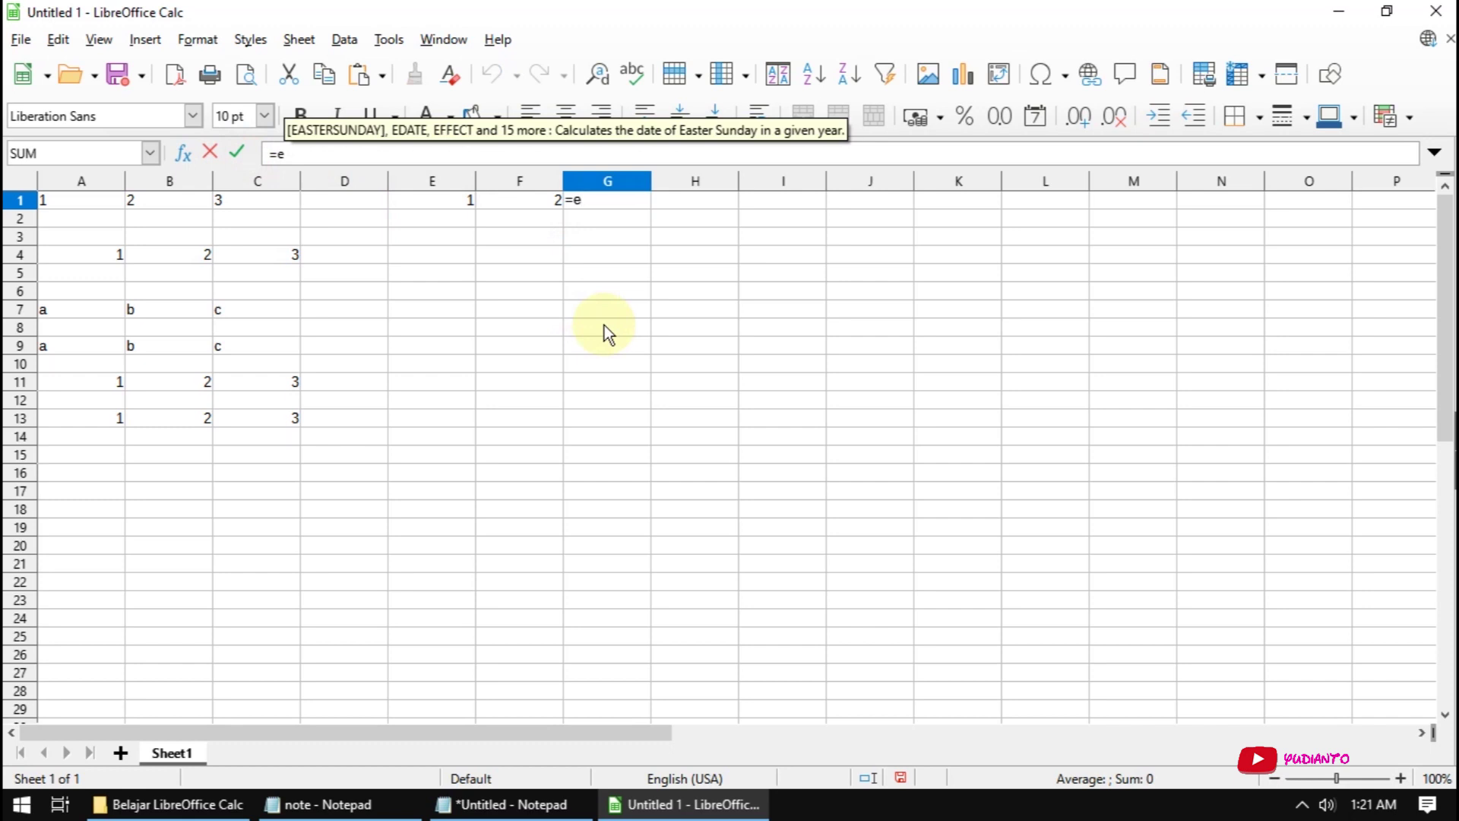
text(1)
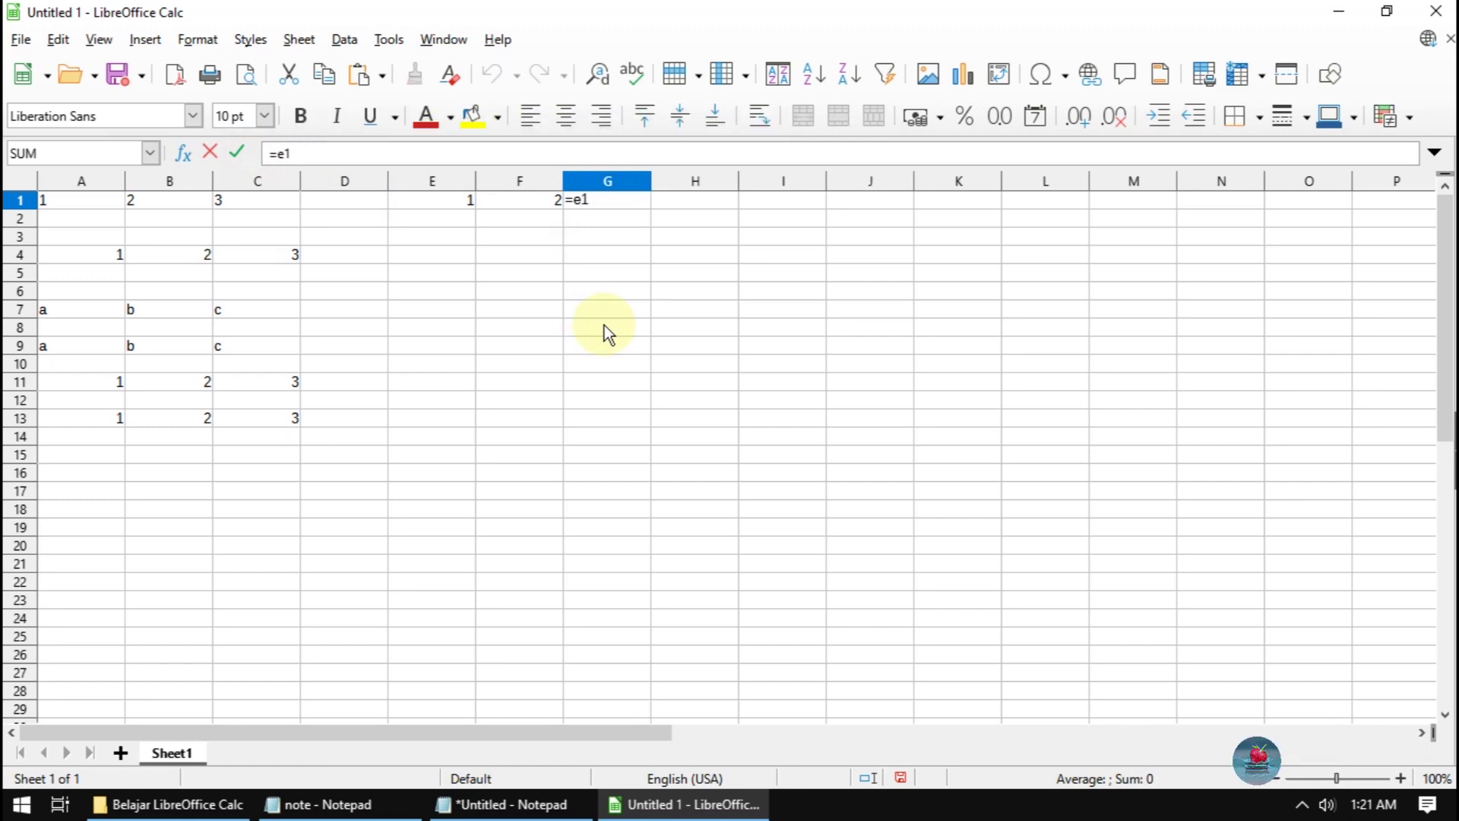
text(*)
text(f2)
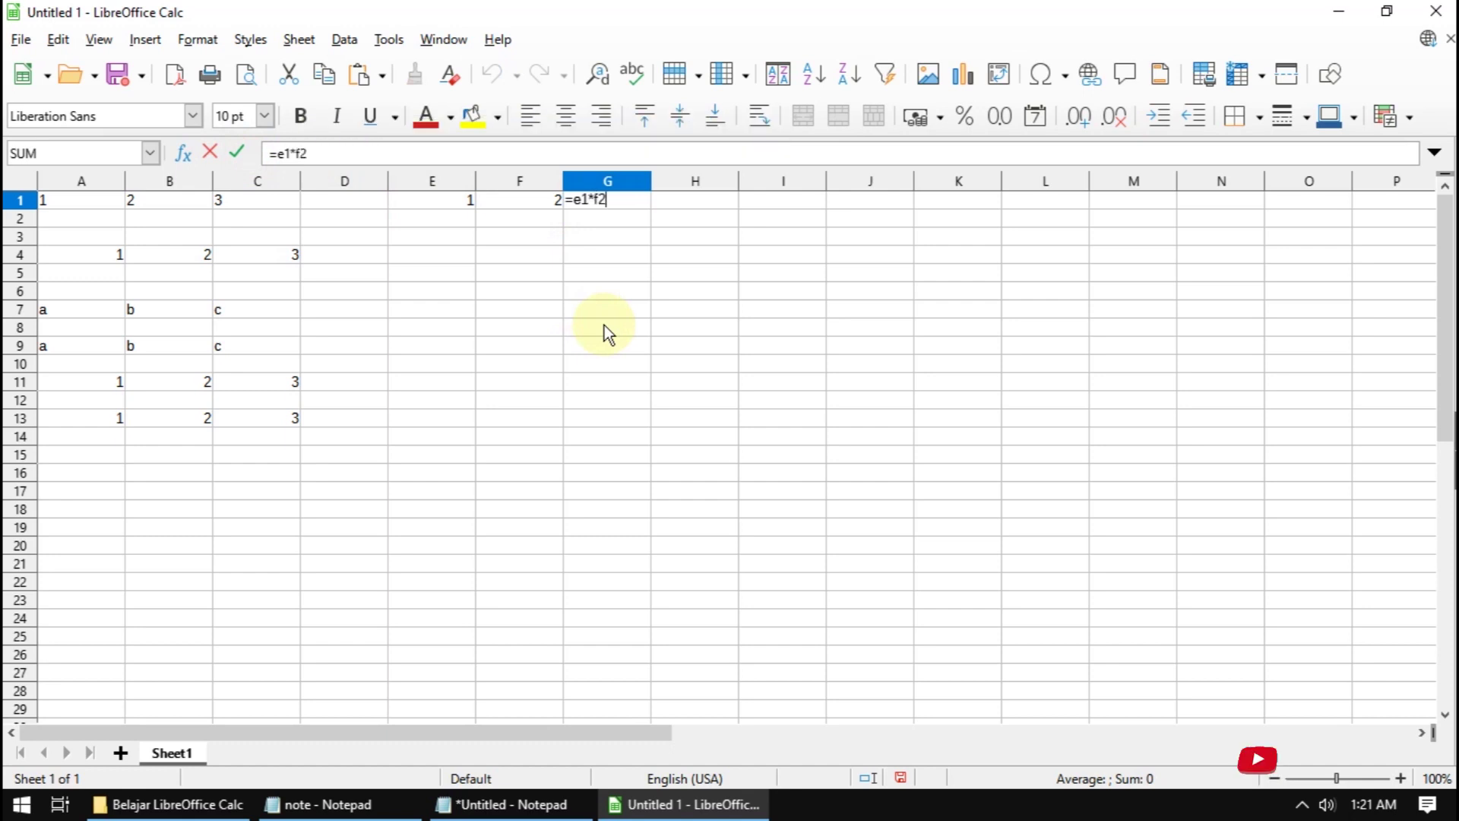
key(Return)
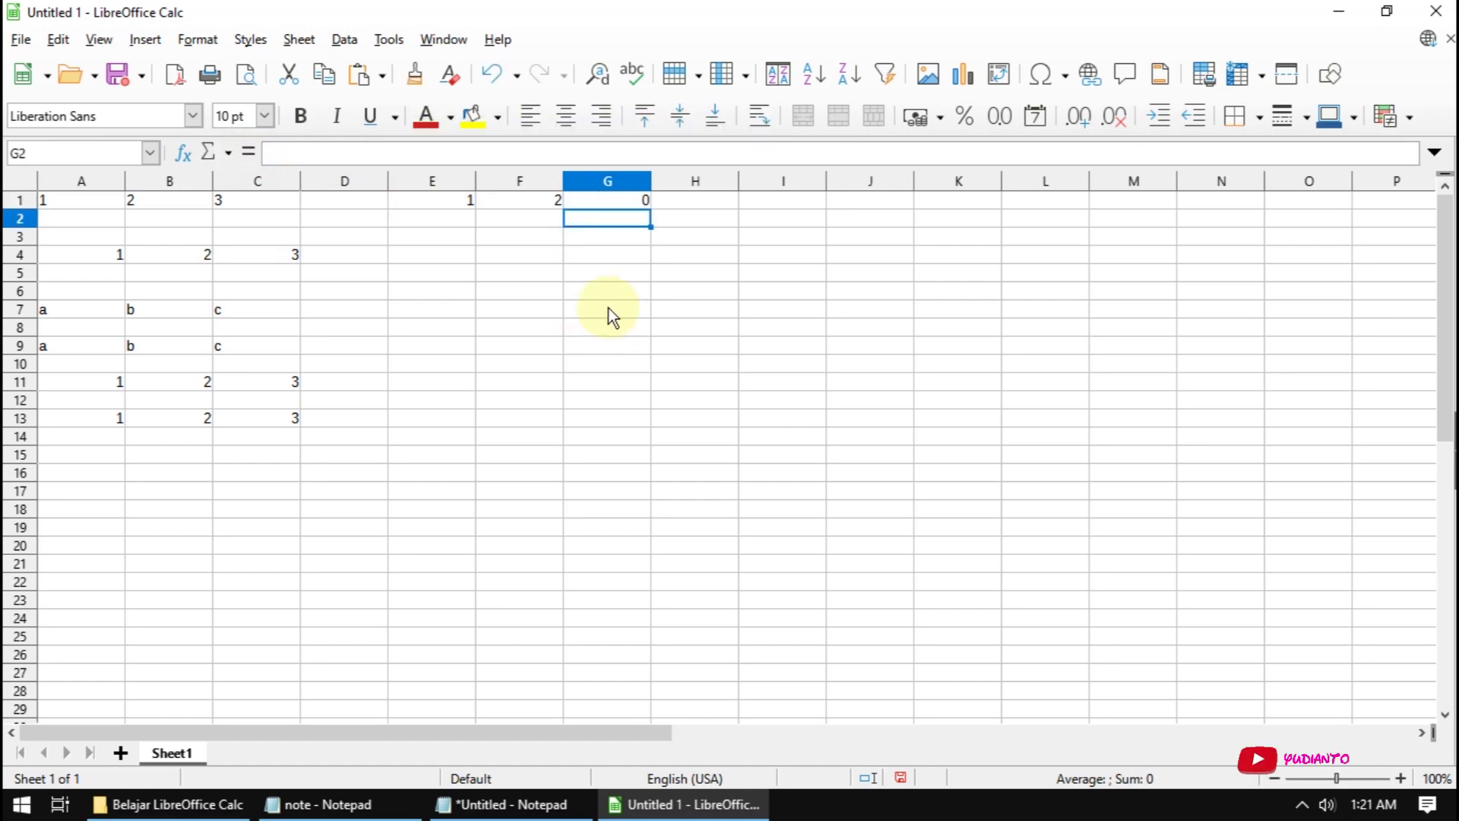
click(618, 199)
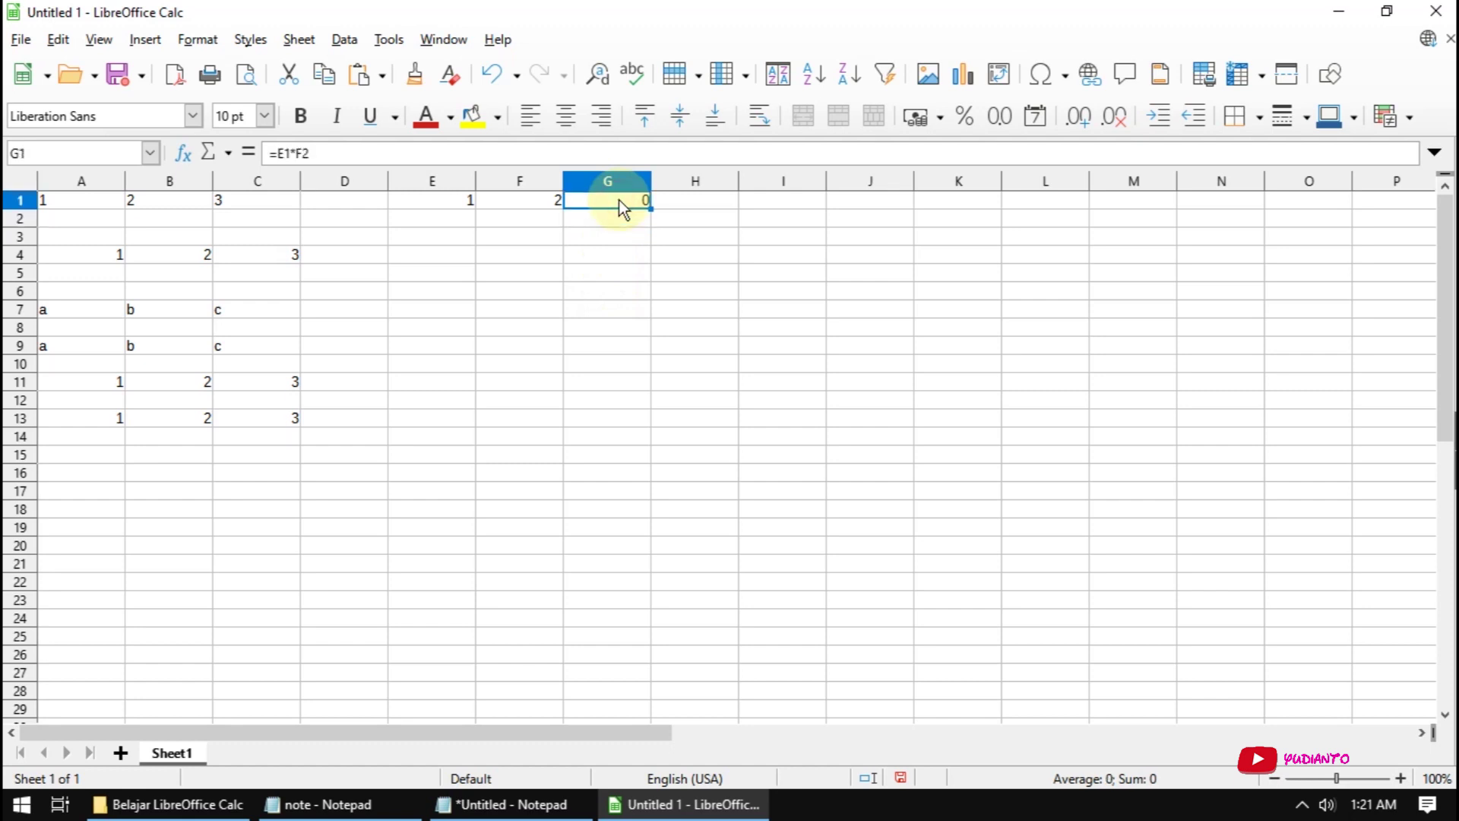
click(348, 148)
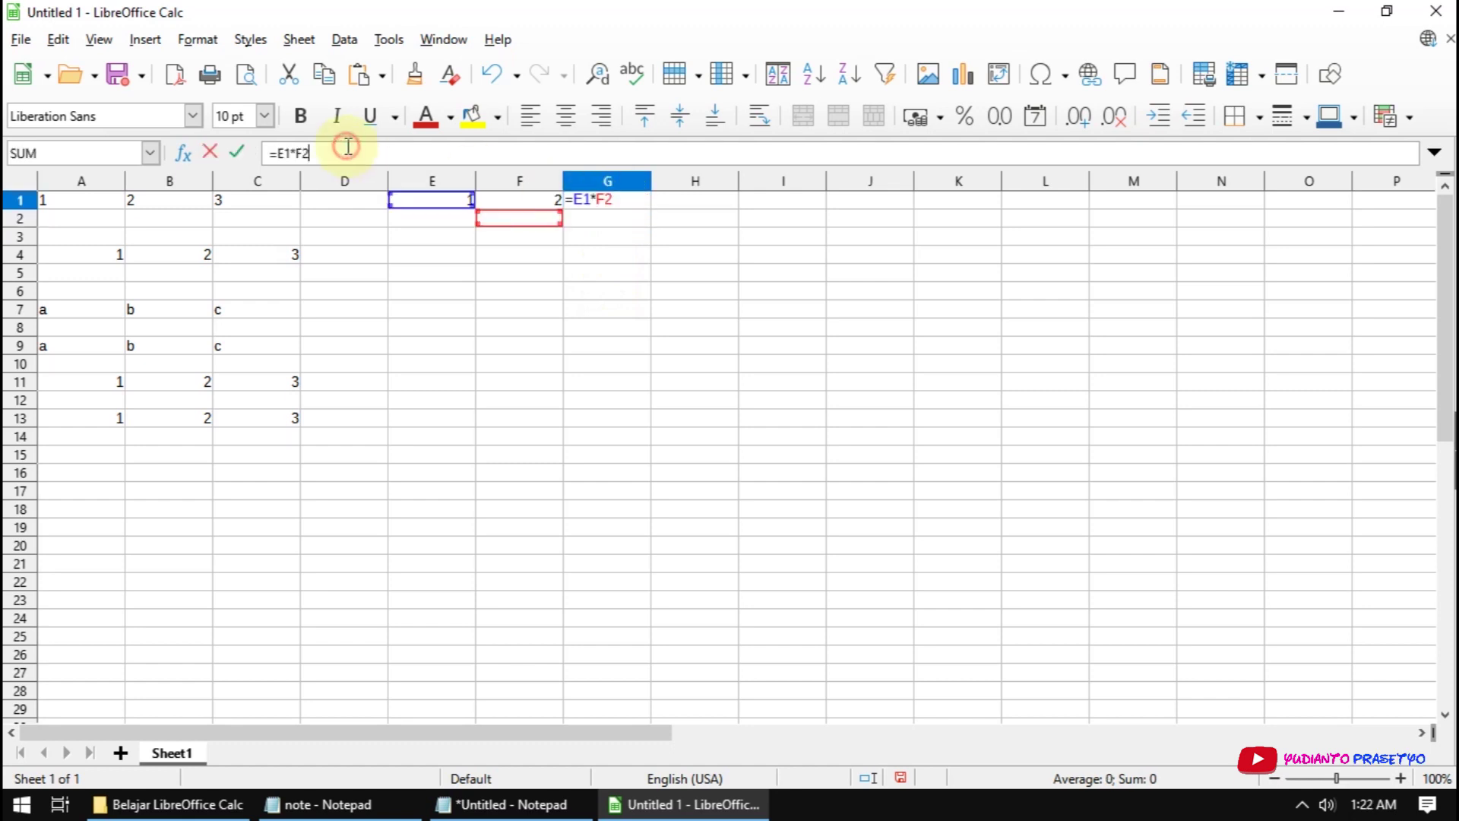
key(BackSpace)
text(1)
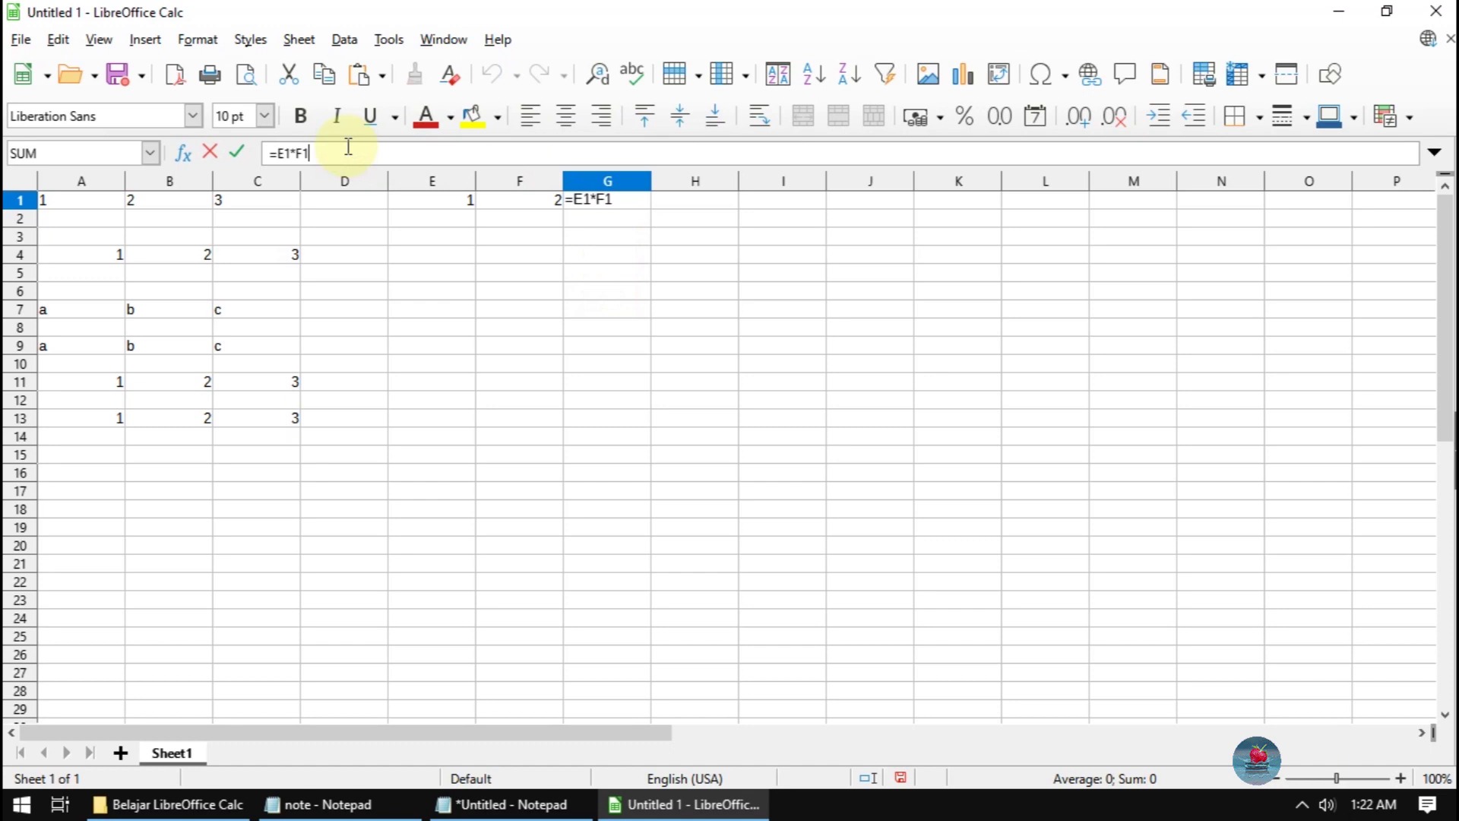
key(Return)
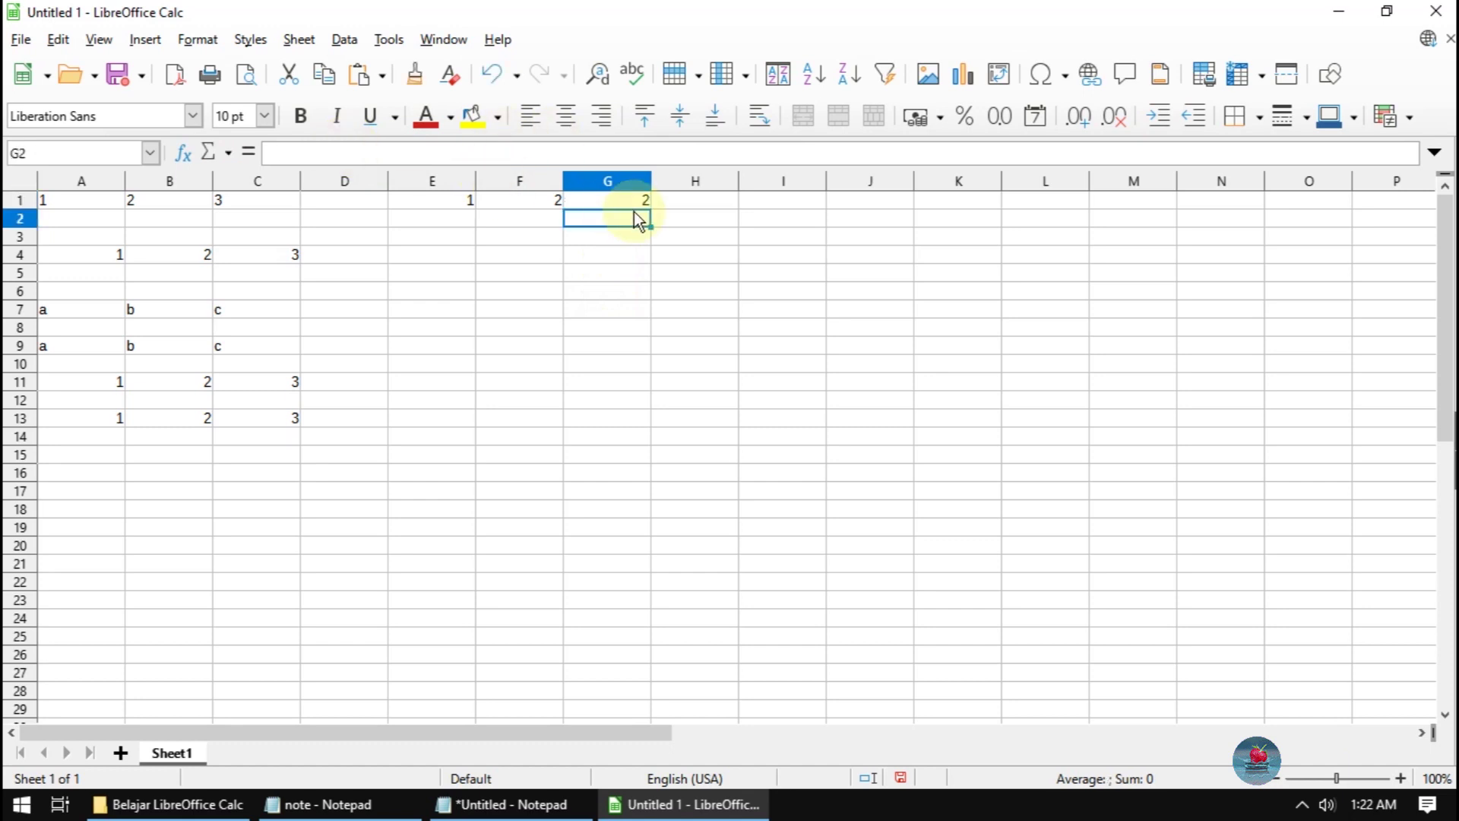
Step: Copy cell G1
click(635, 204)
right_click(635, 205)
click(657, 247)
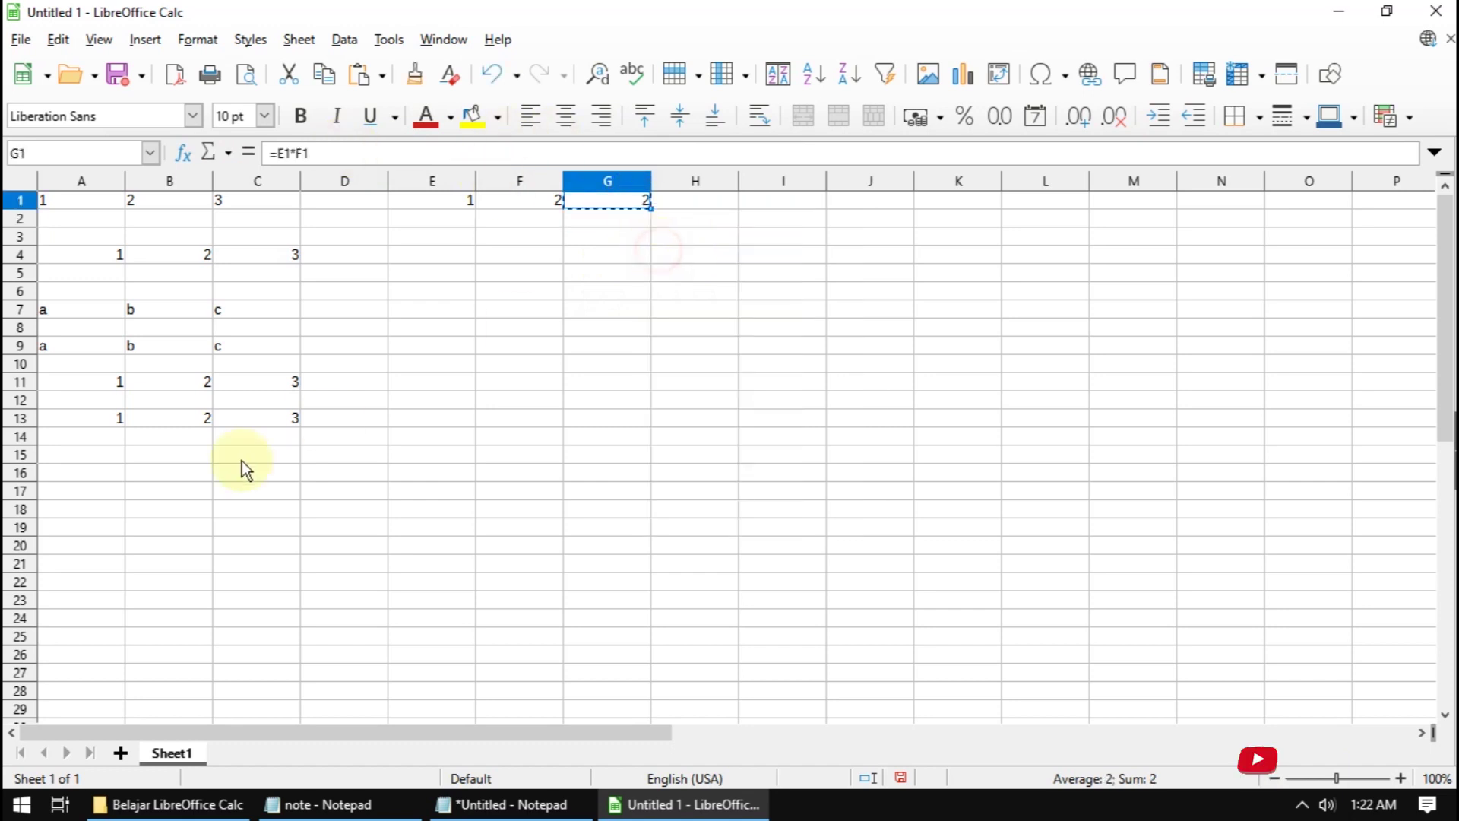
click(76, 452)
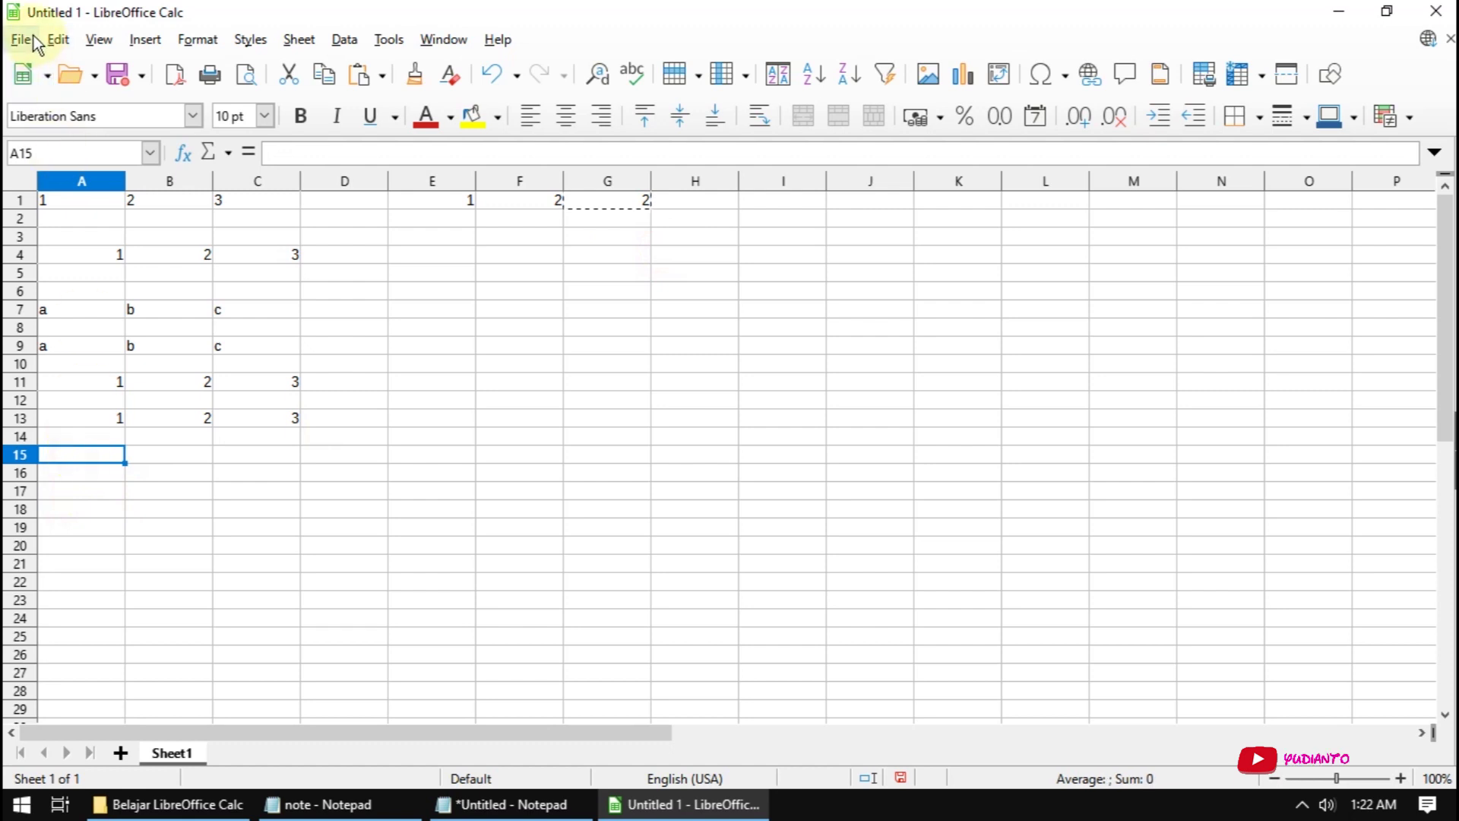
Step: Paste only G1's formula into A15, which yields Err:522
click(21, 39)
click(58, 39)
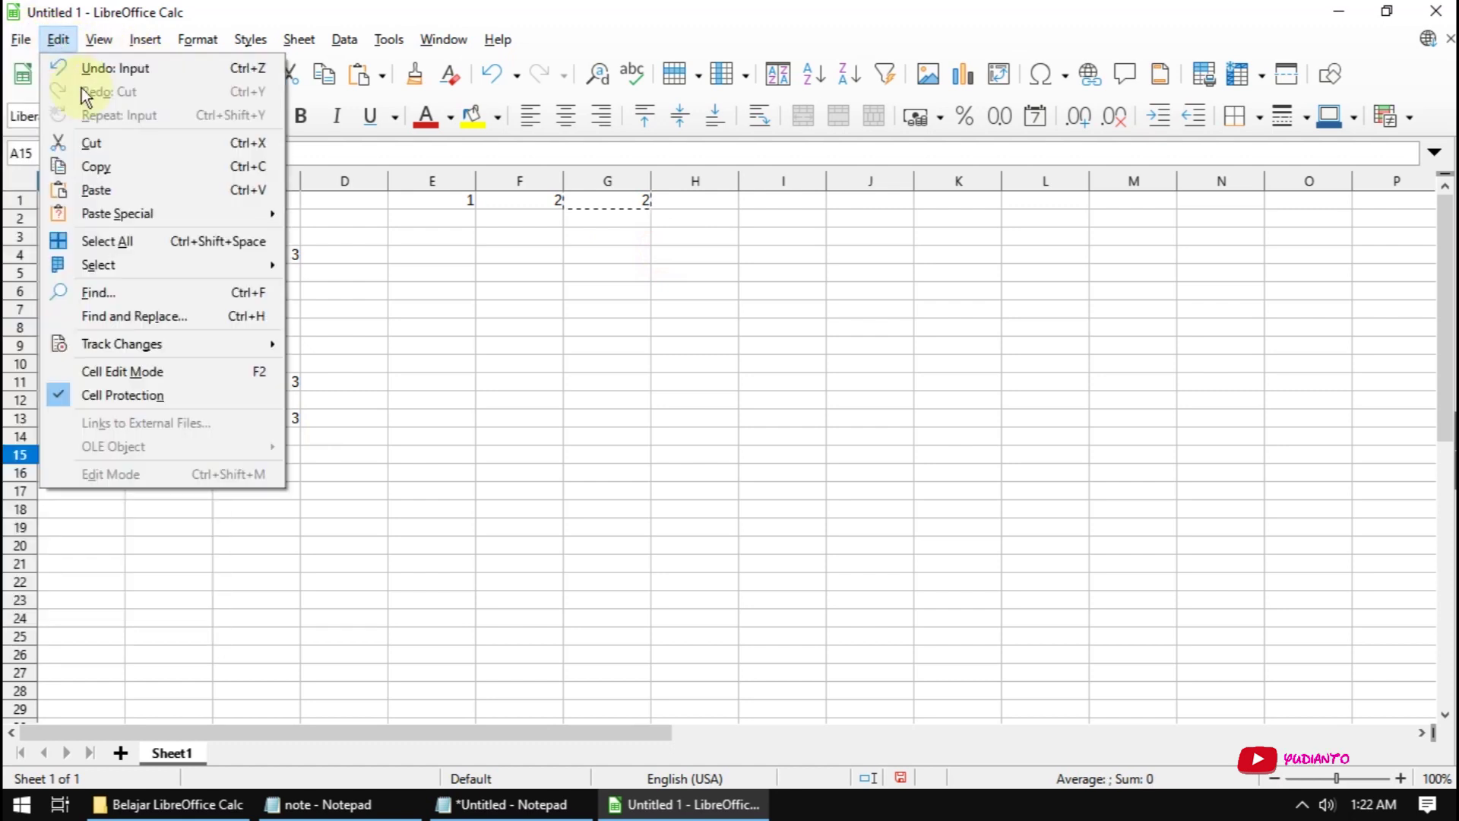
mouse_move(117, 213)
click(373, 284)
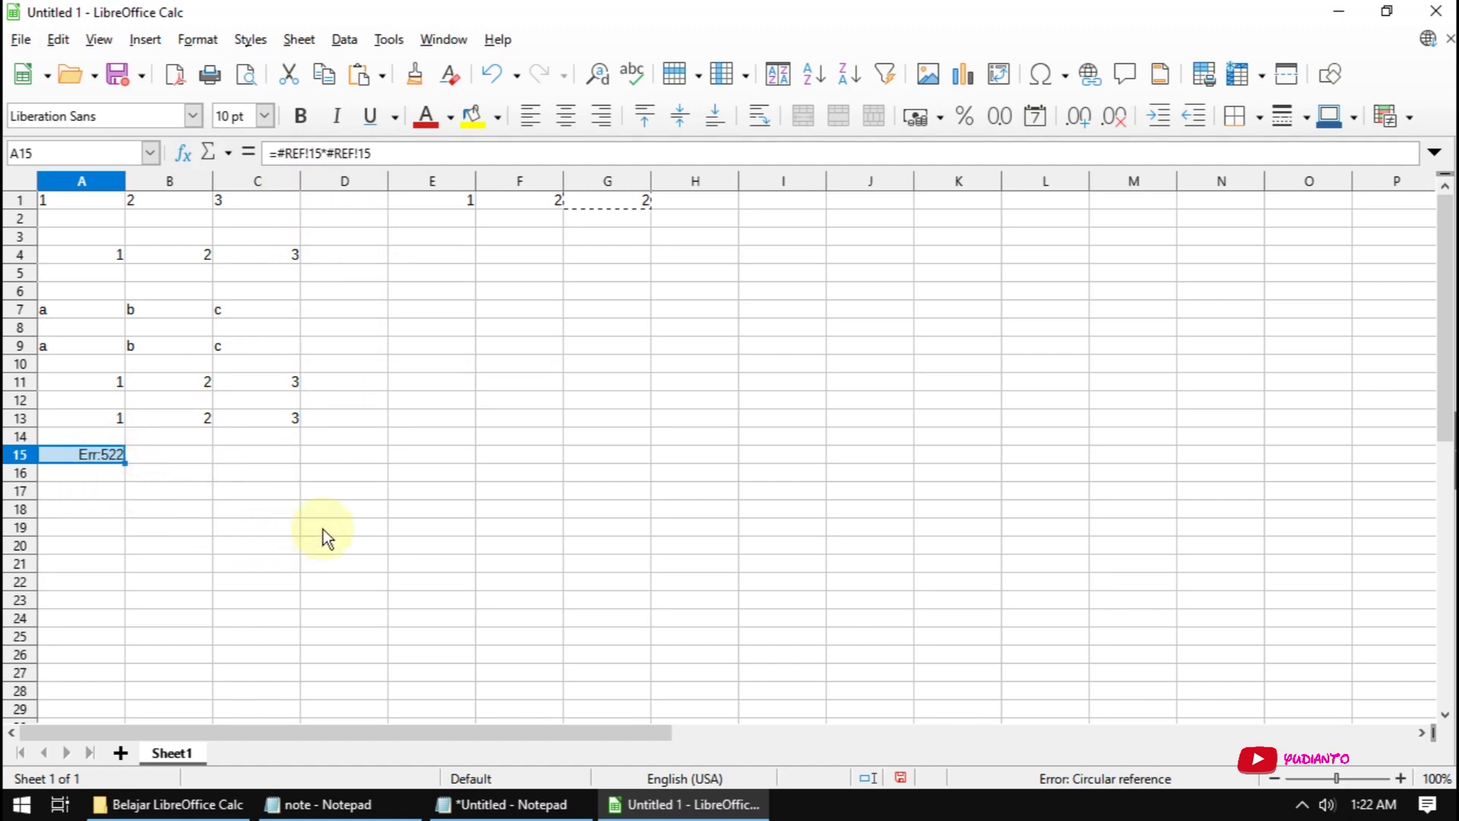
click(91, 490)
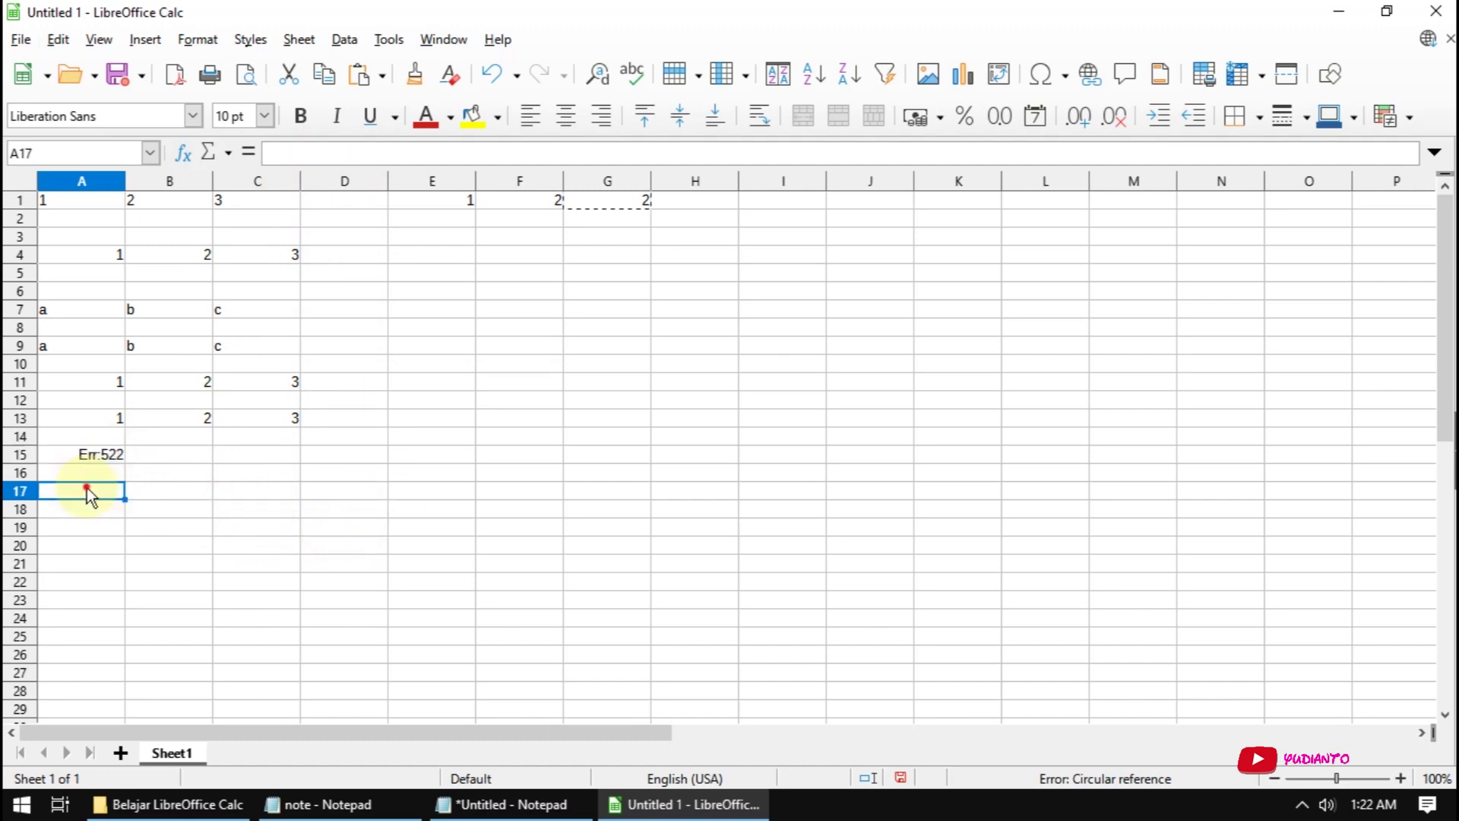
click(76, 34)
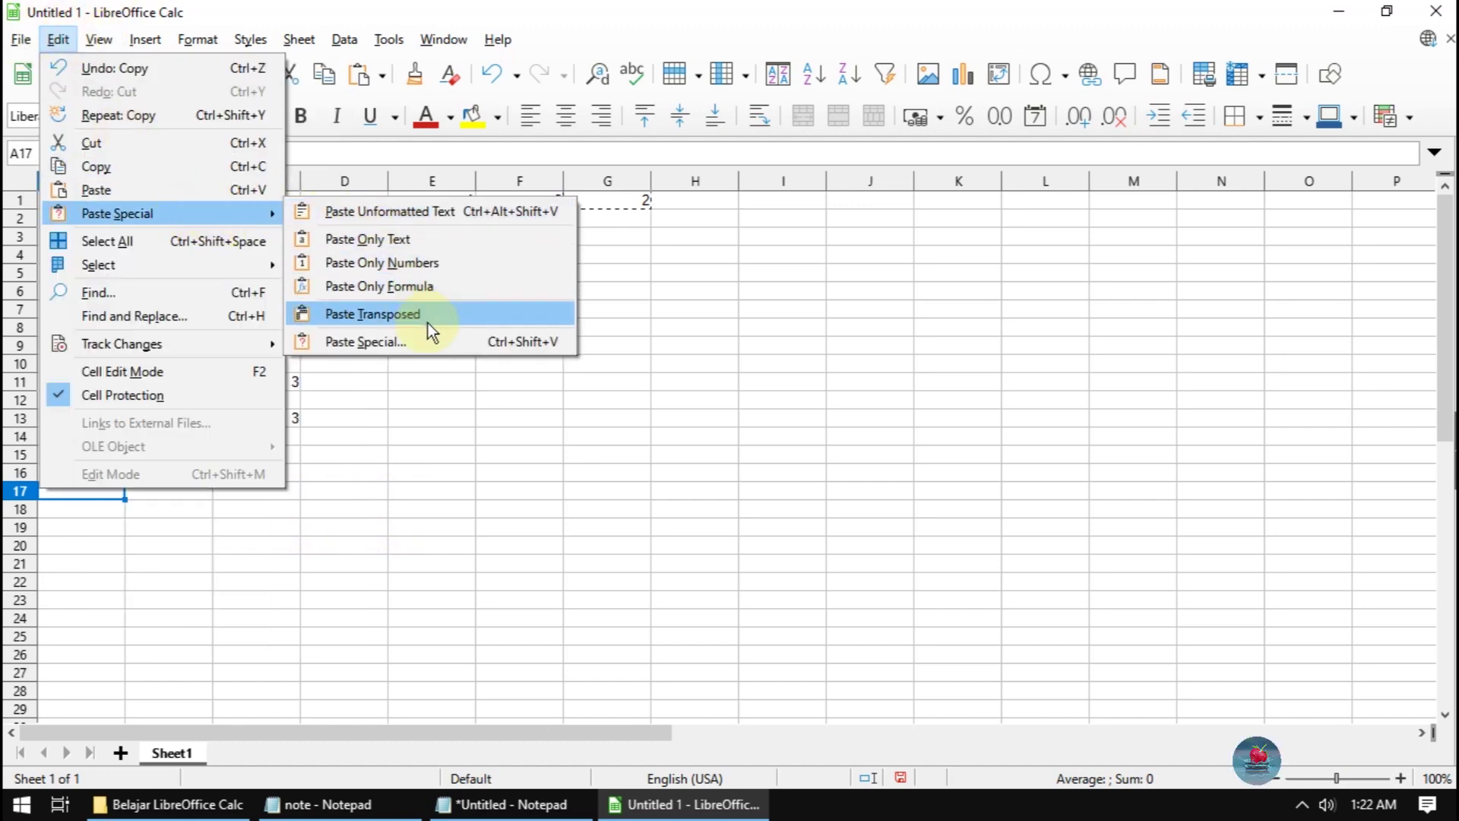
click(486, 492)
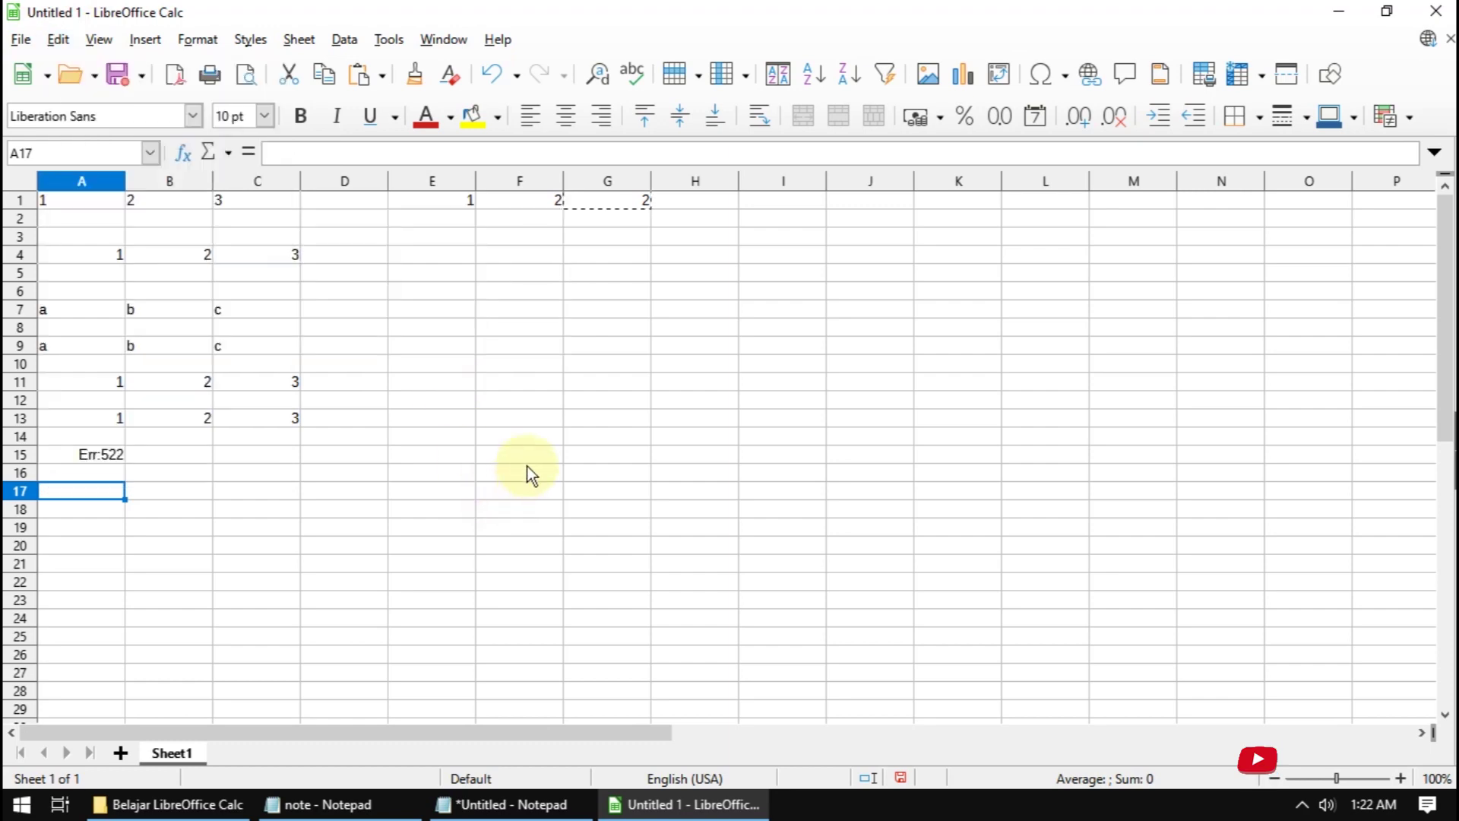
Step: Copy the 1, 2, 3 row in A4:C4
drag(98, 257, 294, 261)
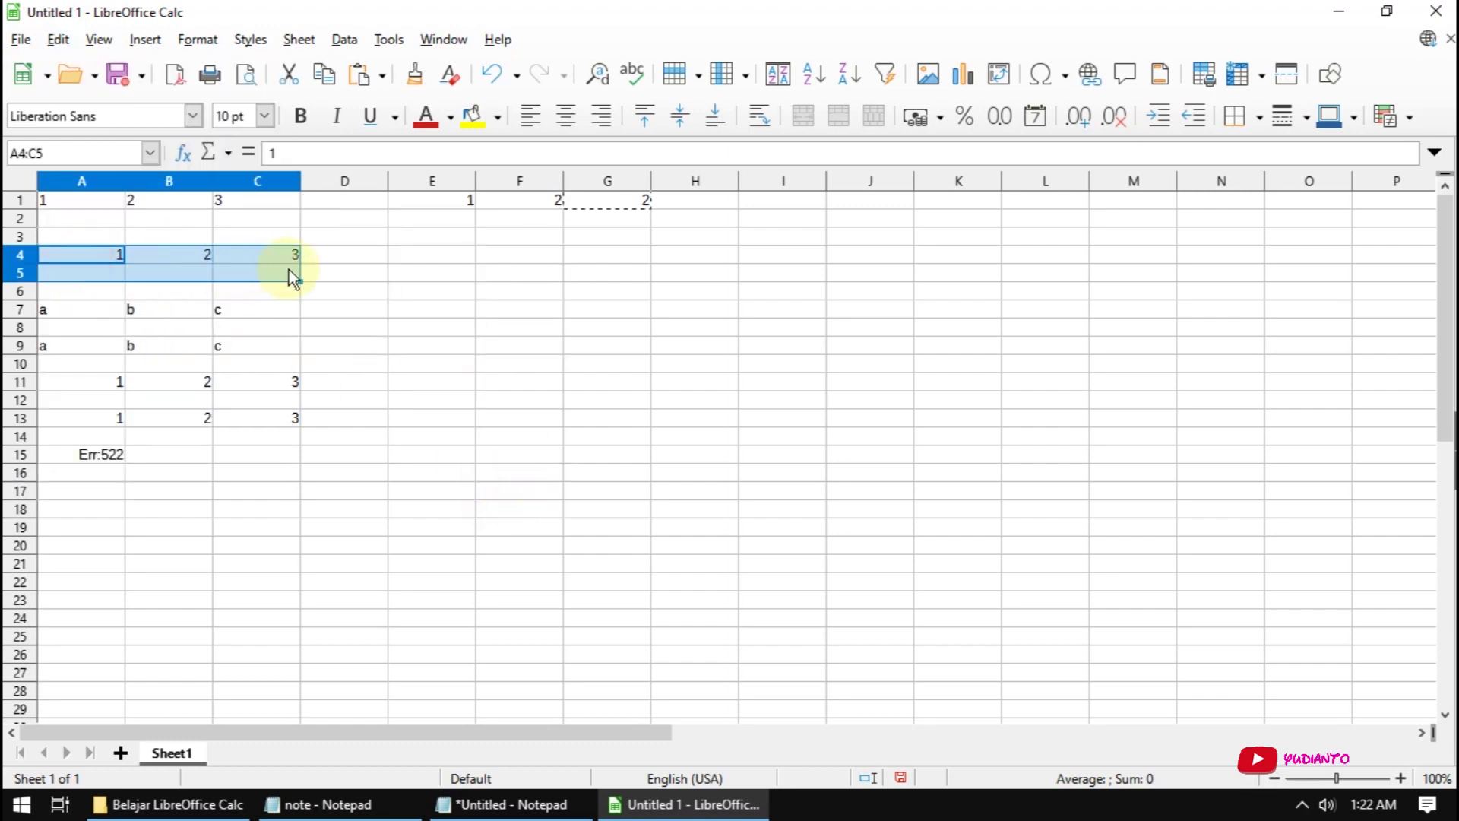
right_click(240, 253)
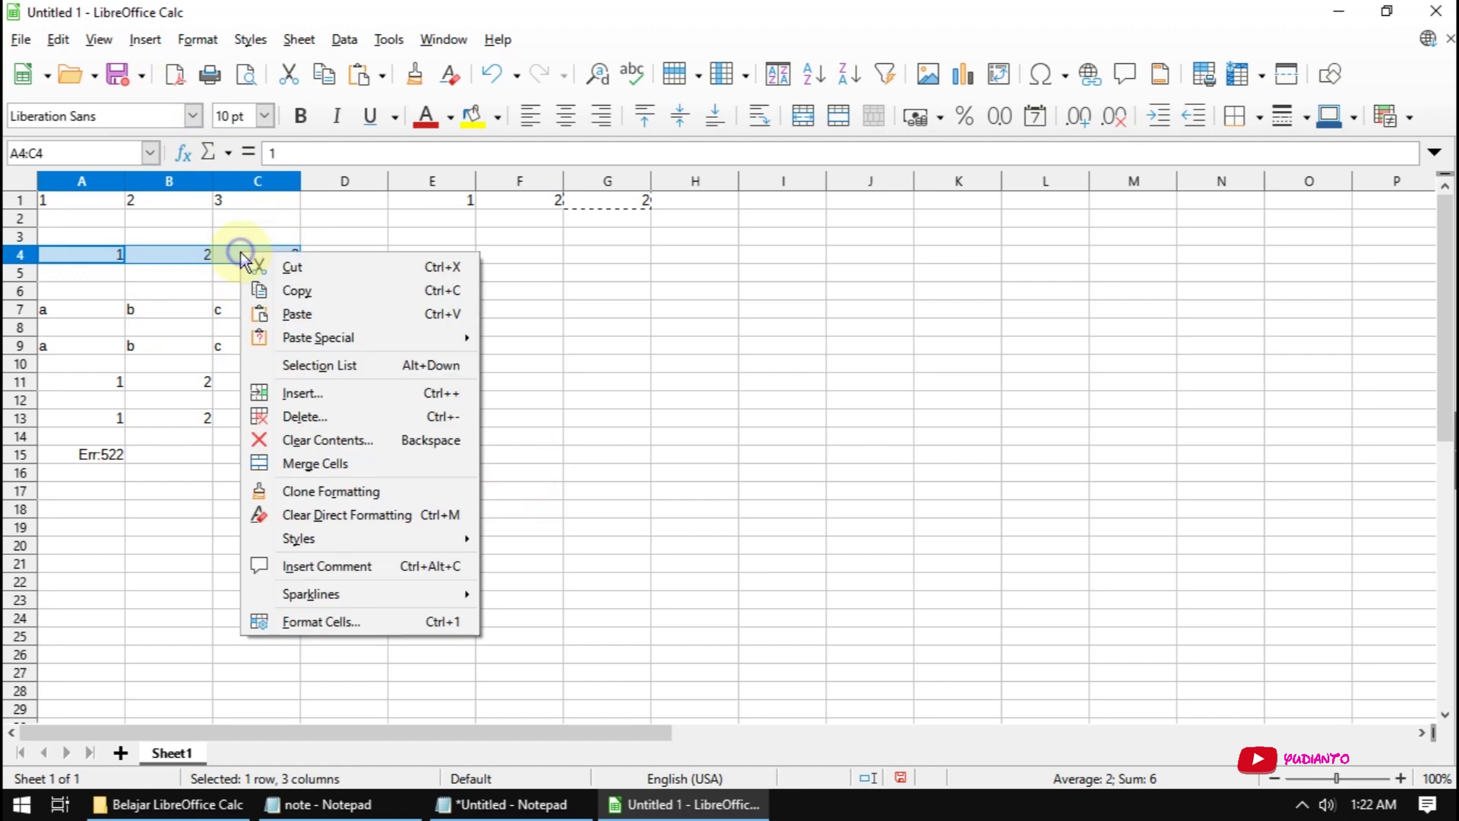
click(282, 287)
Step: Fill E2:E5 with 2, 3, 4 and 5 below the 1 in E1
click(457, 272)
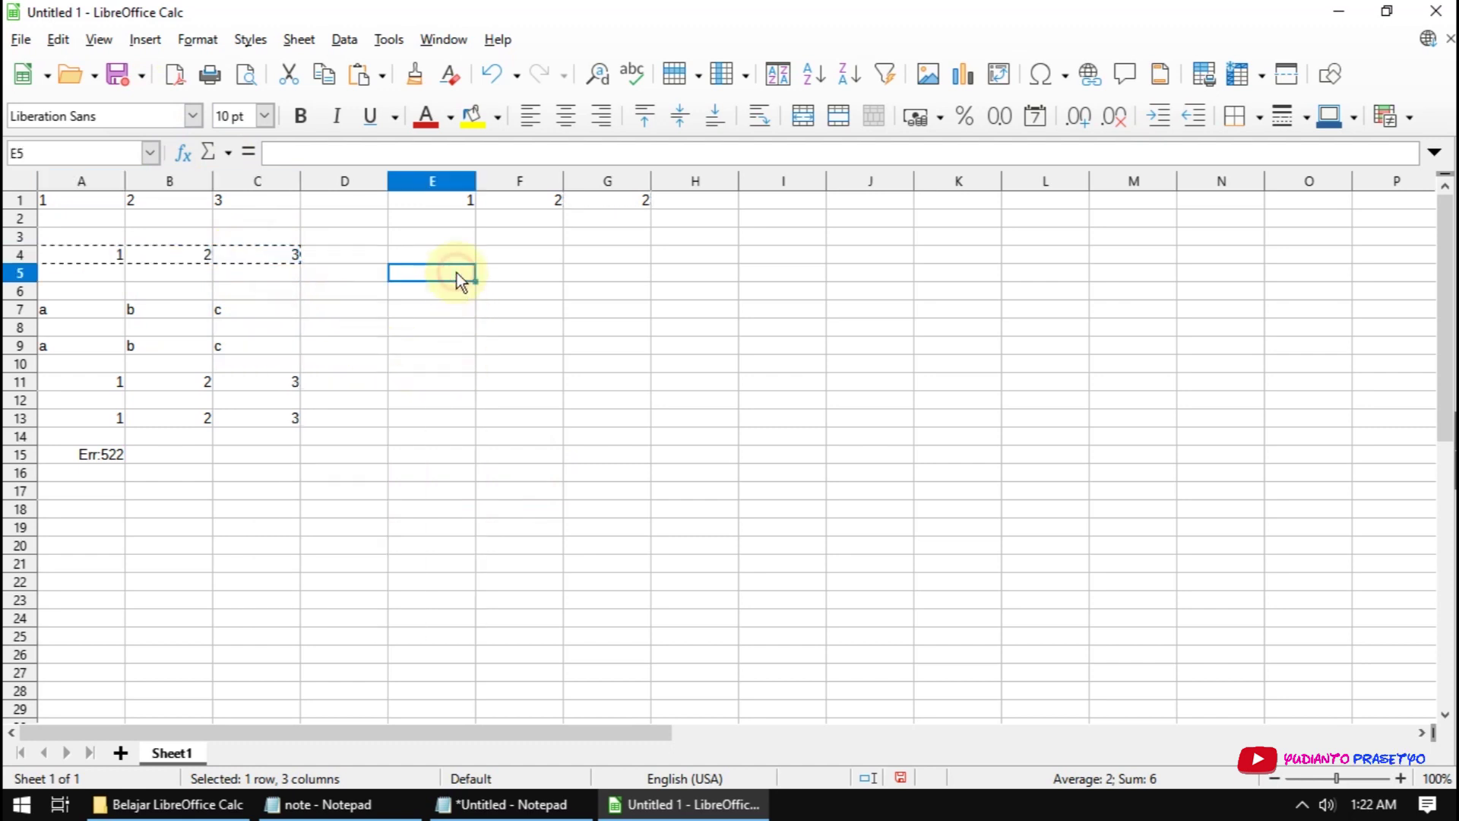
click(453, 242)
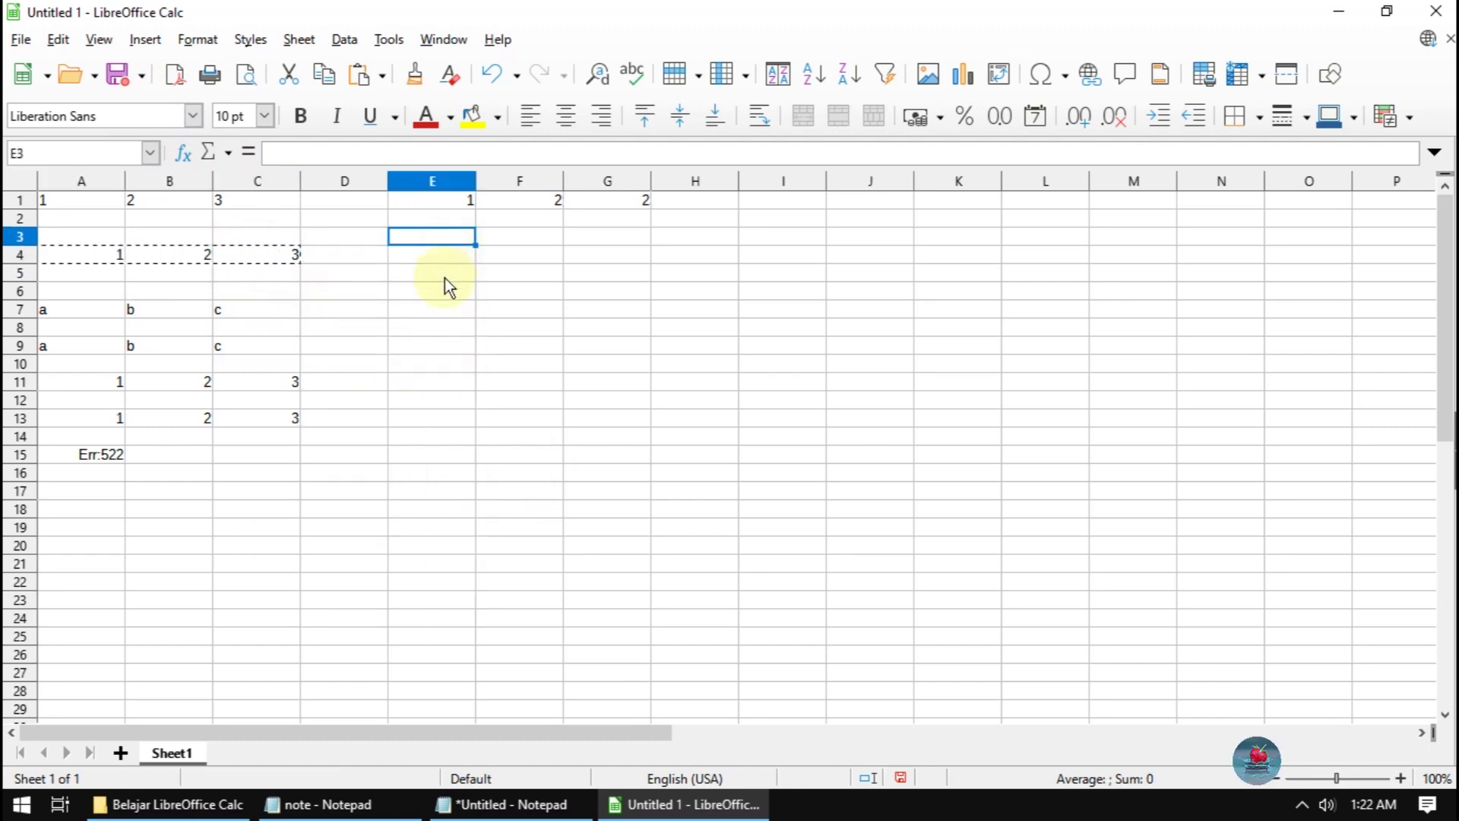
click(540, 338)
click(456, 221)
text(2)
key(Return)
text(3)
key(Return)
text(3)
drag(452, 250, 492, 262)
click(454, 271)
text(5)
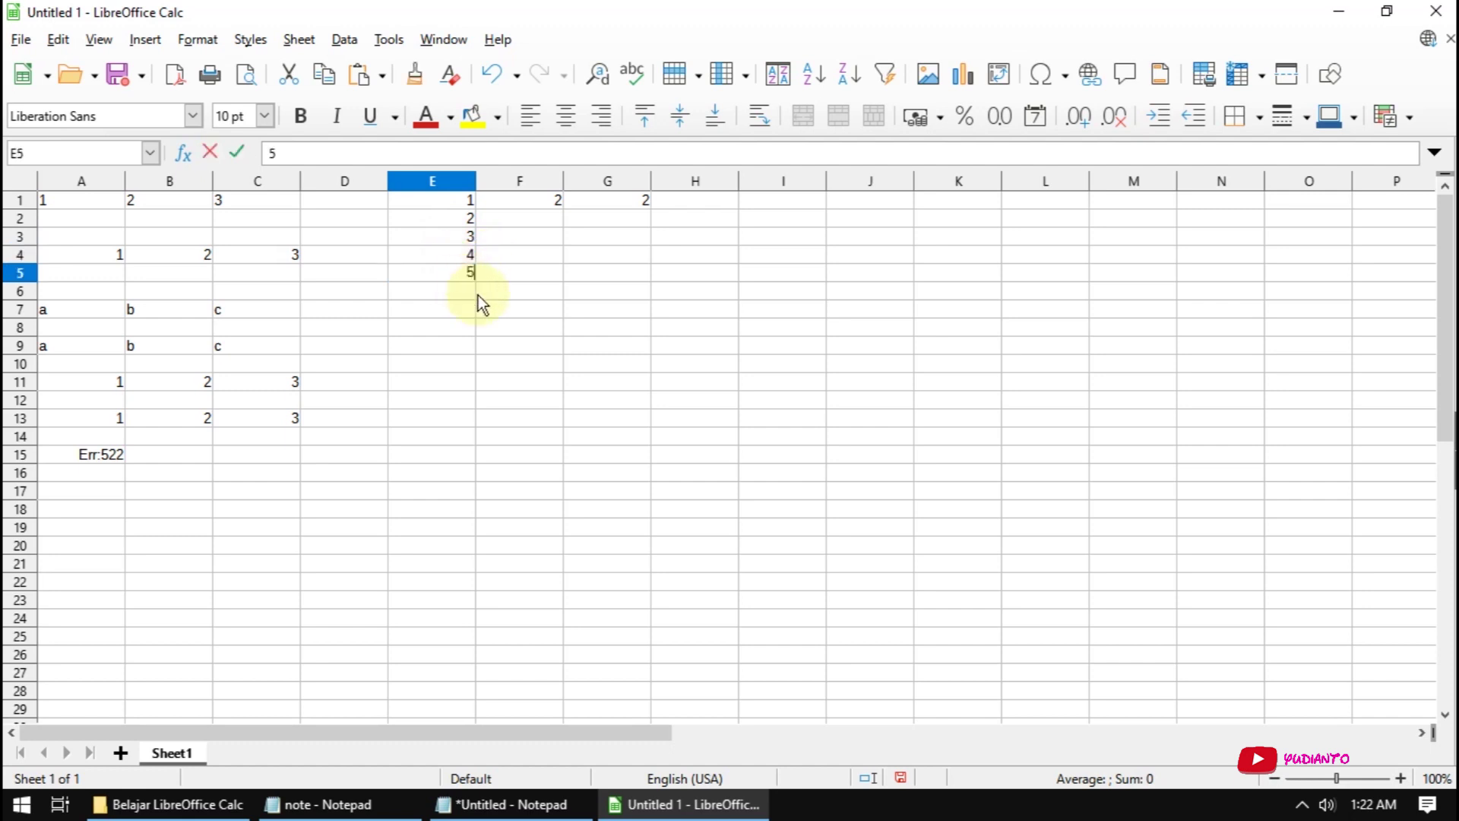
click(482, 309)
Step: Select and copy the 1–5 column in E1:E5
drag(450, 200, 448, 285)
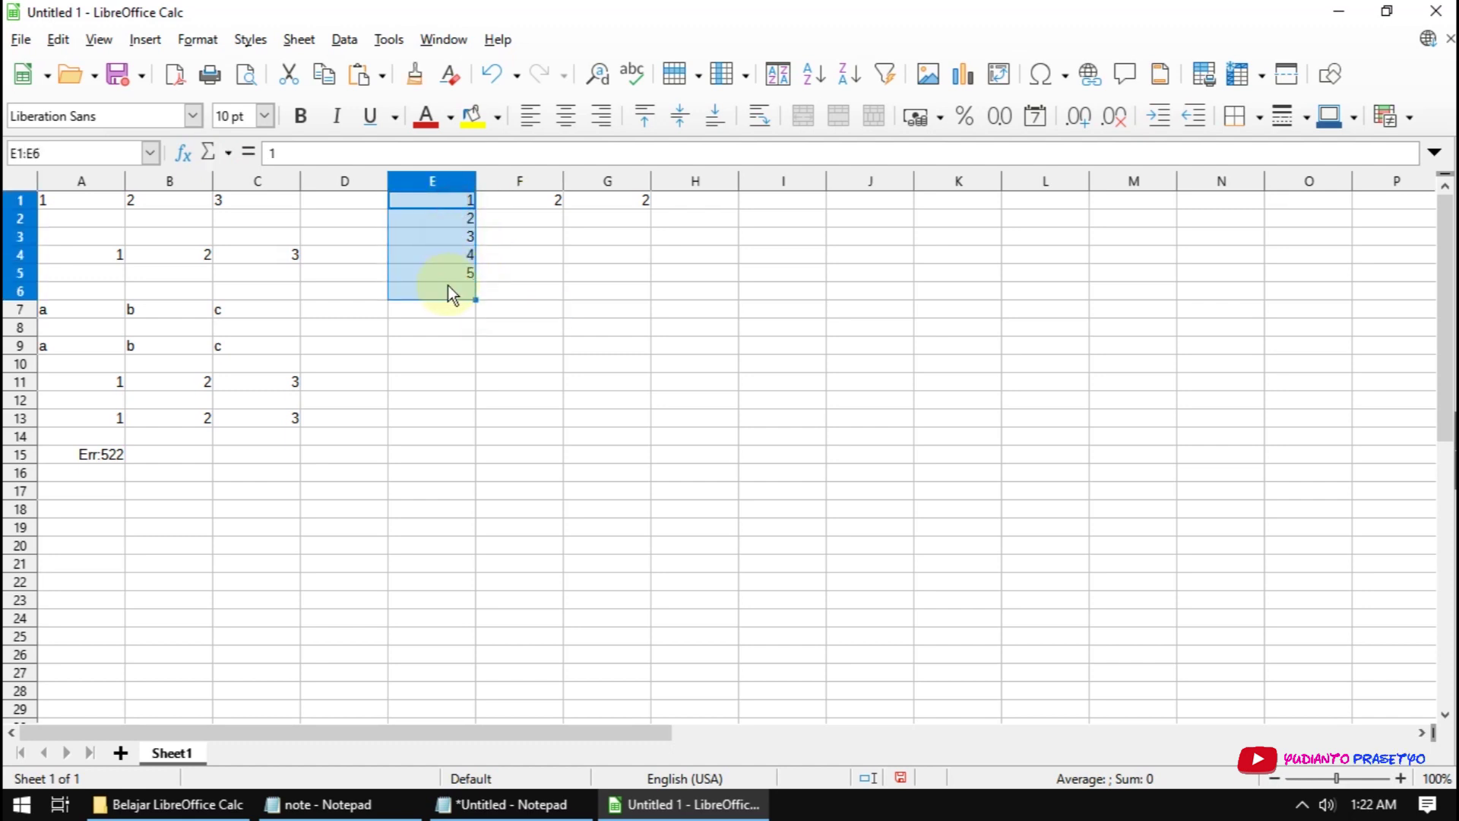
click(451, 218)
drag(452, 200, 447, 267)
right_click(447, 268)
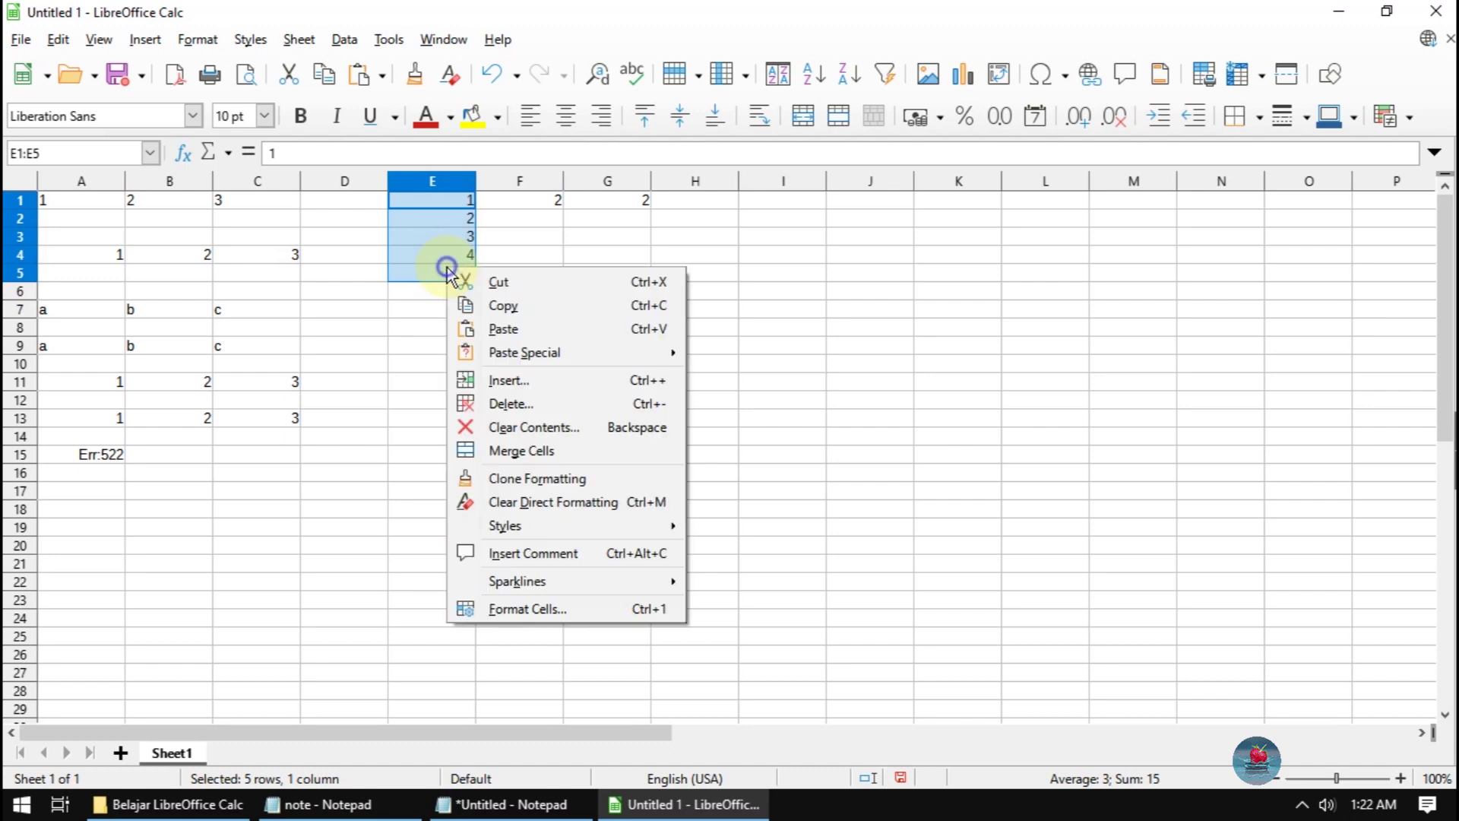
click(486, 300)
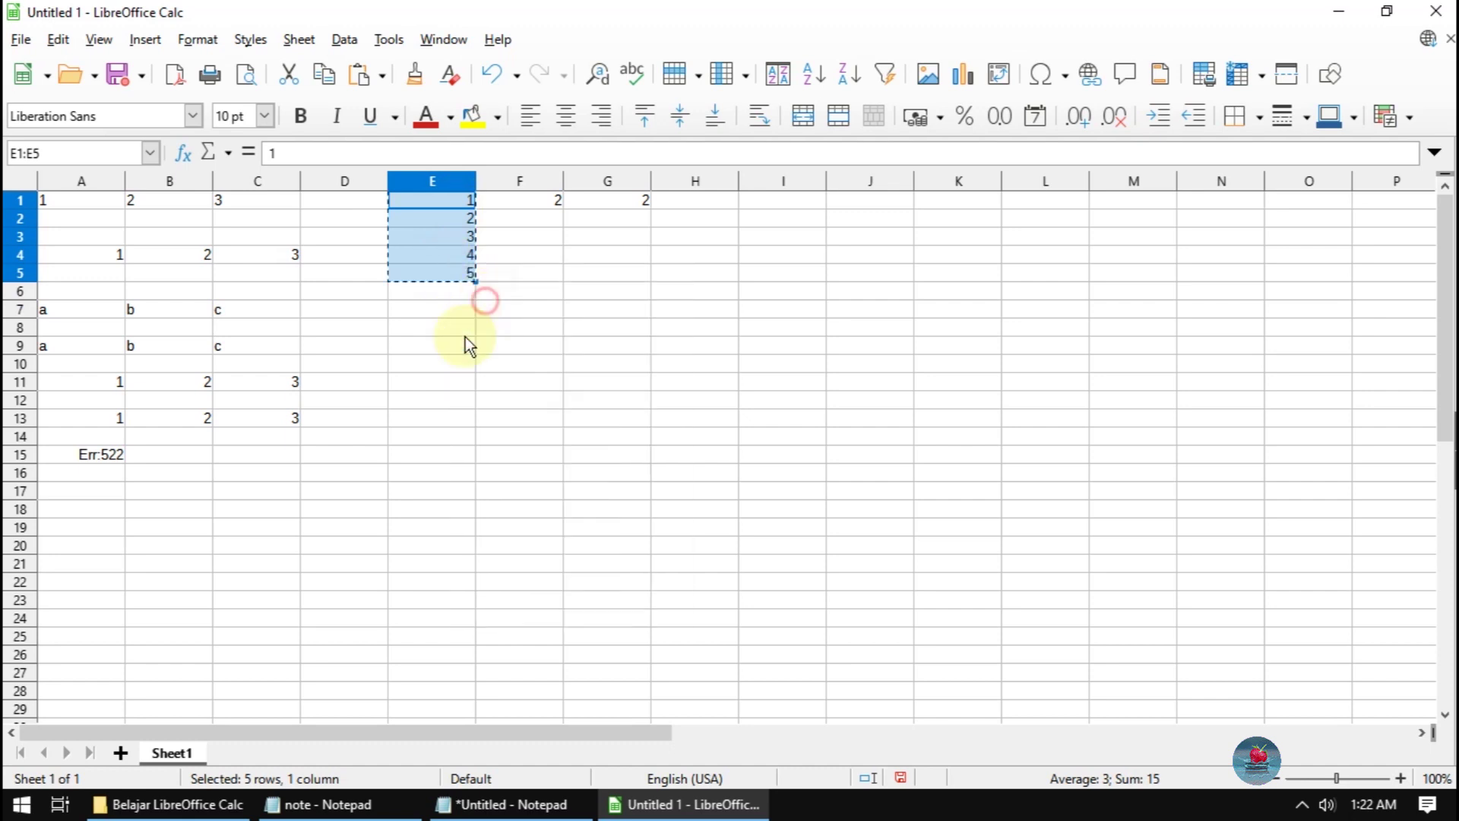
click(431, 491)
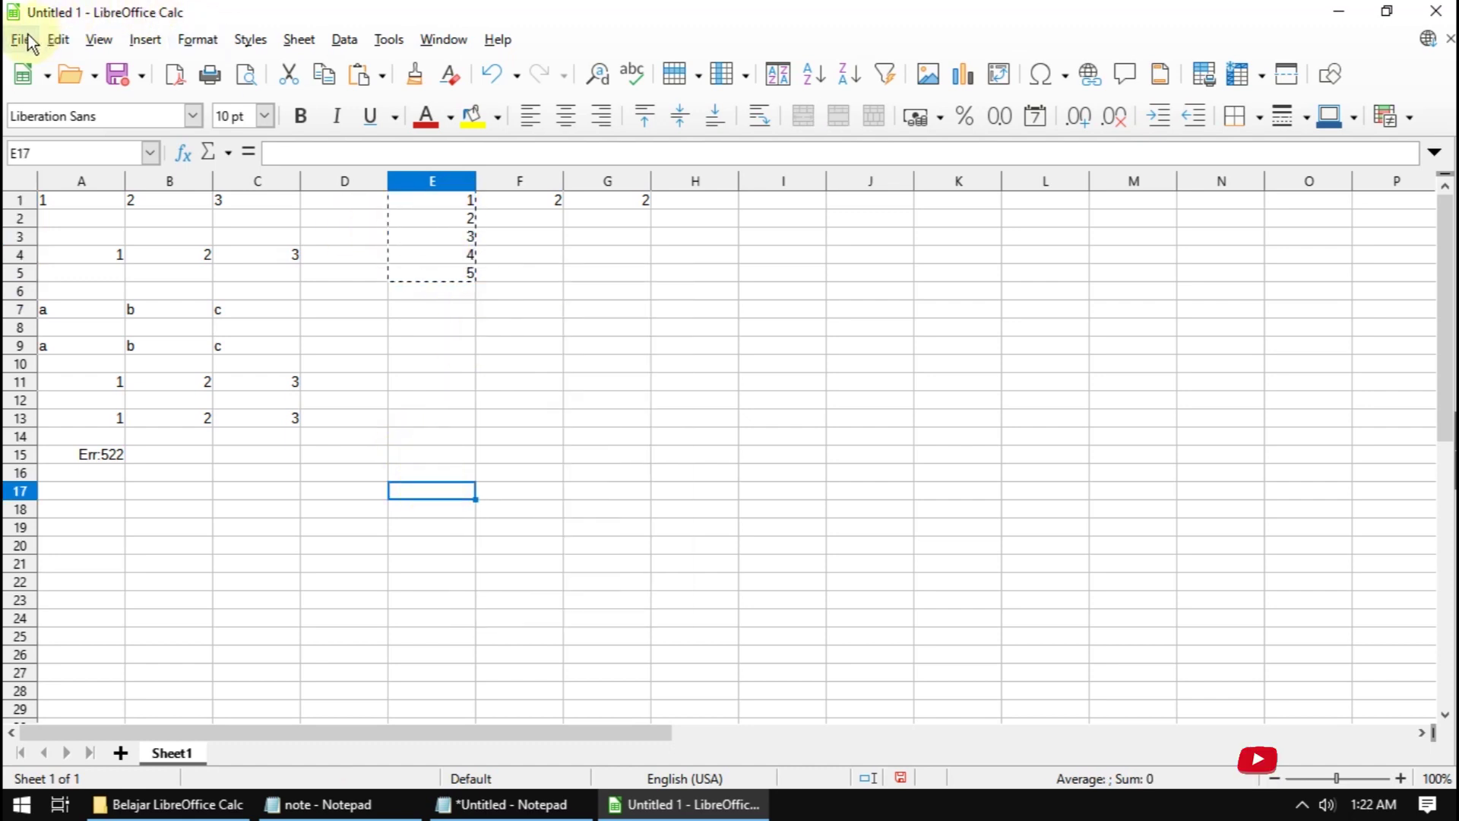
Step: Paste the copied 1–5 column transposed into E17:I17
click(58, 39)
mouse_move(117, 213)
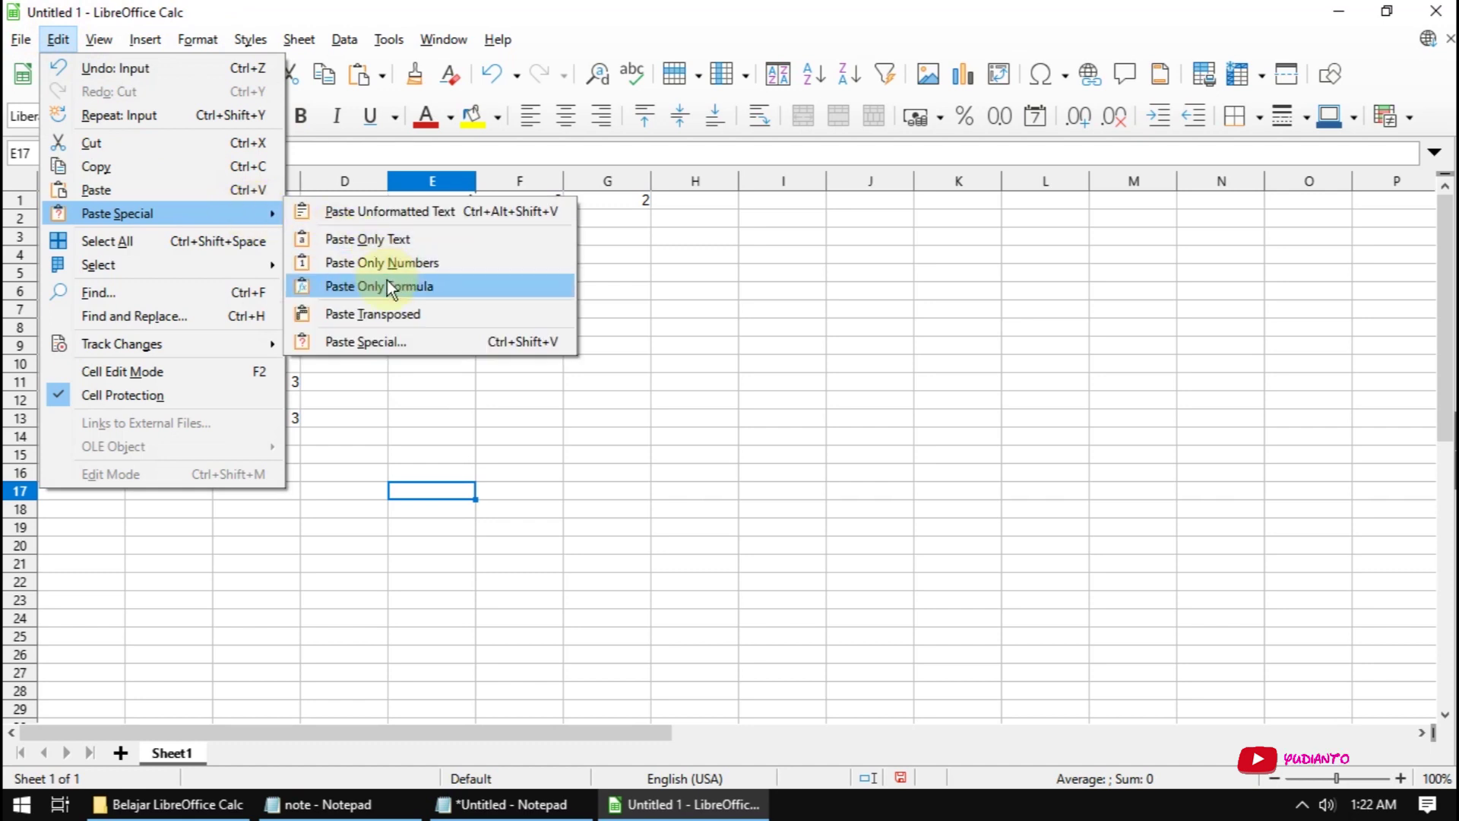
click(397, 308)
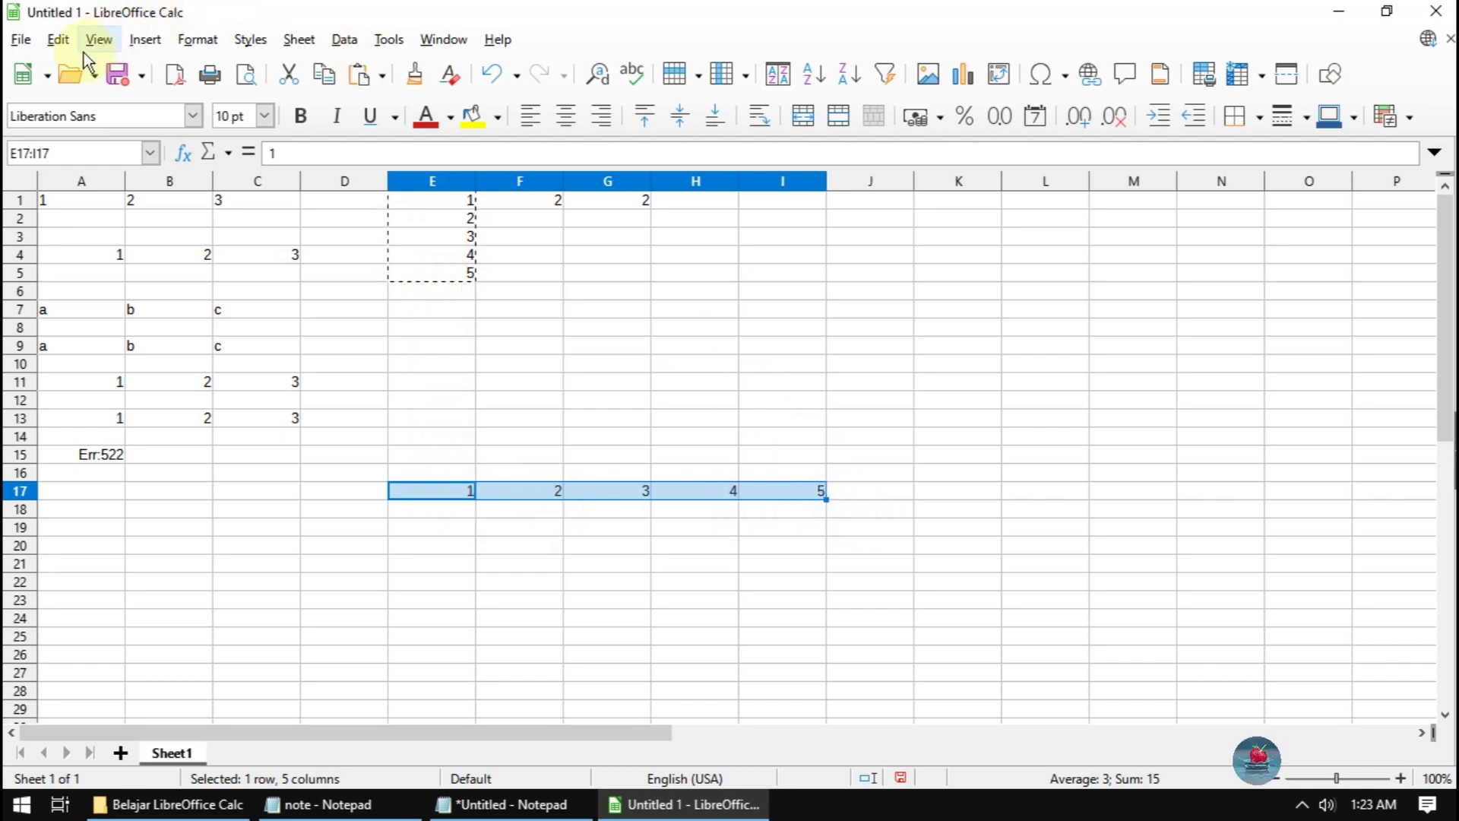
click(59, 39)
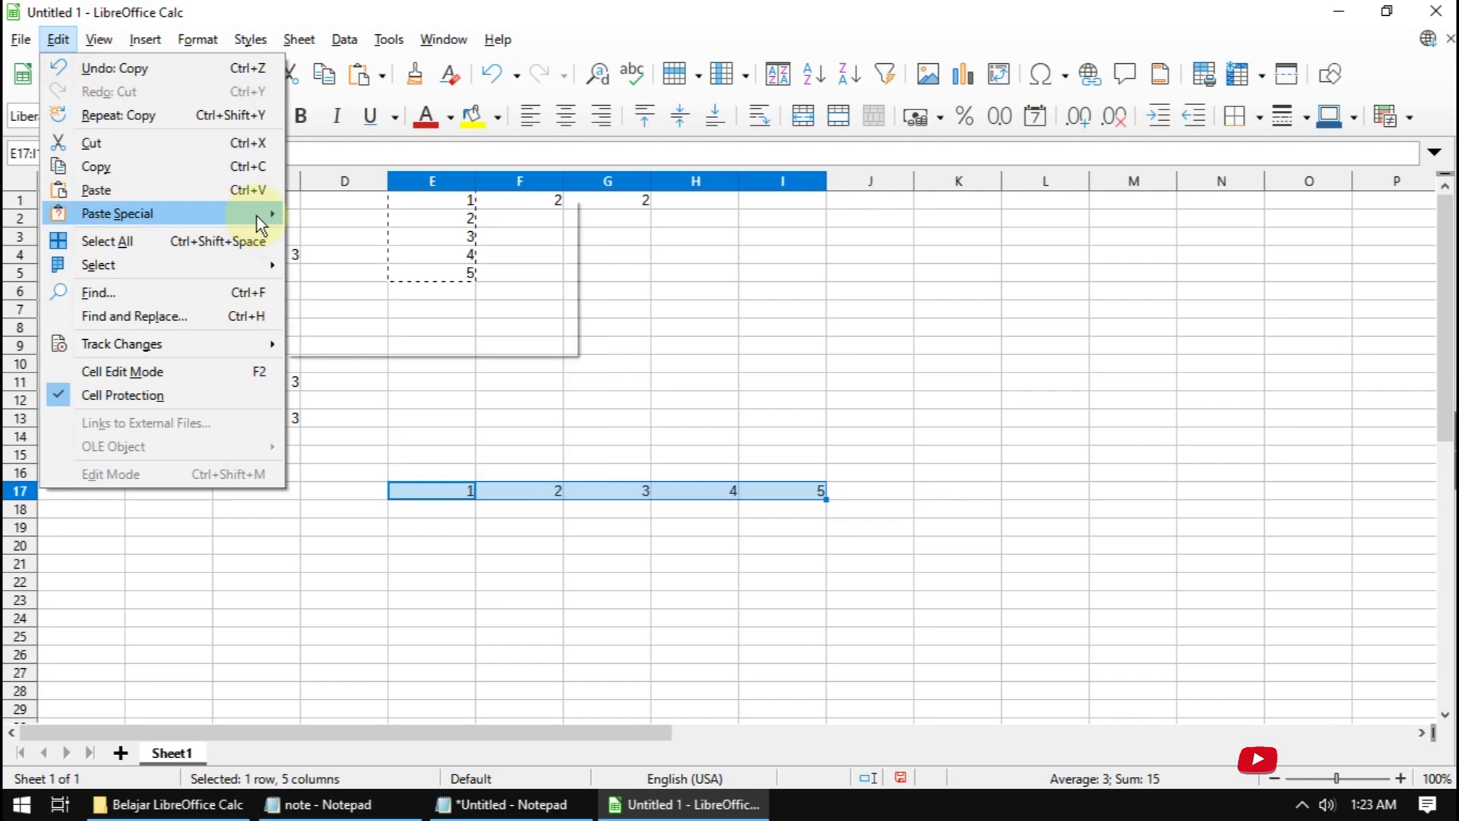
mouse_move(116, 213)
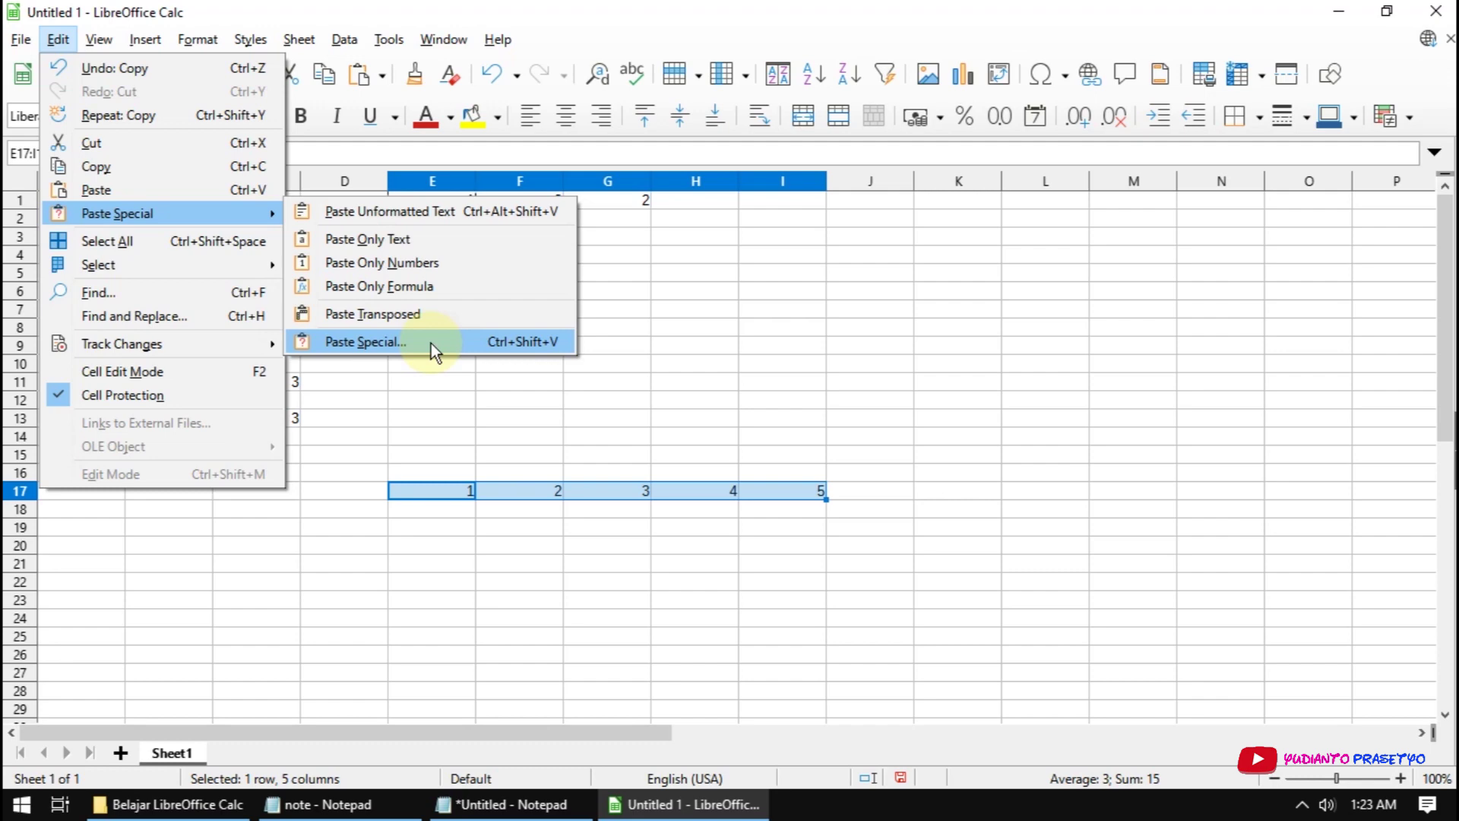
Step: Bring up the Paste Special dialog with Numbers, Text and Date & time selected
click(431, 344)
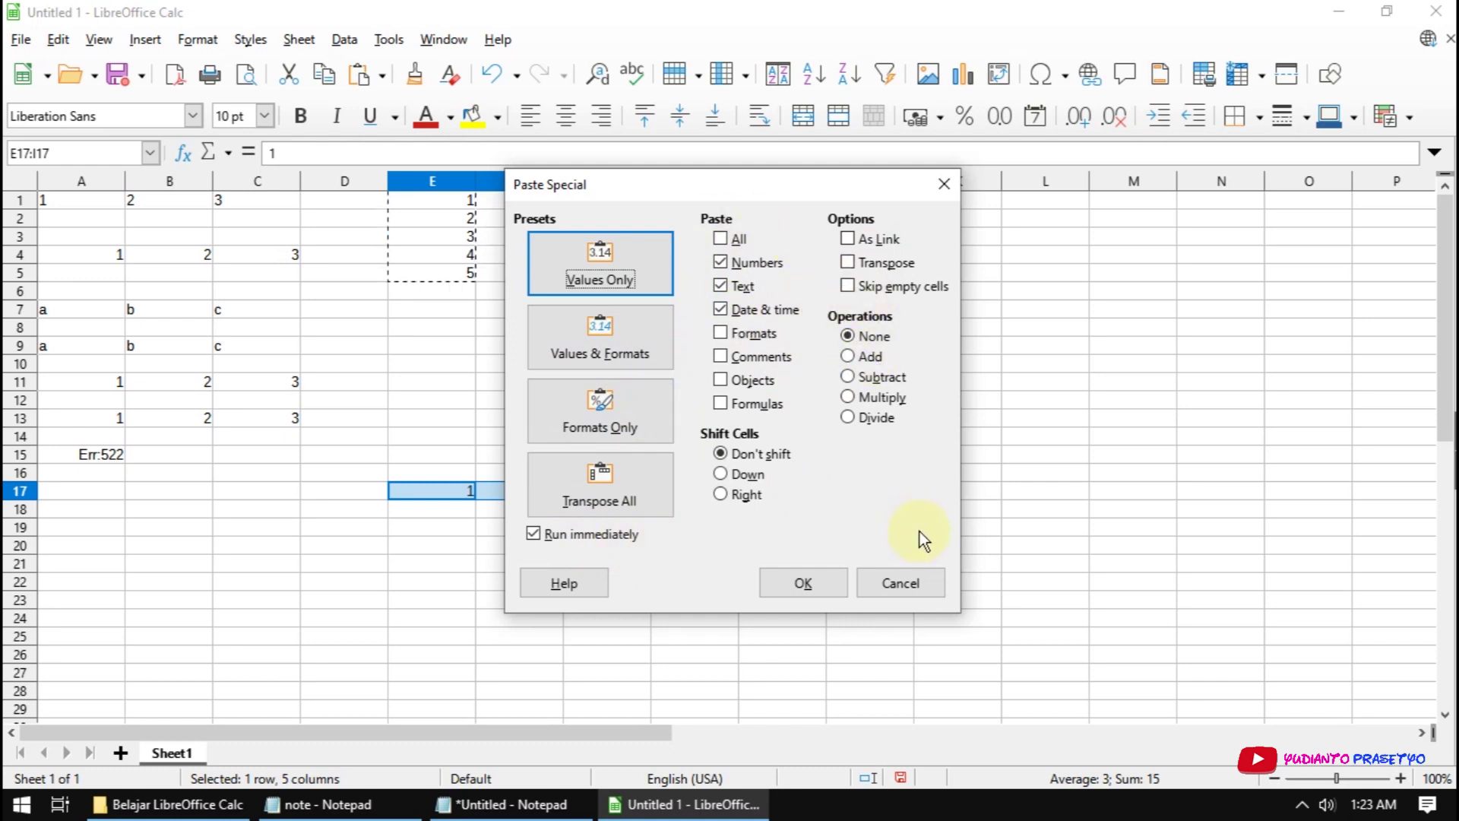
Step: Cancel the Paste Special dialog, leaving the sheet unchanged
click(918, 589)
click(1302, 804)
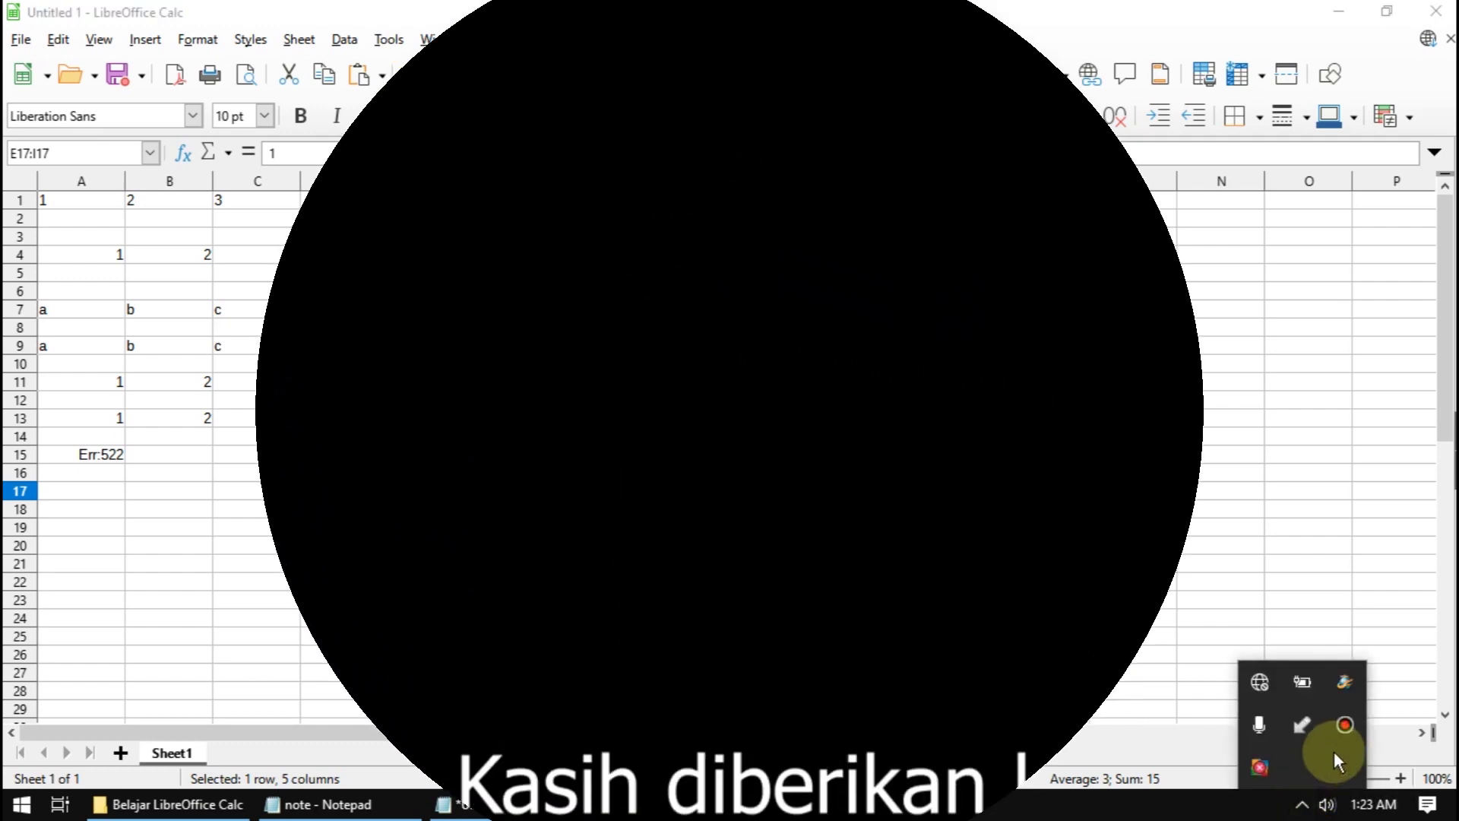